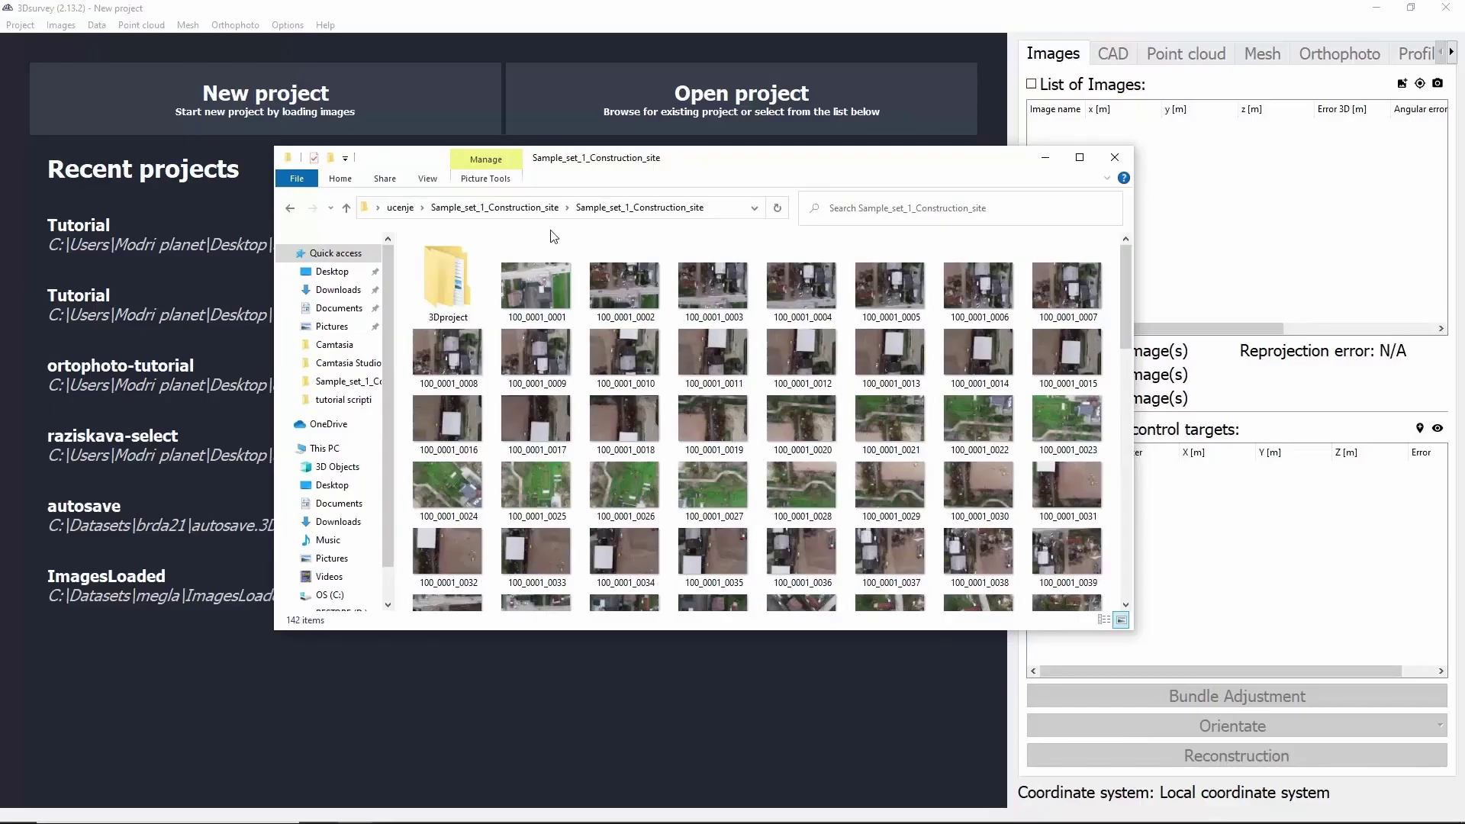
Inspect the JURCKOVA_DOF coordinate file in the image folder, then close it.
scroll(565, 282, down, 10)
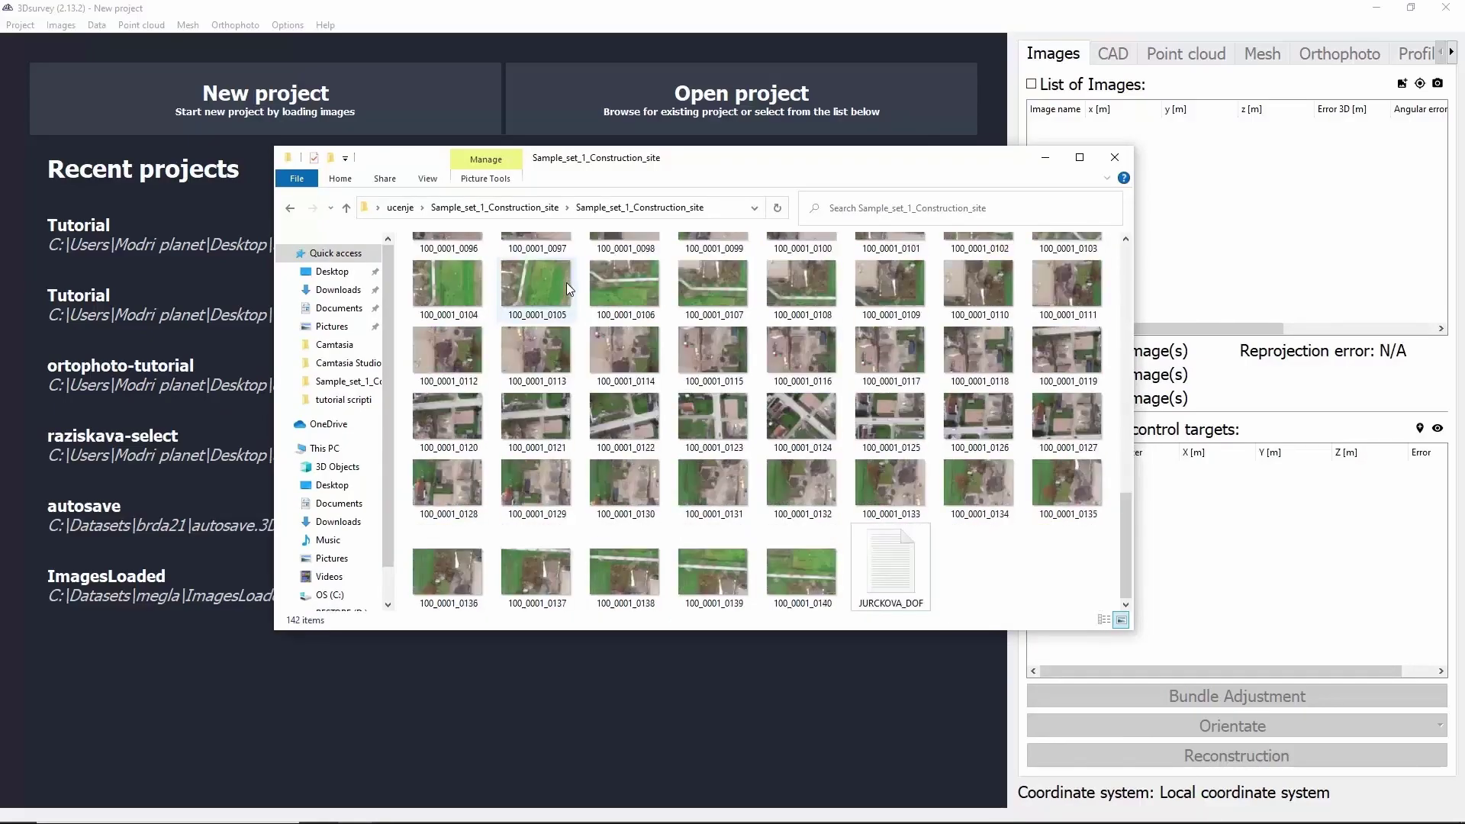
scroll(566, 282, up, 10)
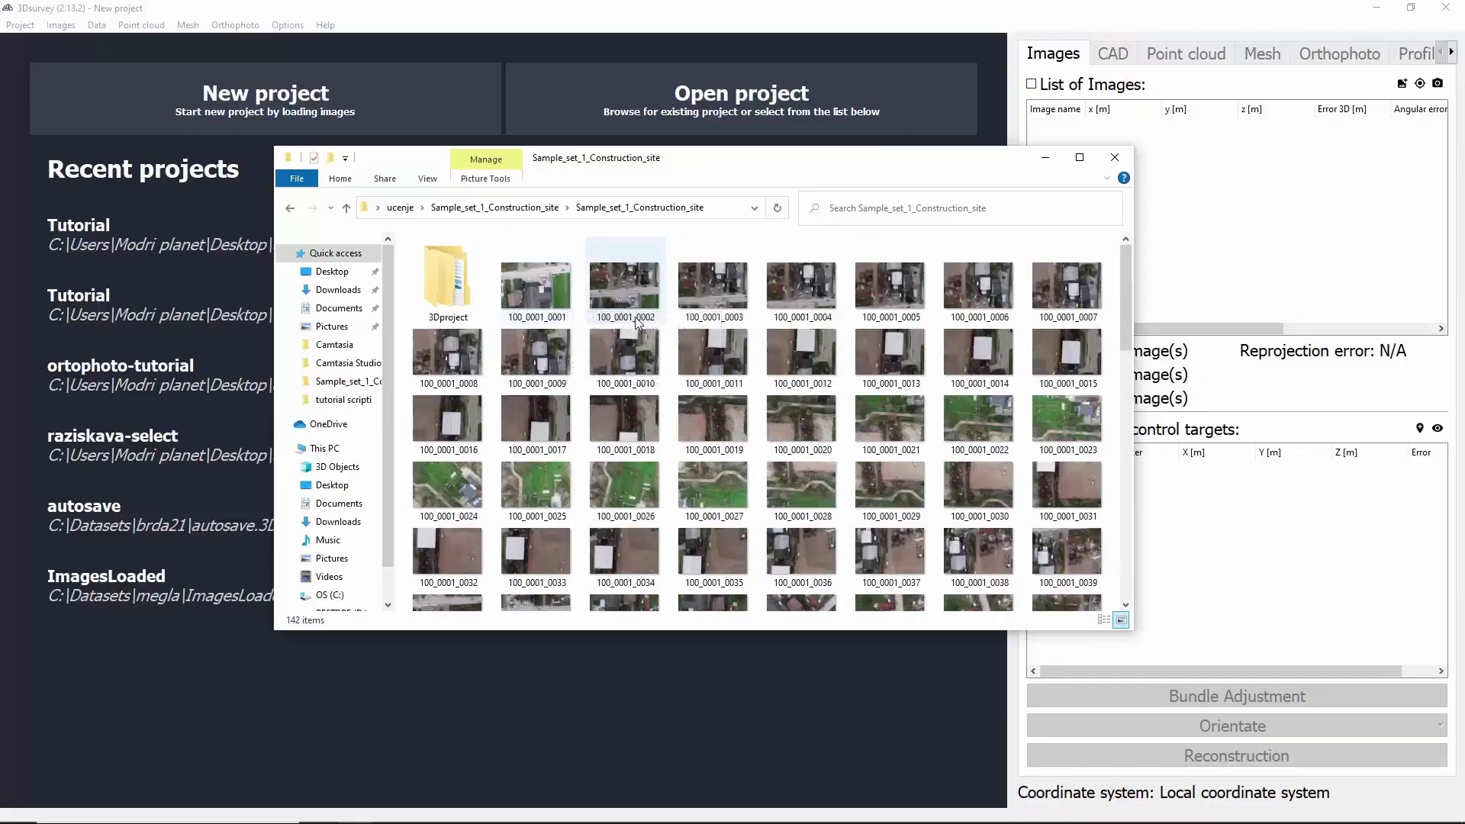
scroll(702, 338, down, 5)
scroll(701, 338, down, 3)
double_click(895, 571)
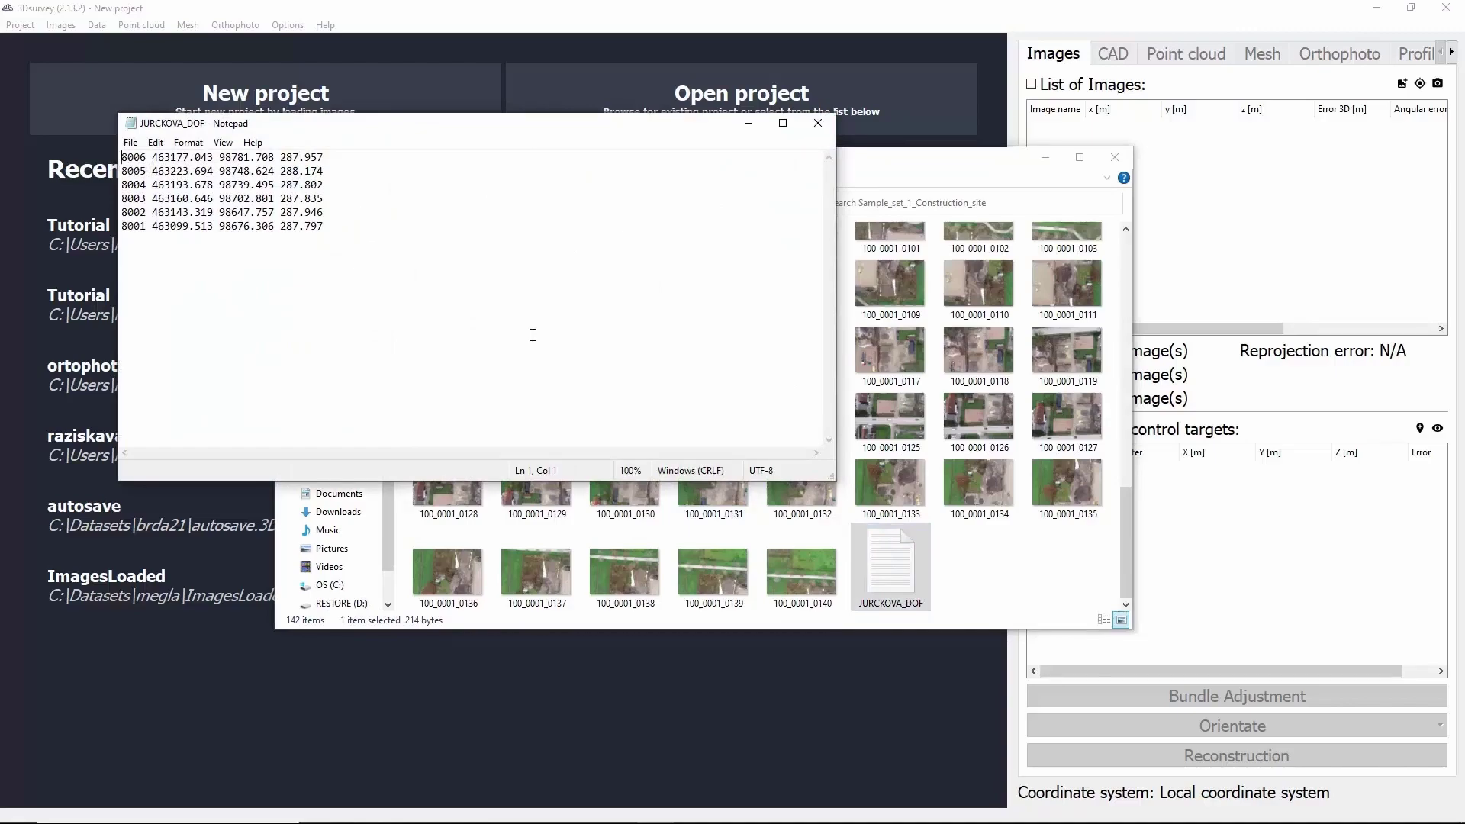
click(818, 122)
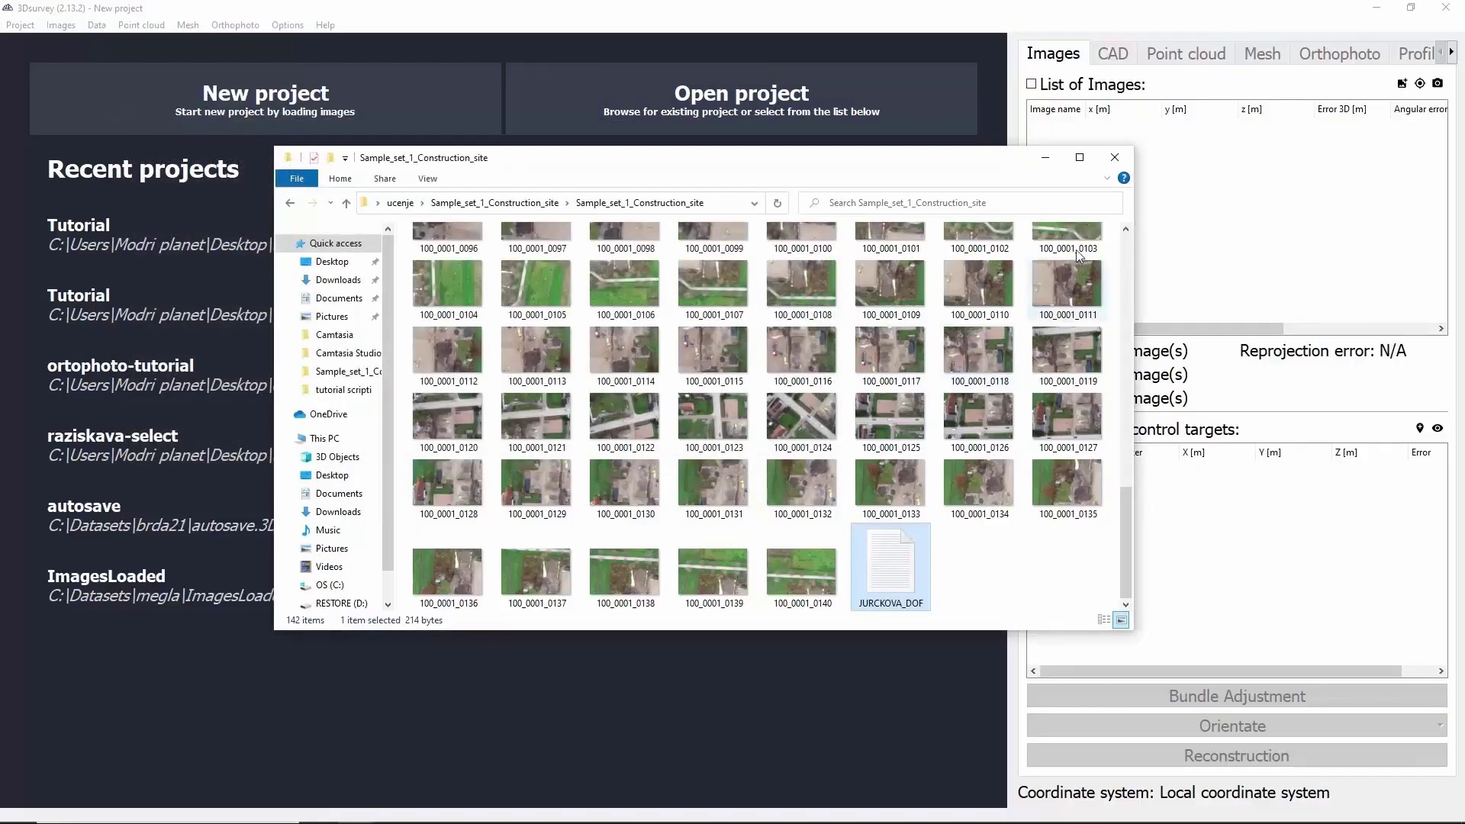
Start a new project from all images 100_0001_0001 through 100_0001_0140.
click(1115, 158)
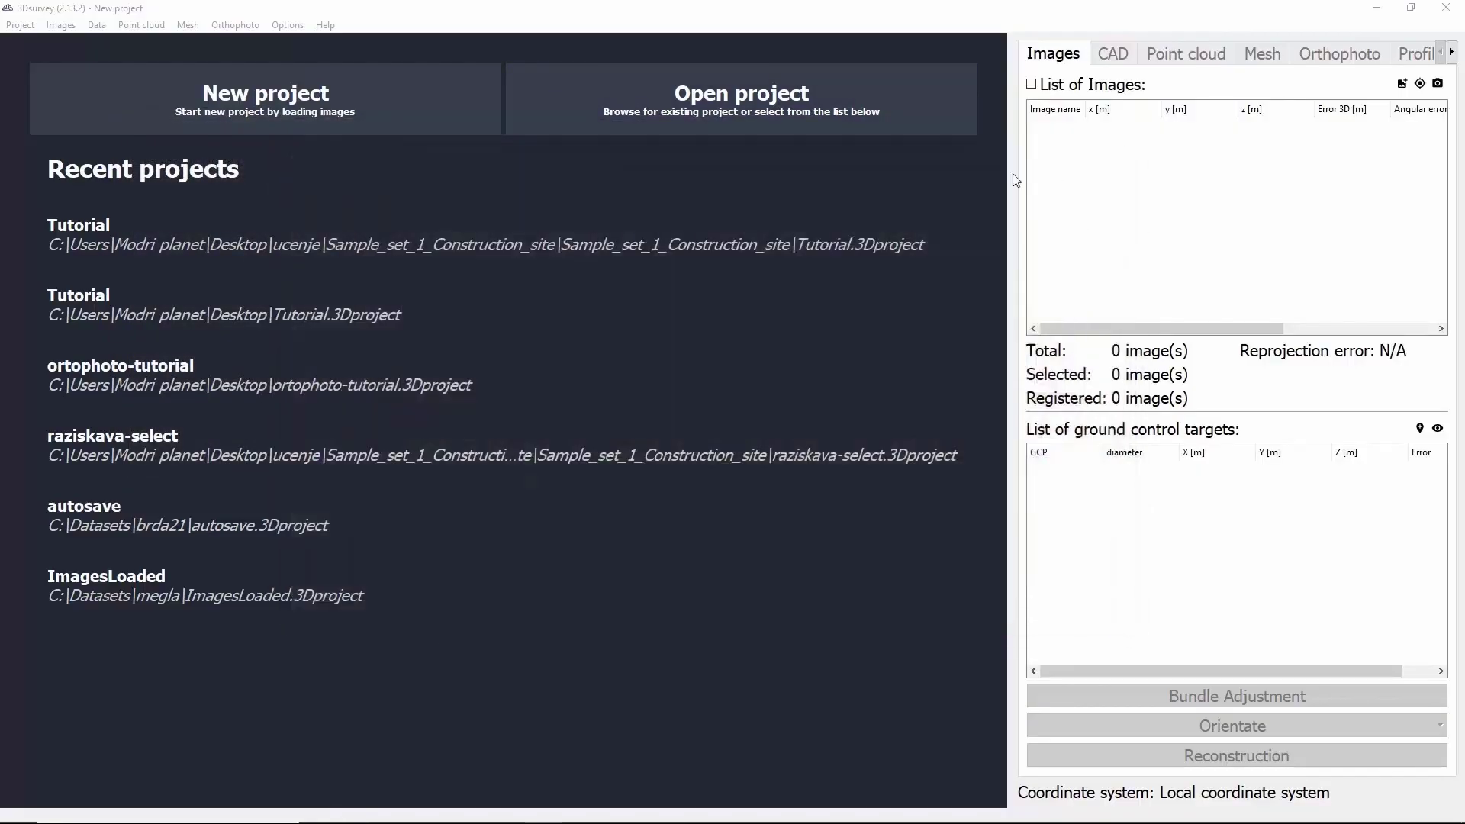
click(361, 116)
click(262, 148)
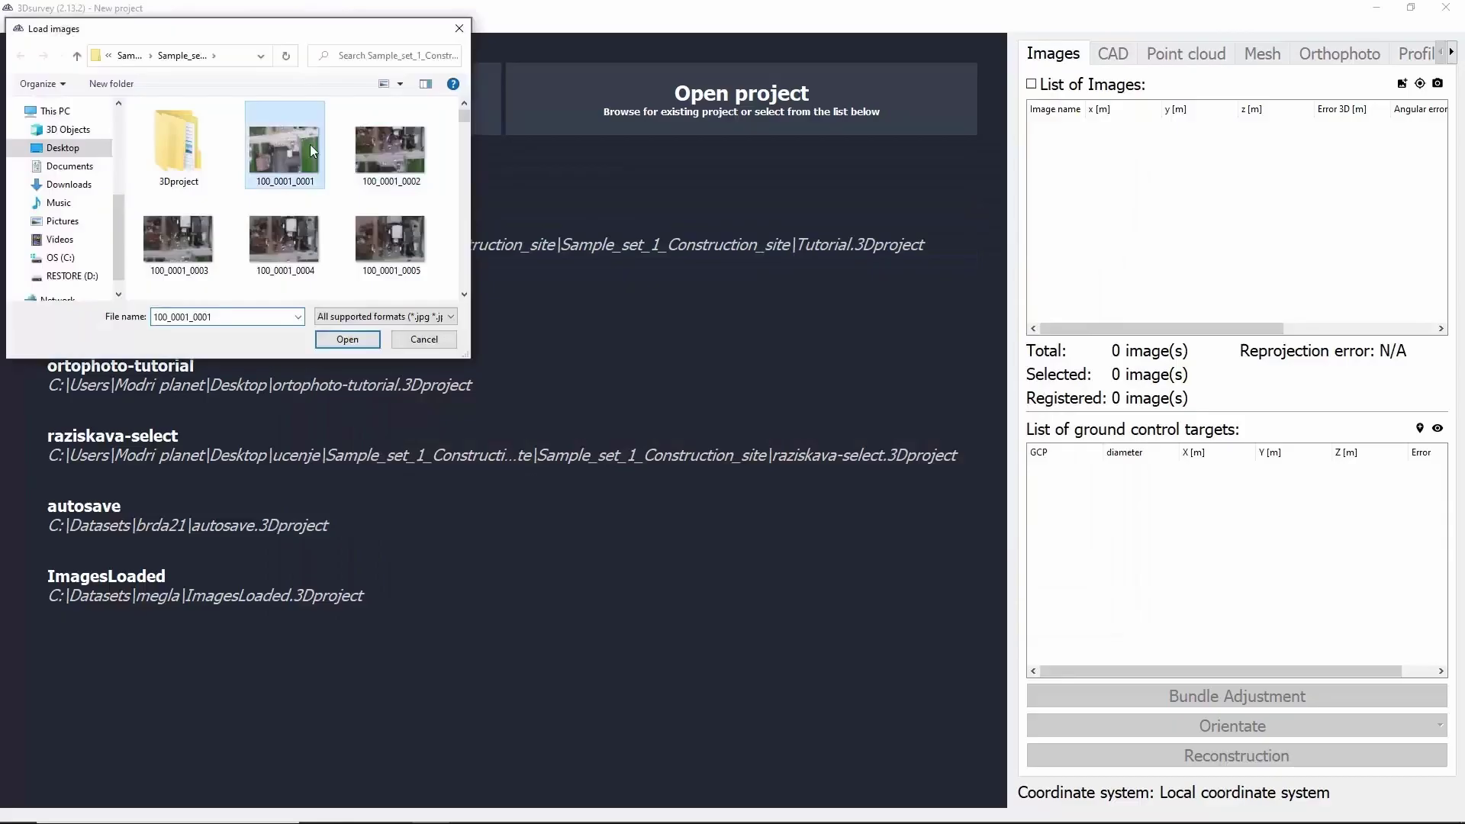
drag(464, 118, 463, 287)
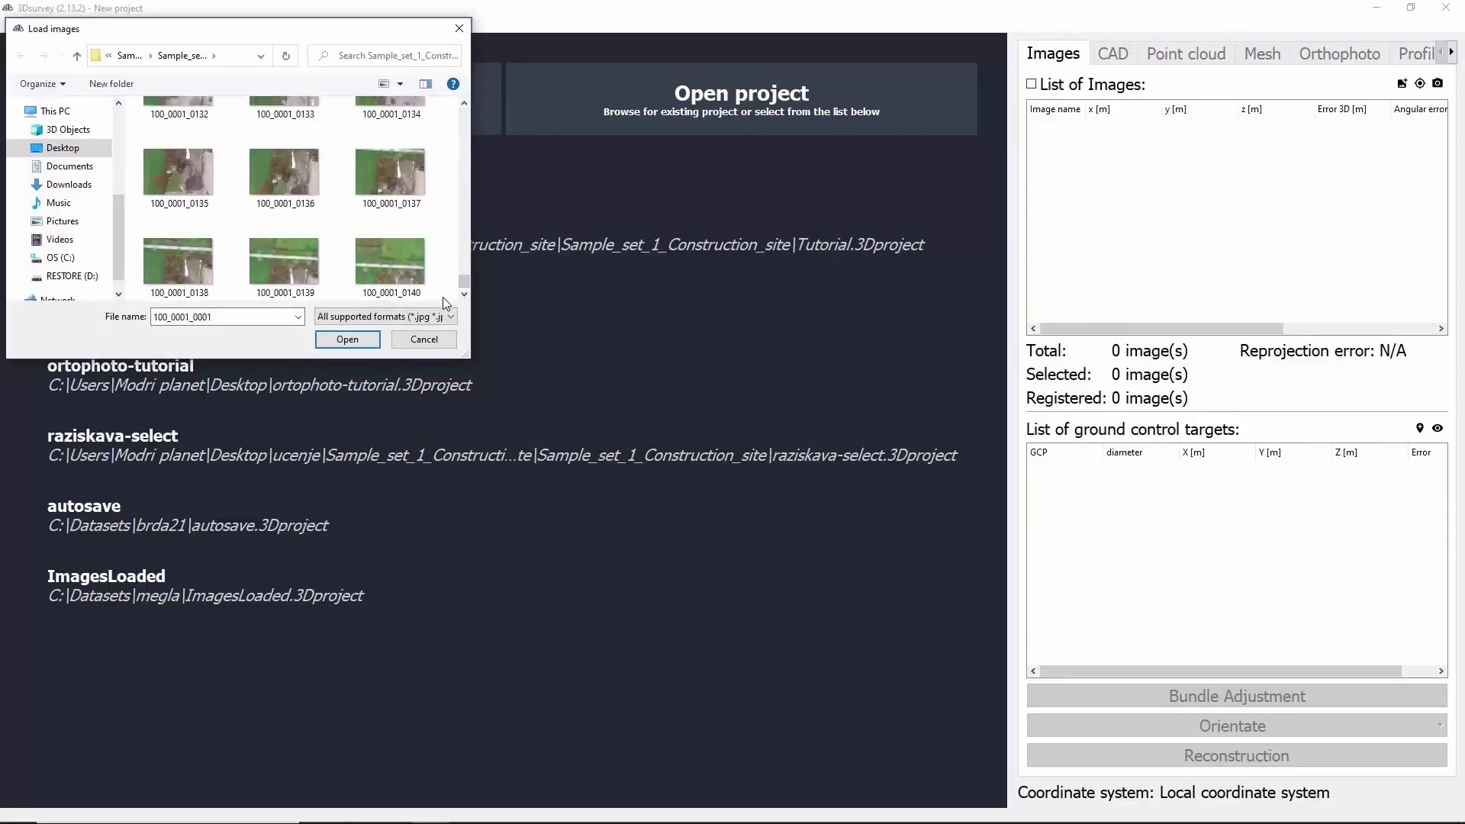
shift+click(397, 260)
click(347, 340)
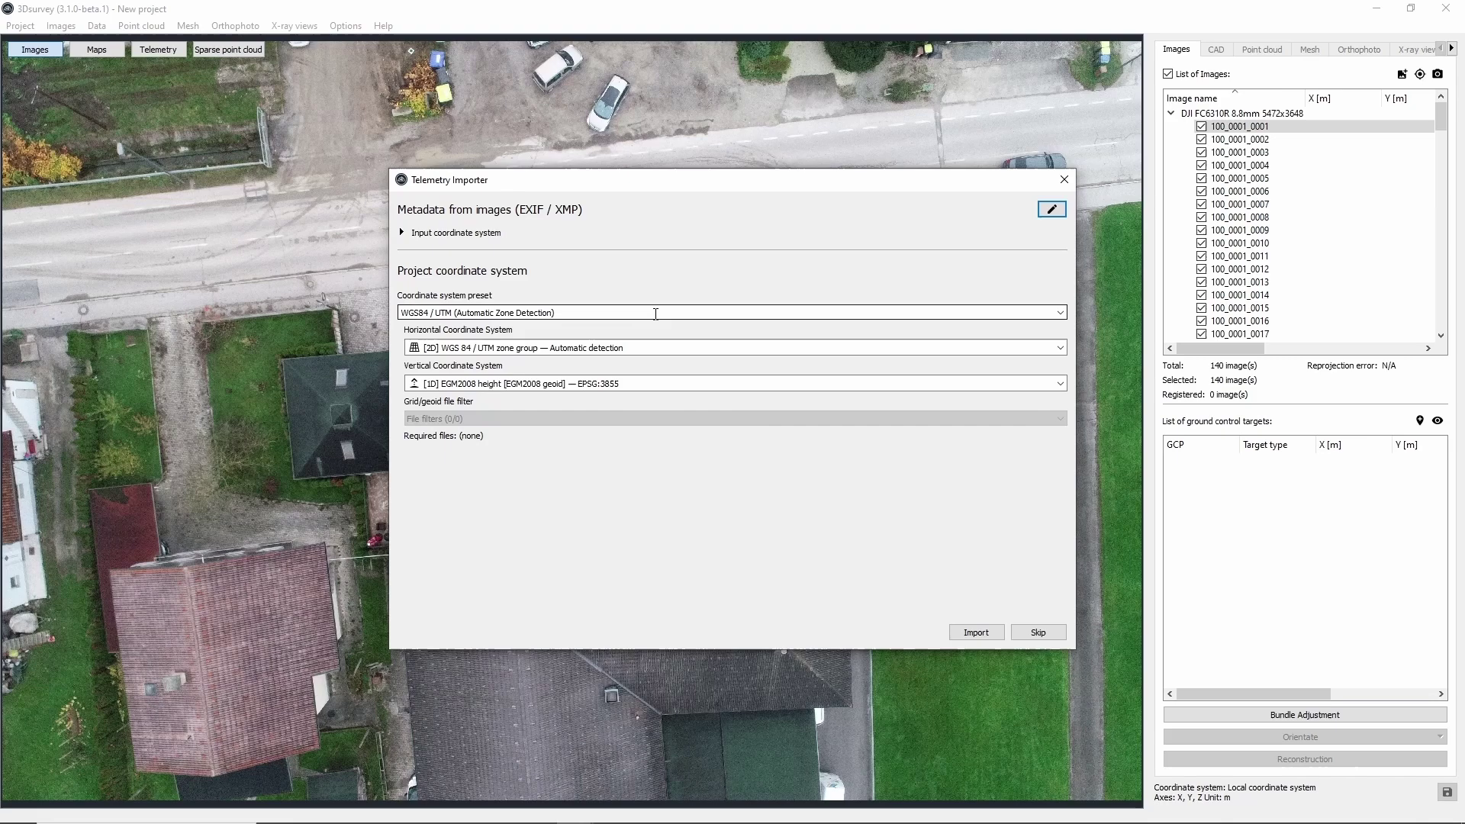
Import the image telemetry using the Slovenia — D96 TM coordinate system preset.
triple_click(1044, 314)
text(s)
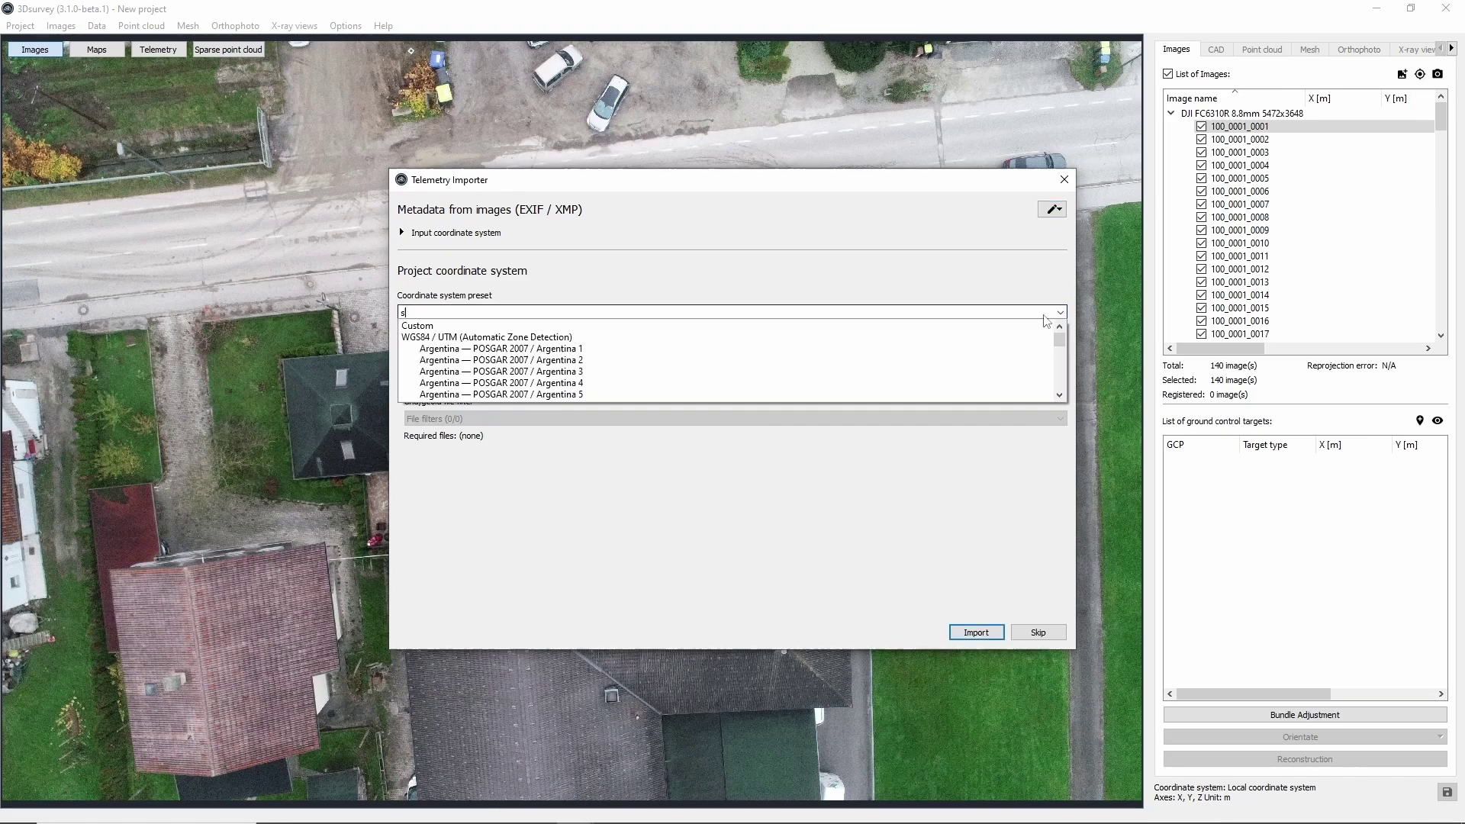
text(loven)
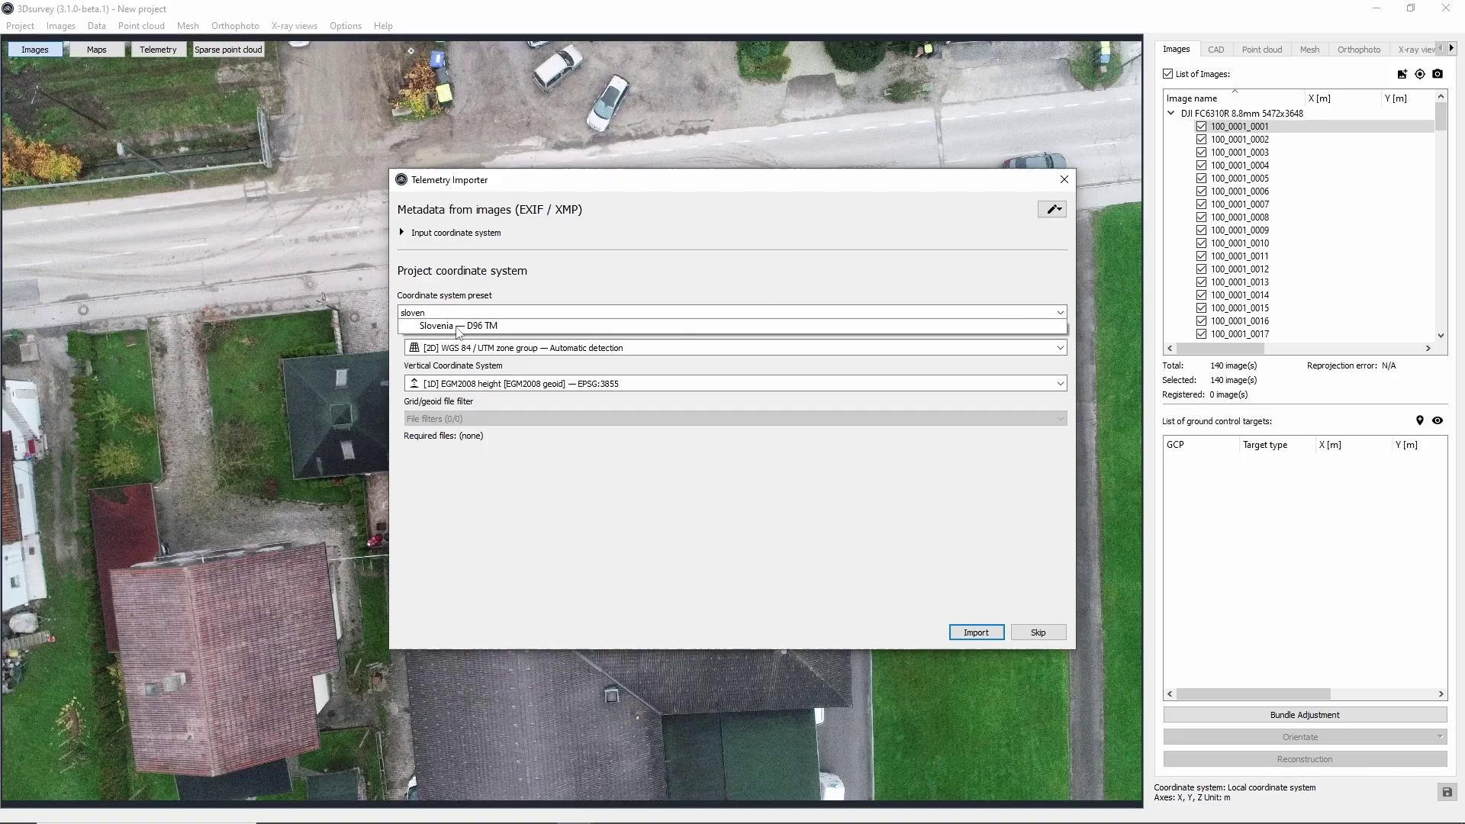
click(459, 328)
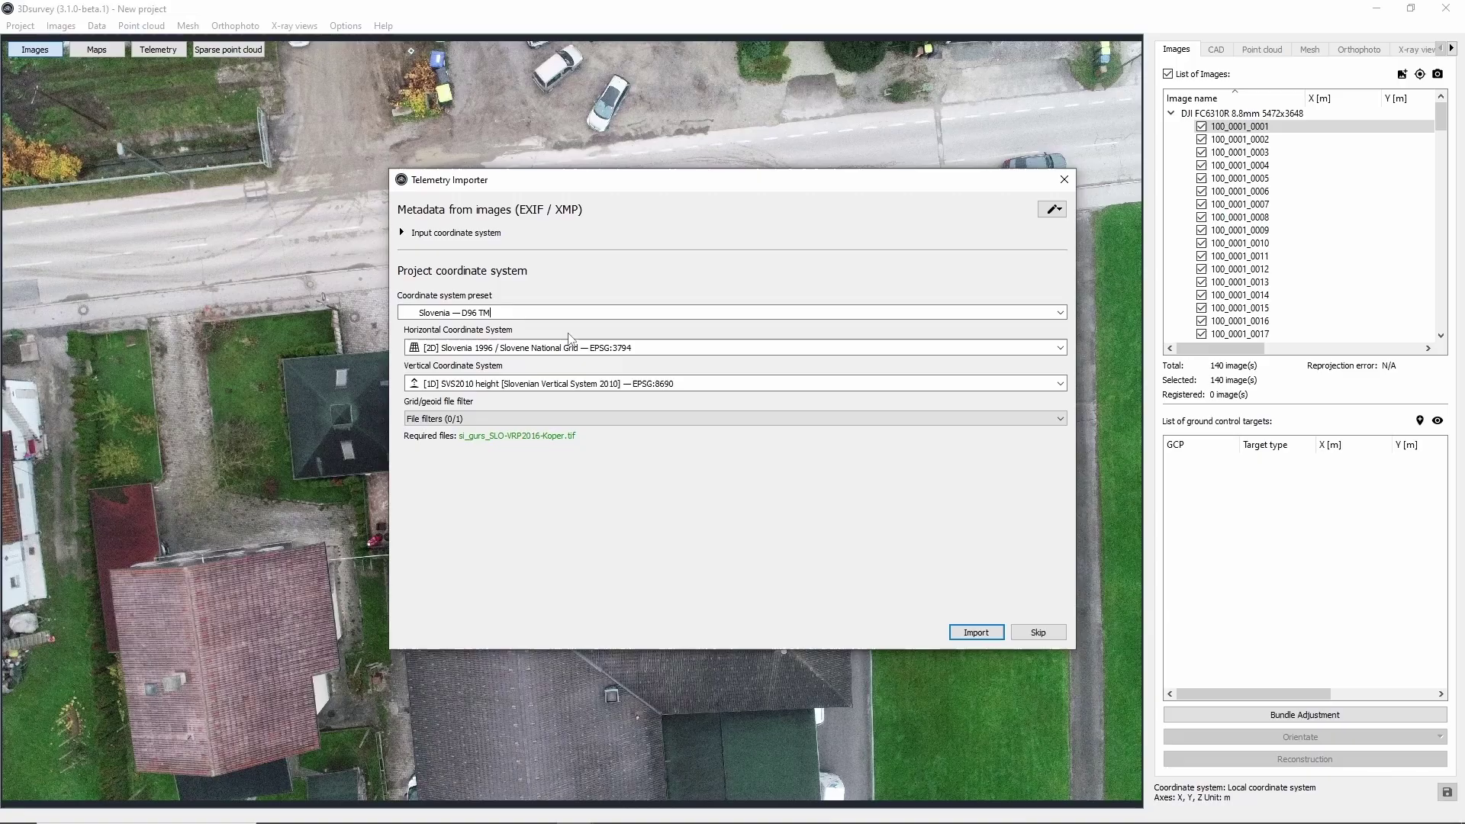
click(991, 638)
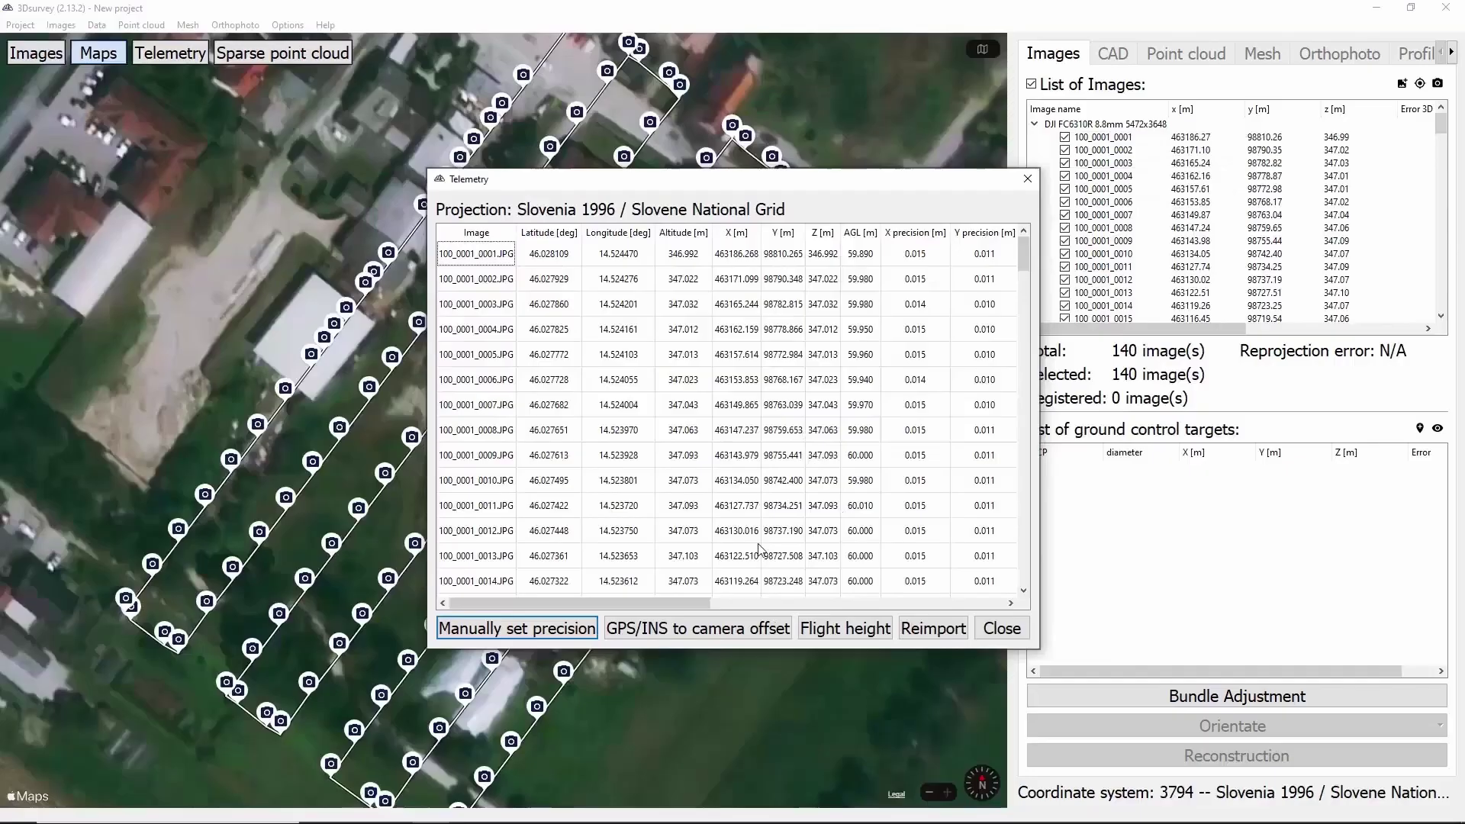
Show the camera positions in the 3-D telemetry view without name labels, tilted obliquely.
drag(719, 603, 779, 605)
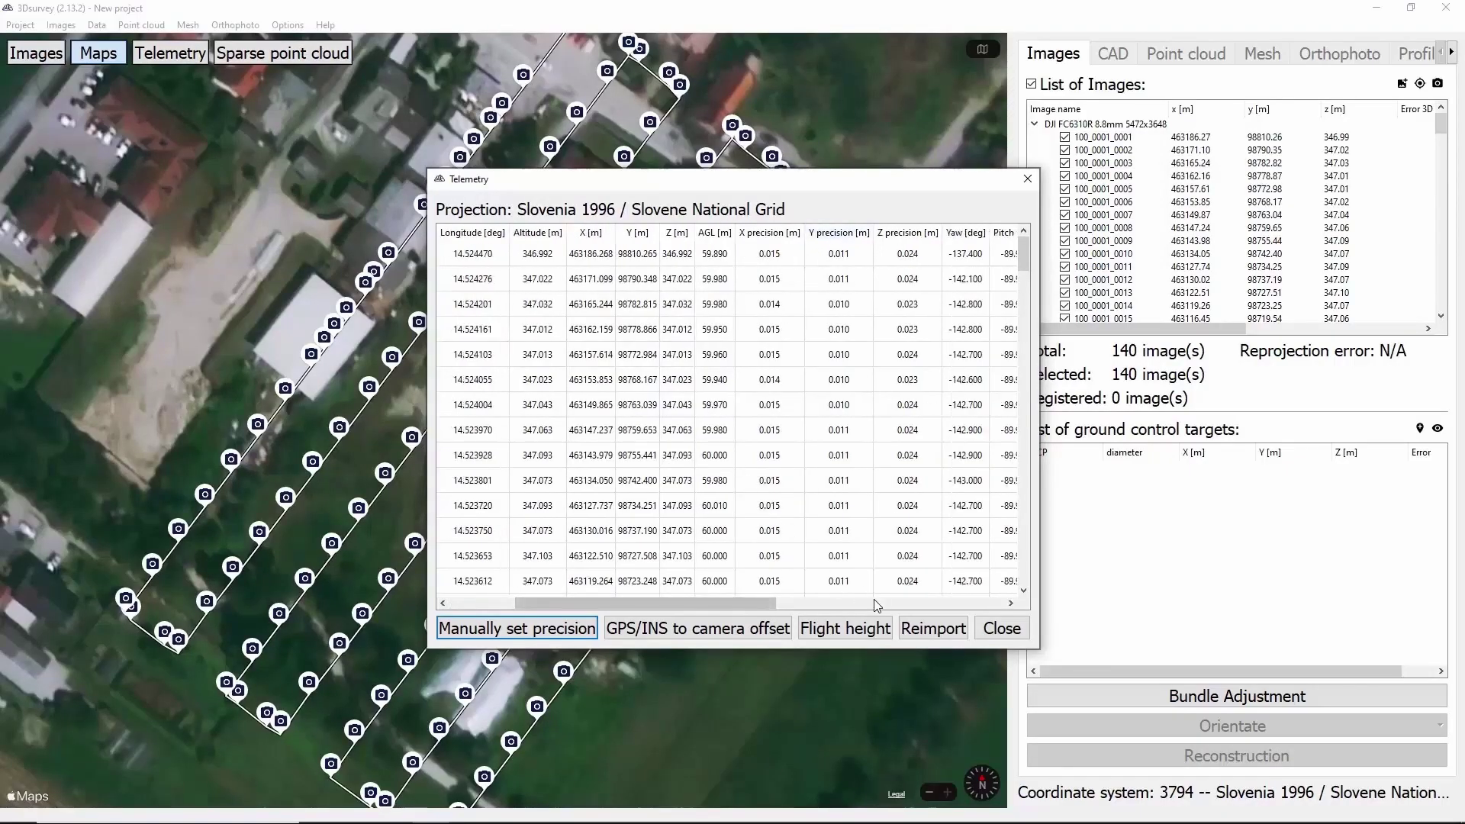
click(992, 628)
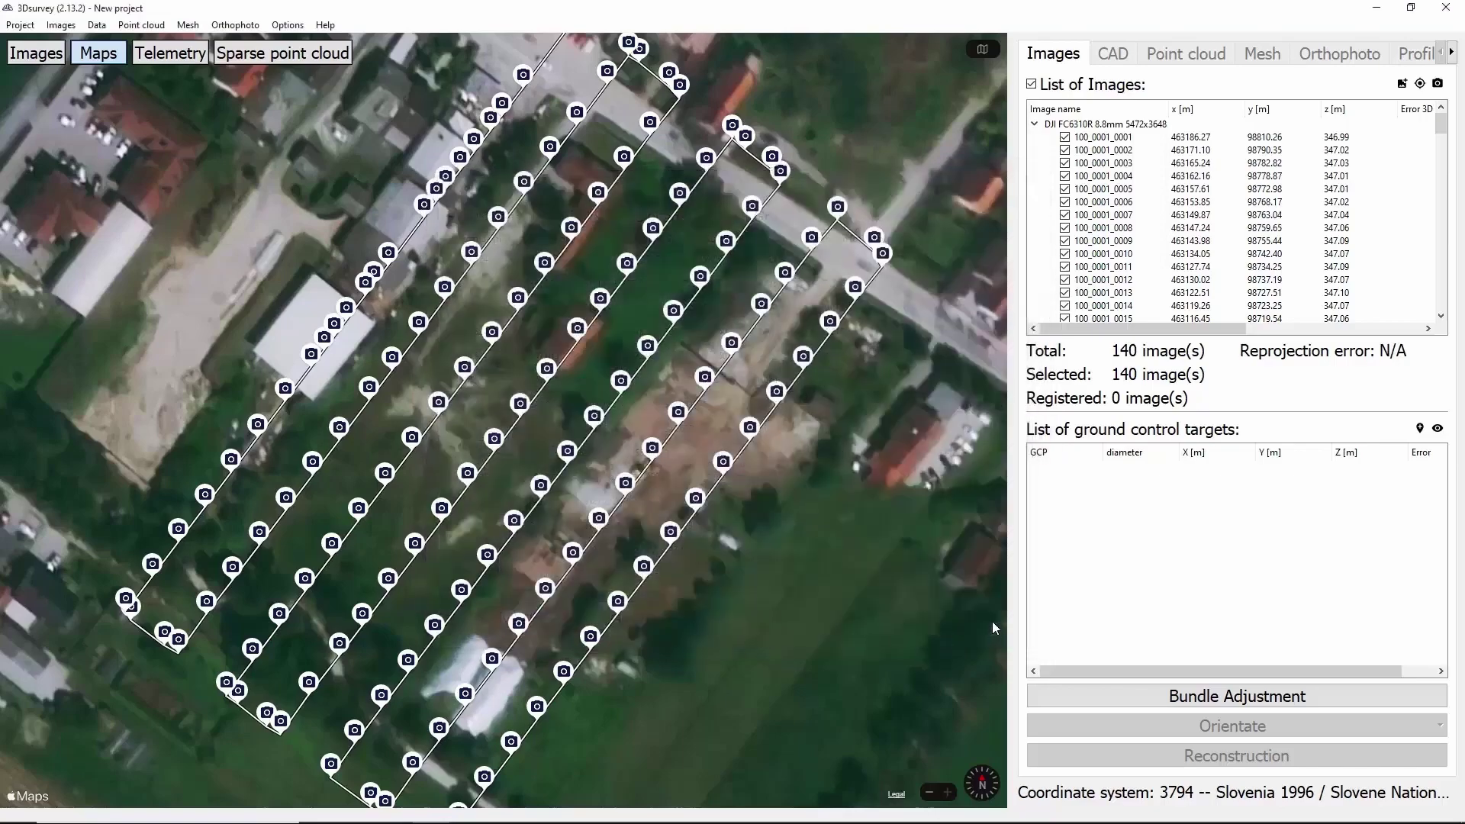
click(191, 53)
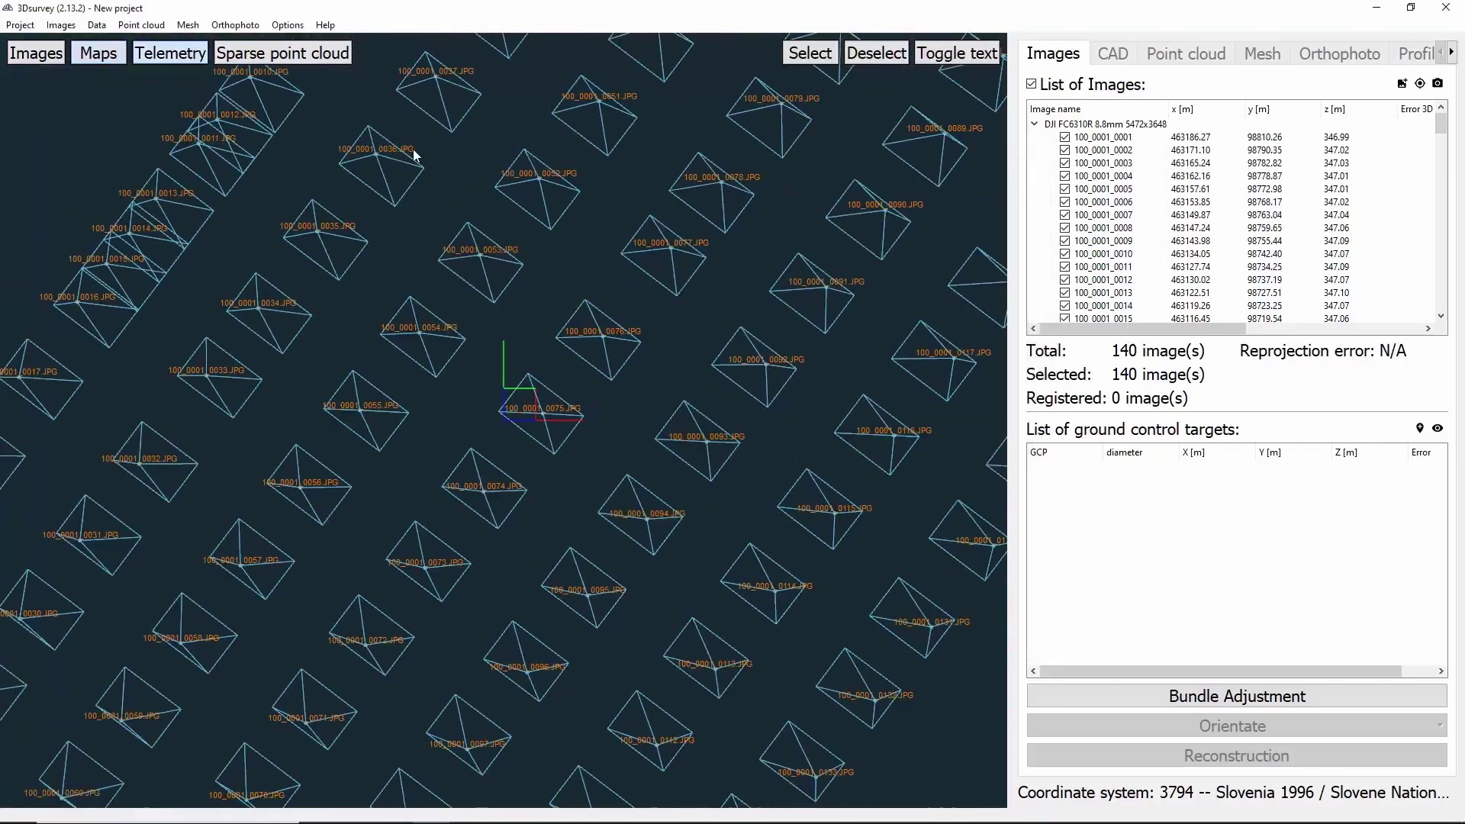
scroll(723, 342, down, 3)
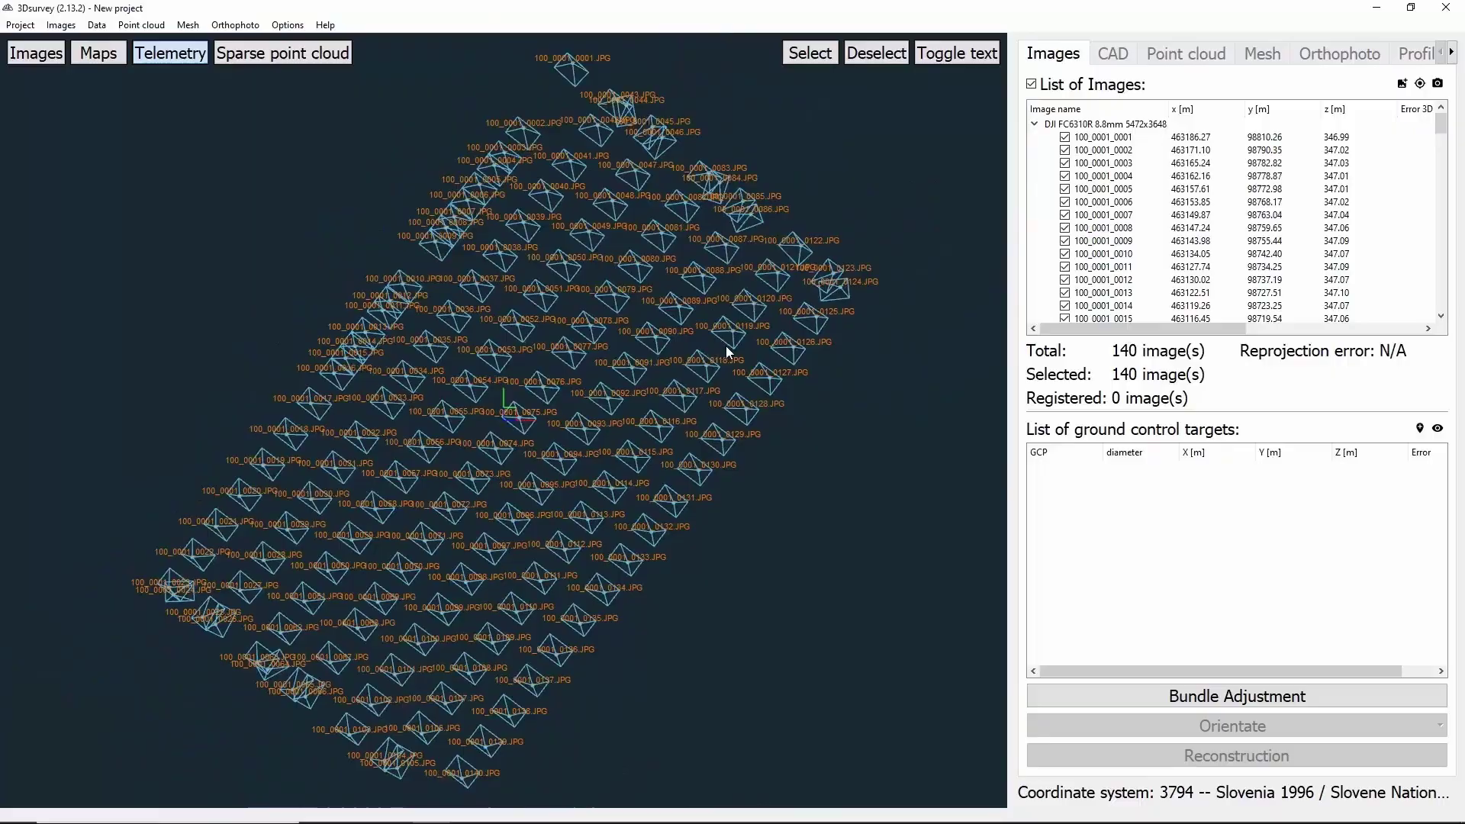
scroll(735, 365, down, 1)
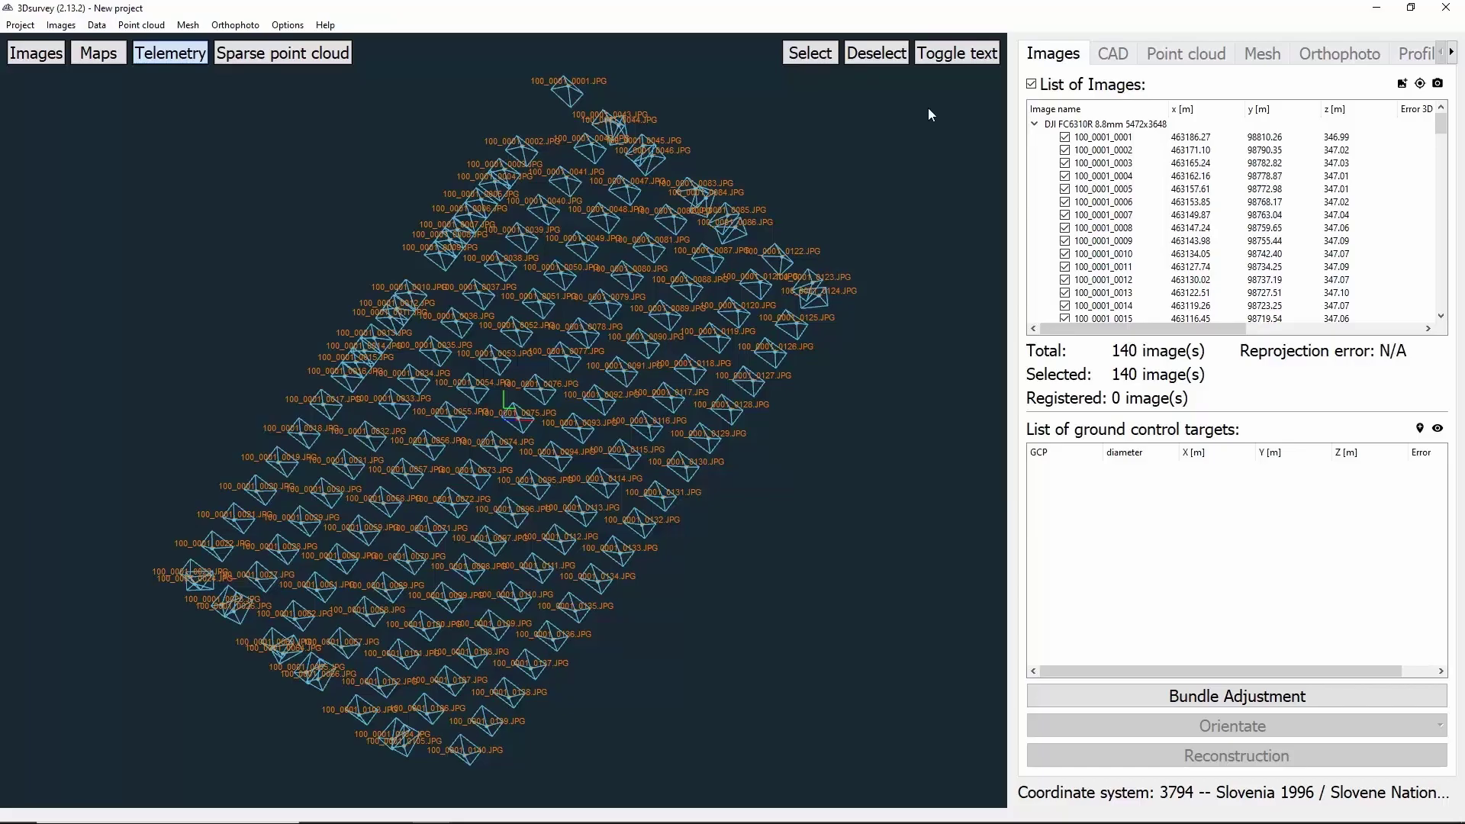
click(947, 61)
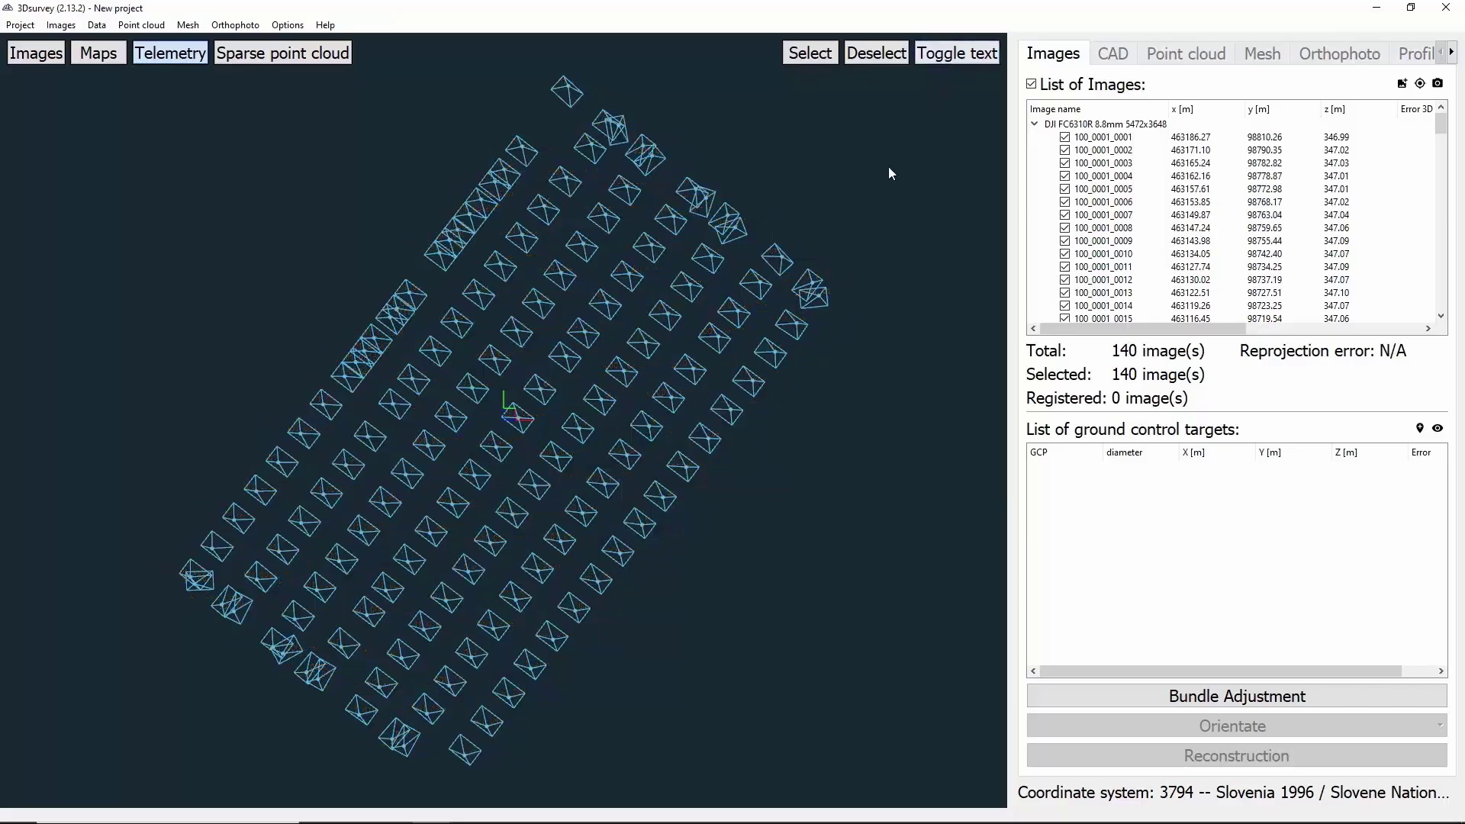
scroll(837, 262, down, 1)
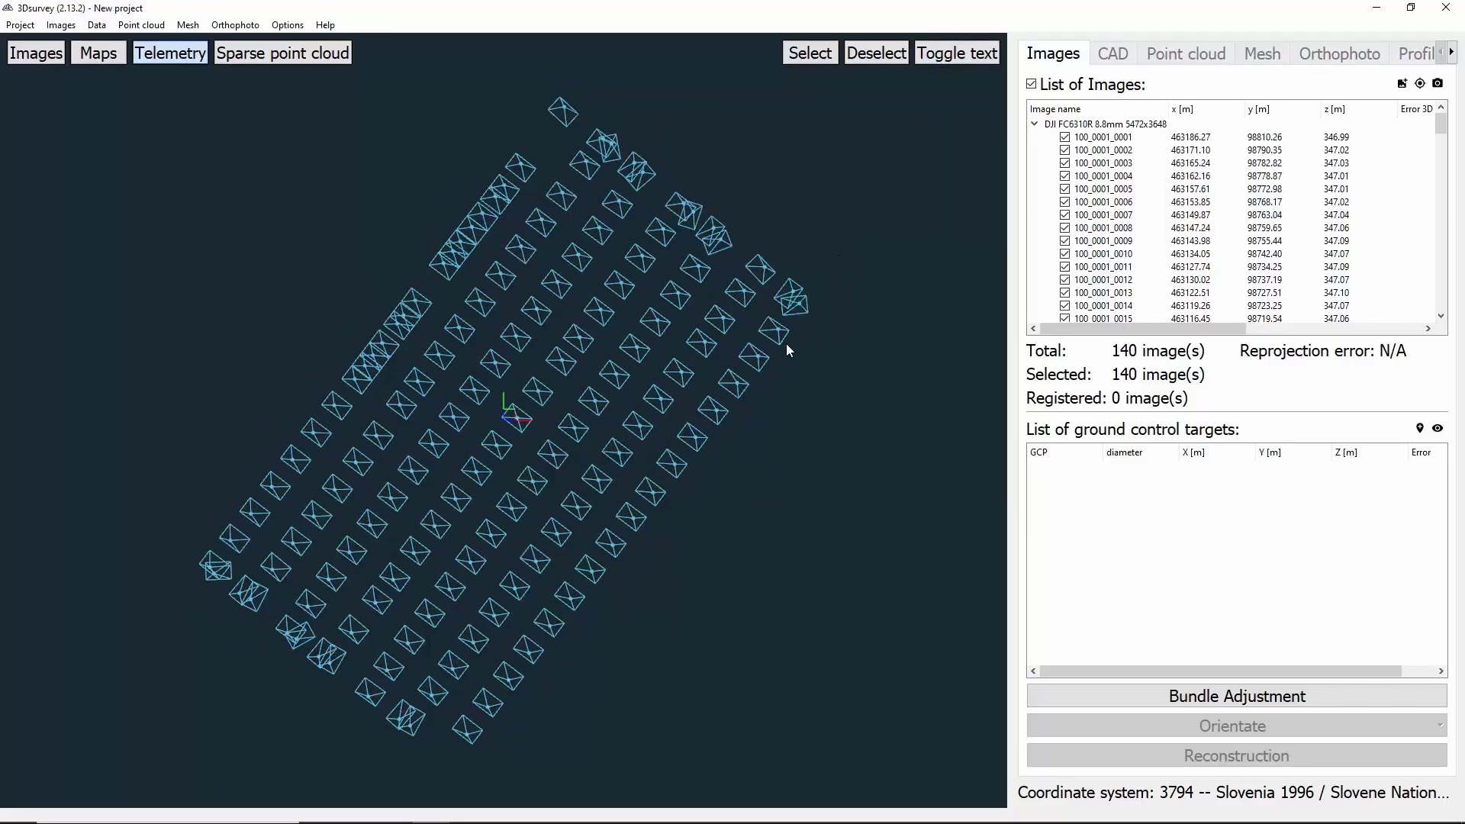
drag(717, 434, 869, 268)
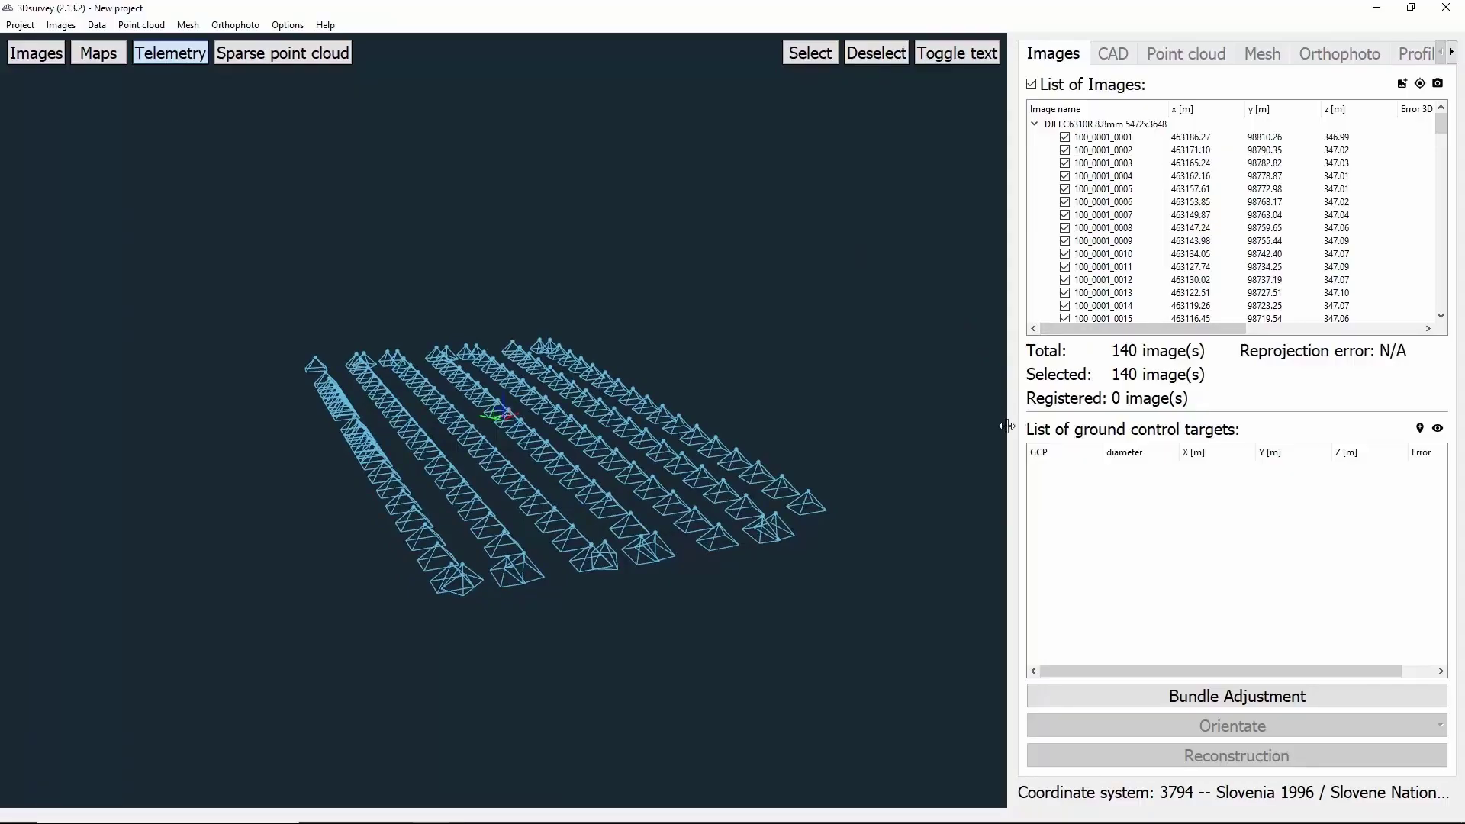
Run a Global-mode bundle adjustment and tilt the resulting sparse point cloud obliquely.
click(1042, 703)
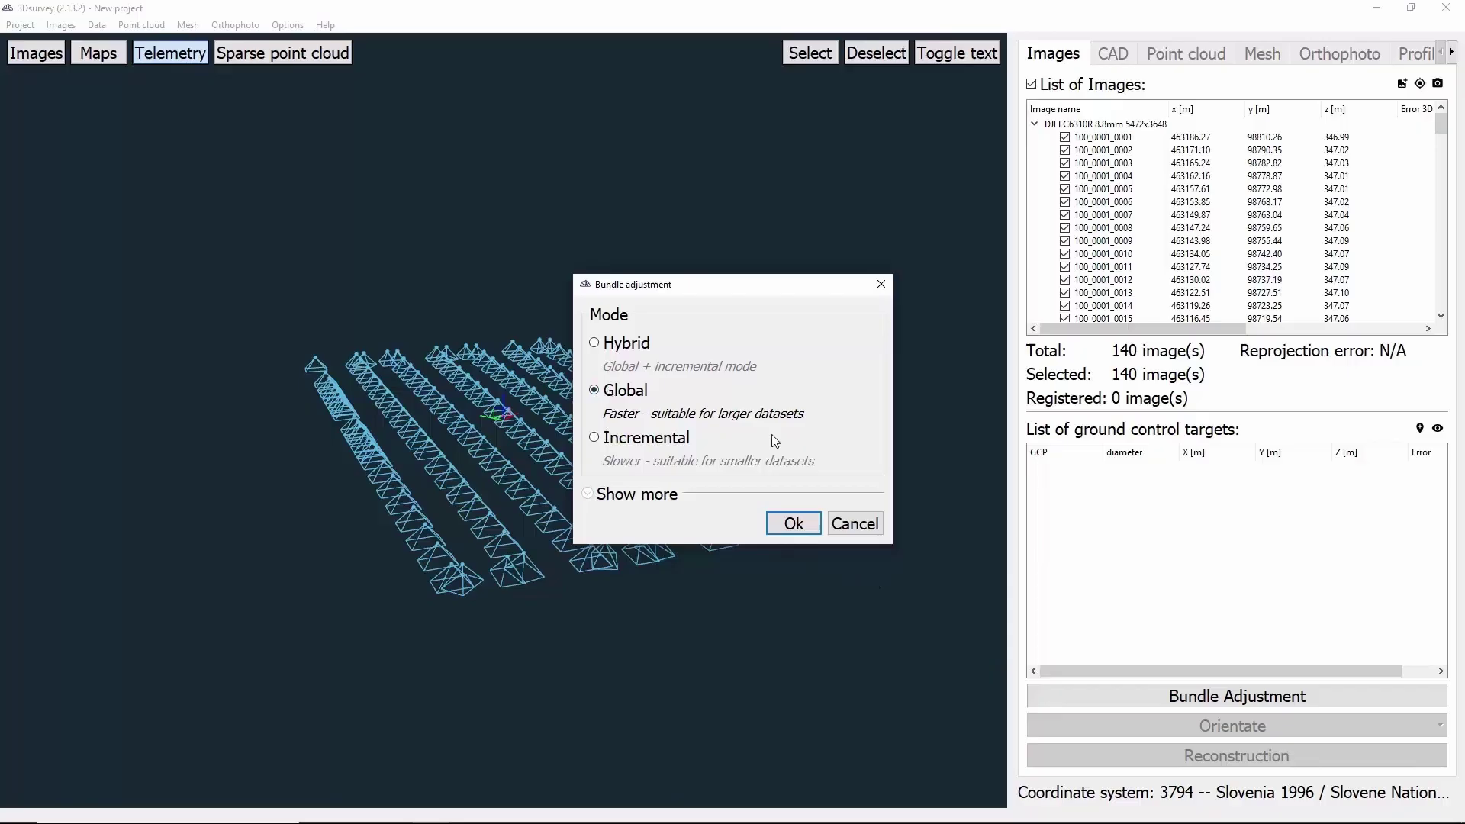
click(785, 525)
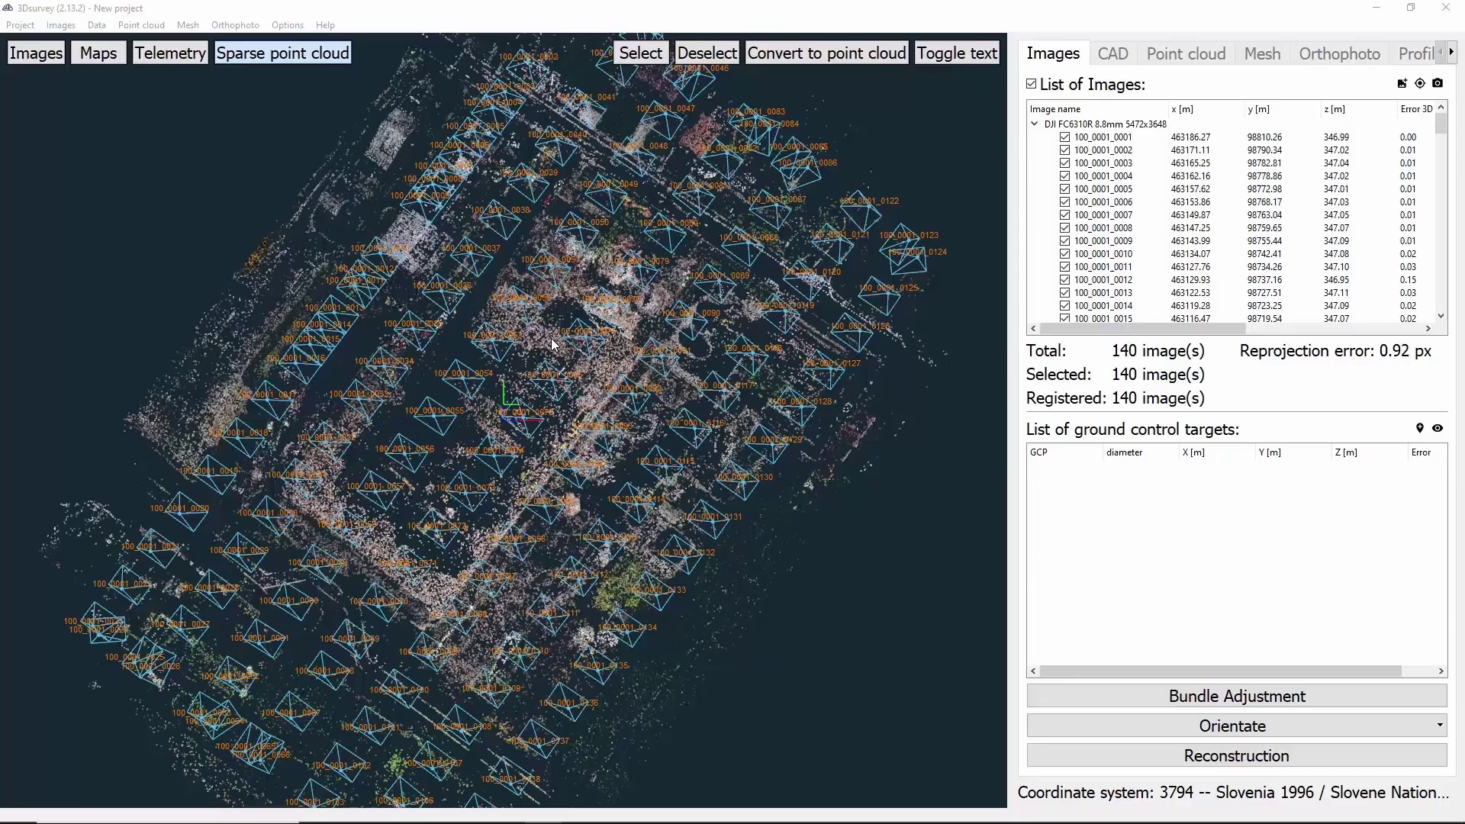
drag(643, 638, 809, 606)
scroll(690, 676, down, 5)
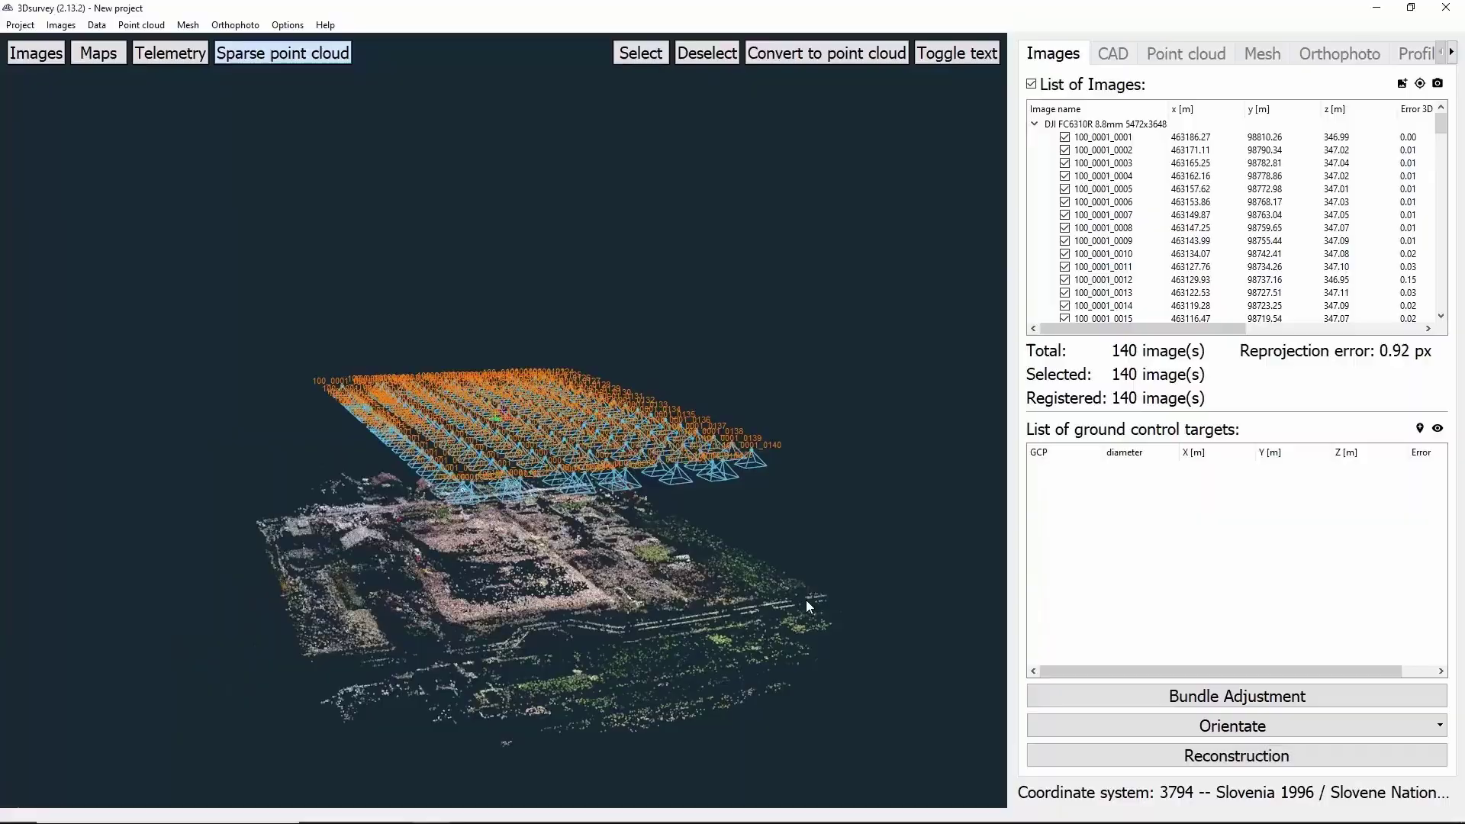
Choose ground-control-point orientation and load the JURCKOVA_DOF file into the GCP importer.
click(1040, 729)
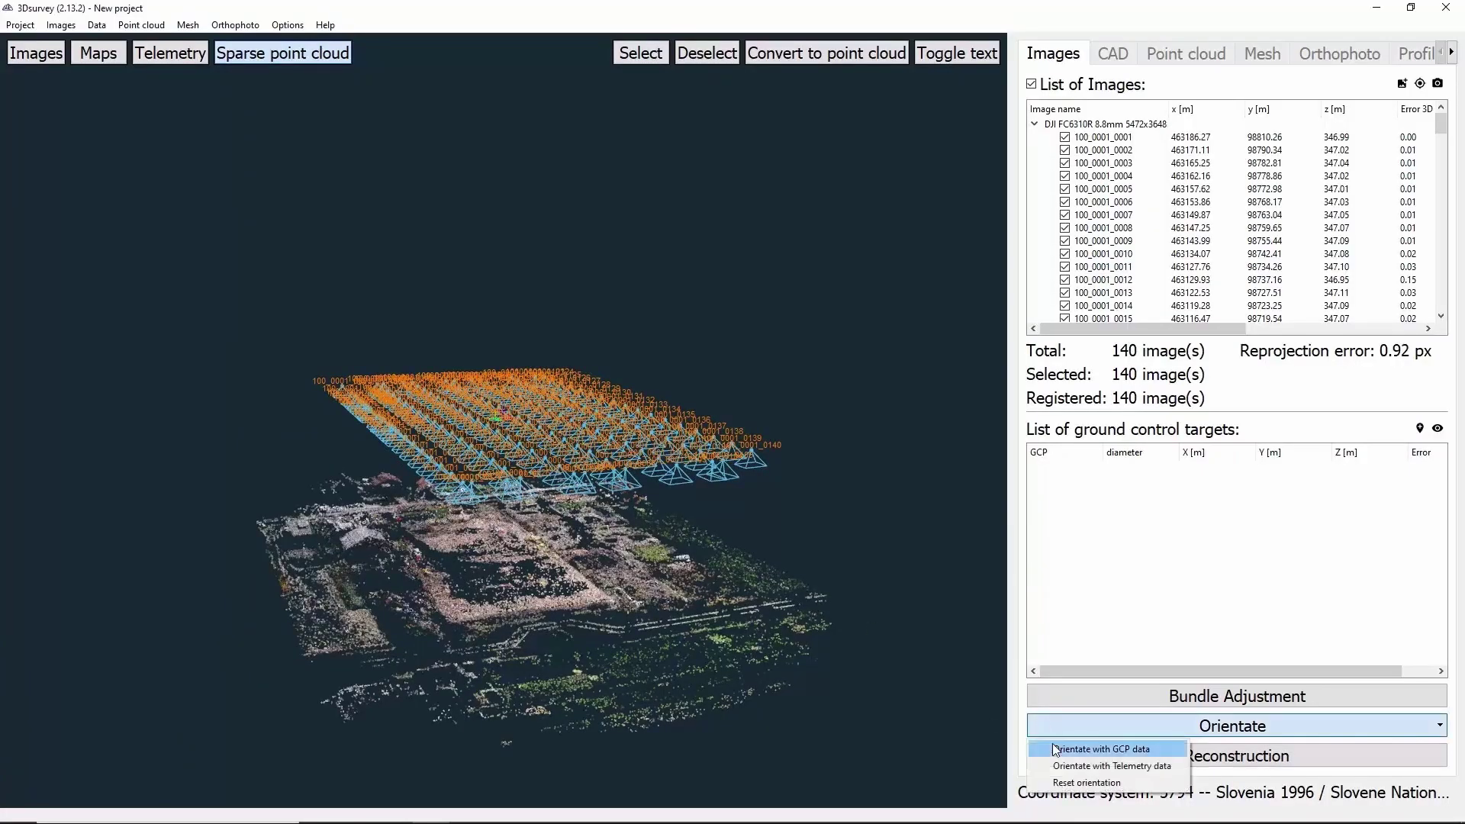
click(1055, 751)
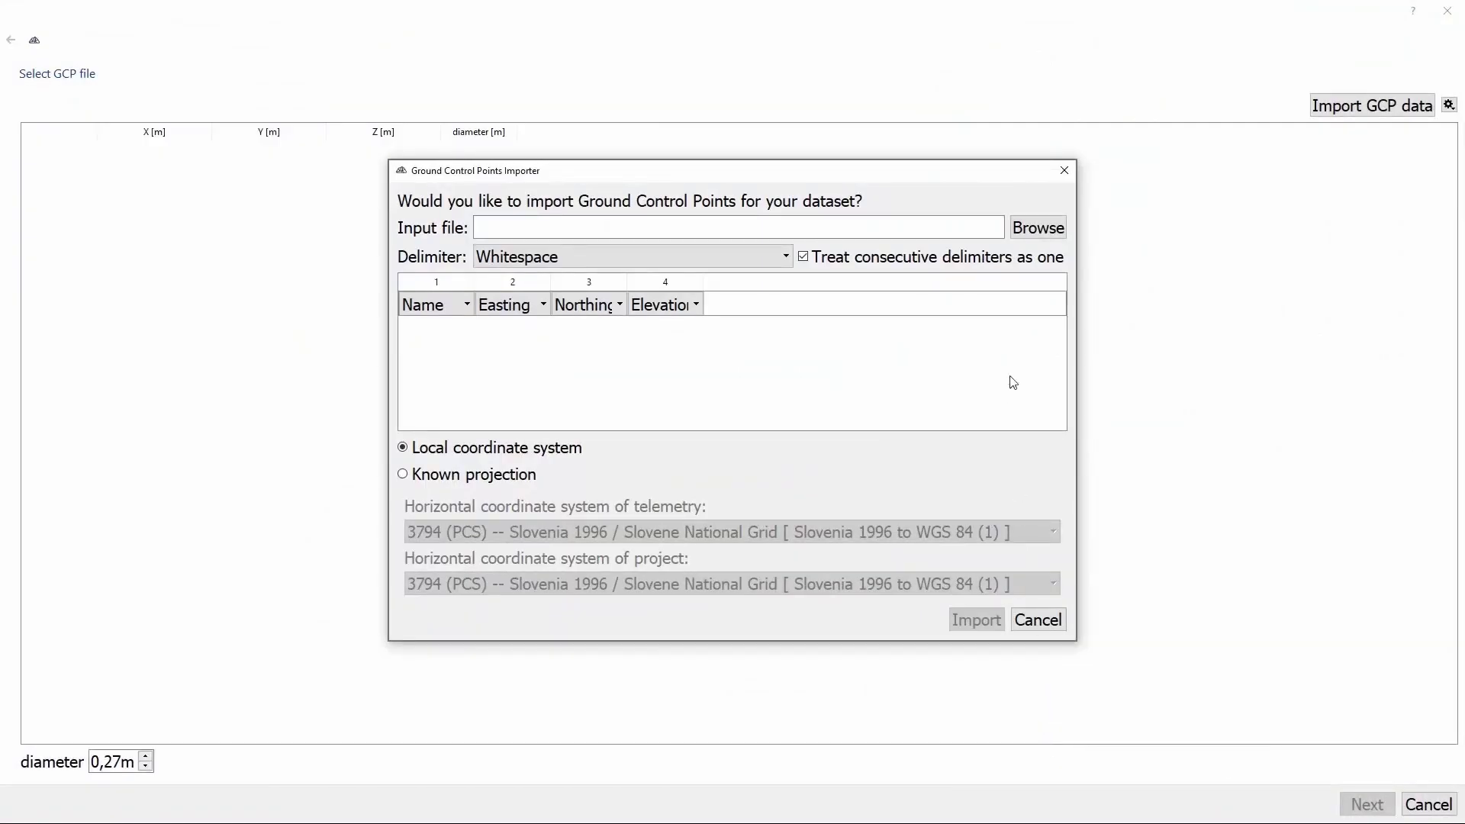
click(1063, 223)
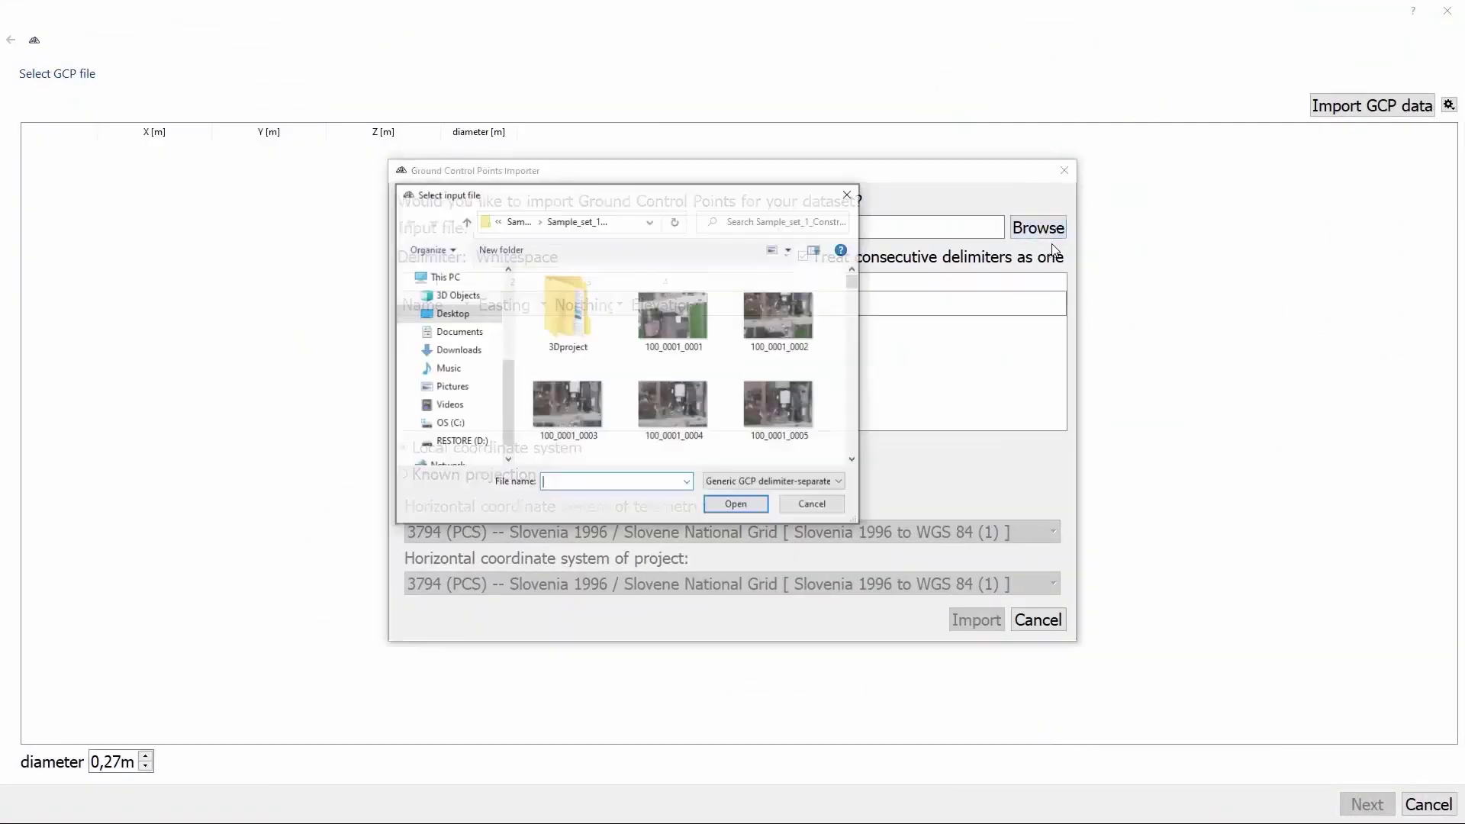
drag(855, 278, 847, 465)
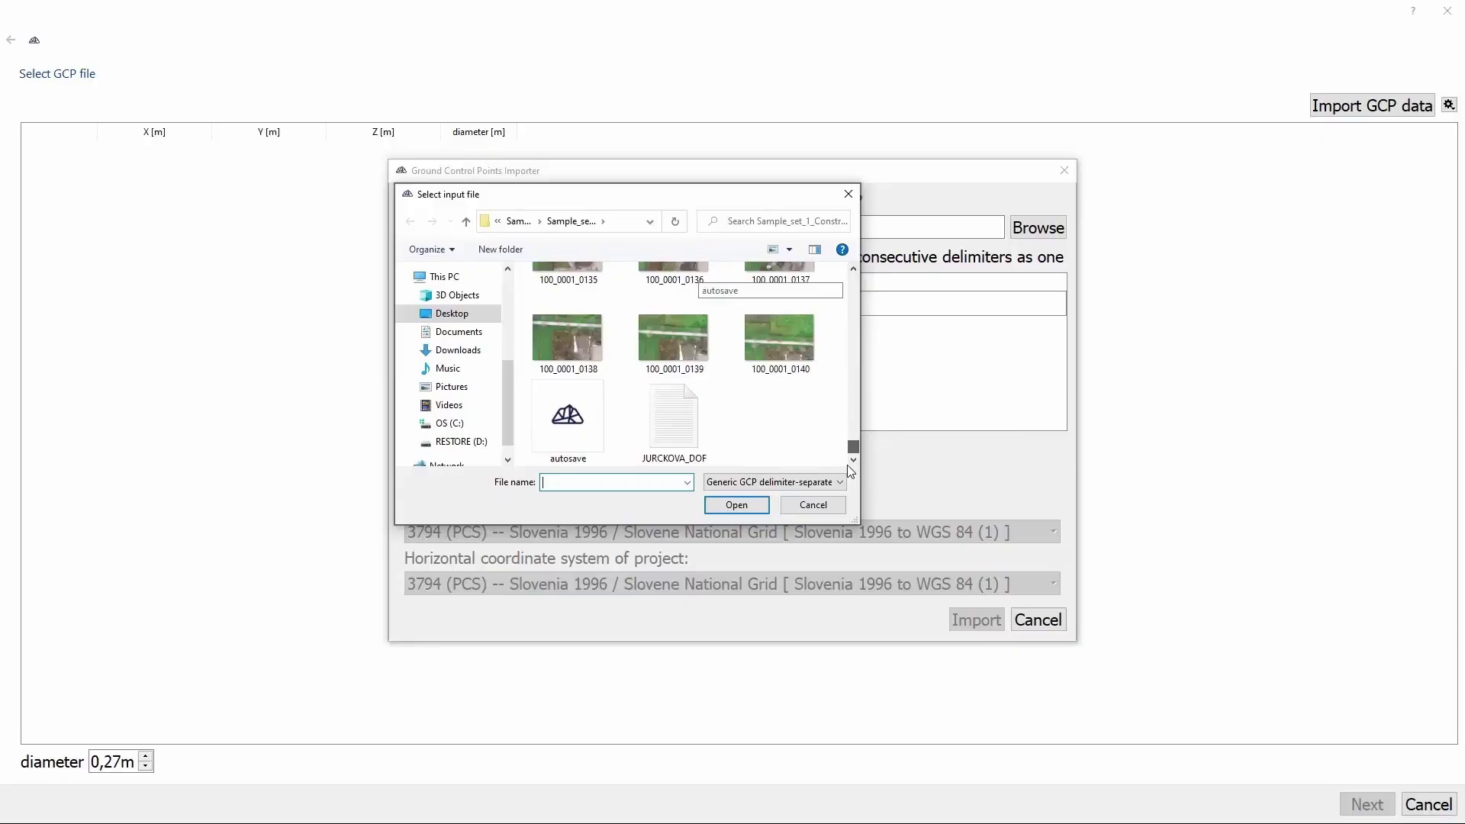
click(673, 423)
click(720, 512)
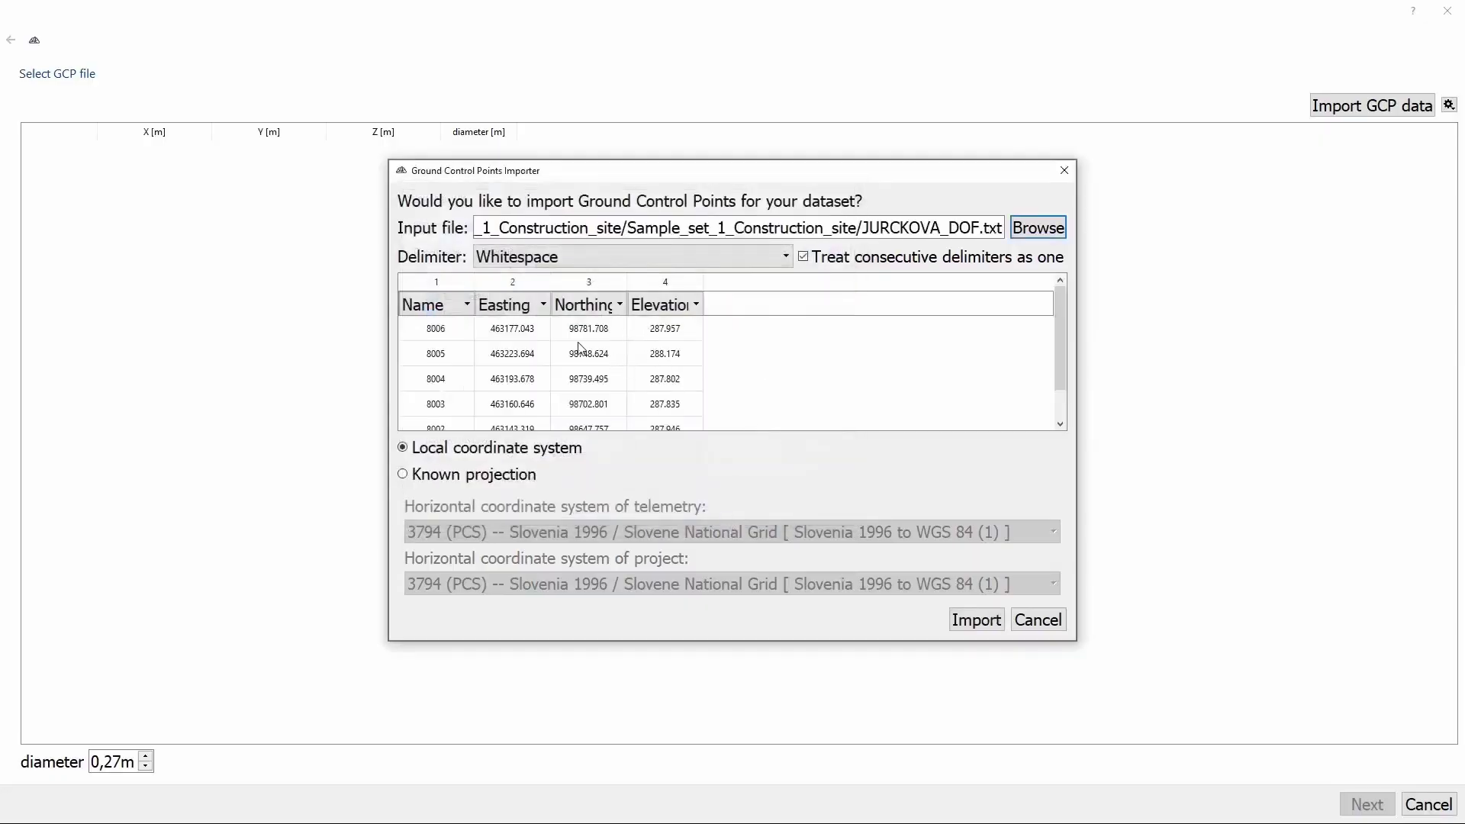
Keep columns two to four as Easting, Northing, Elevation, set Known projection, and import.
click(539, 309)
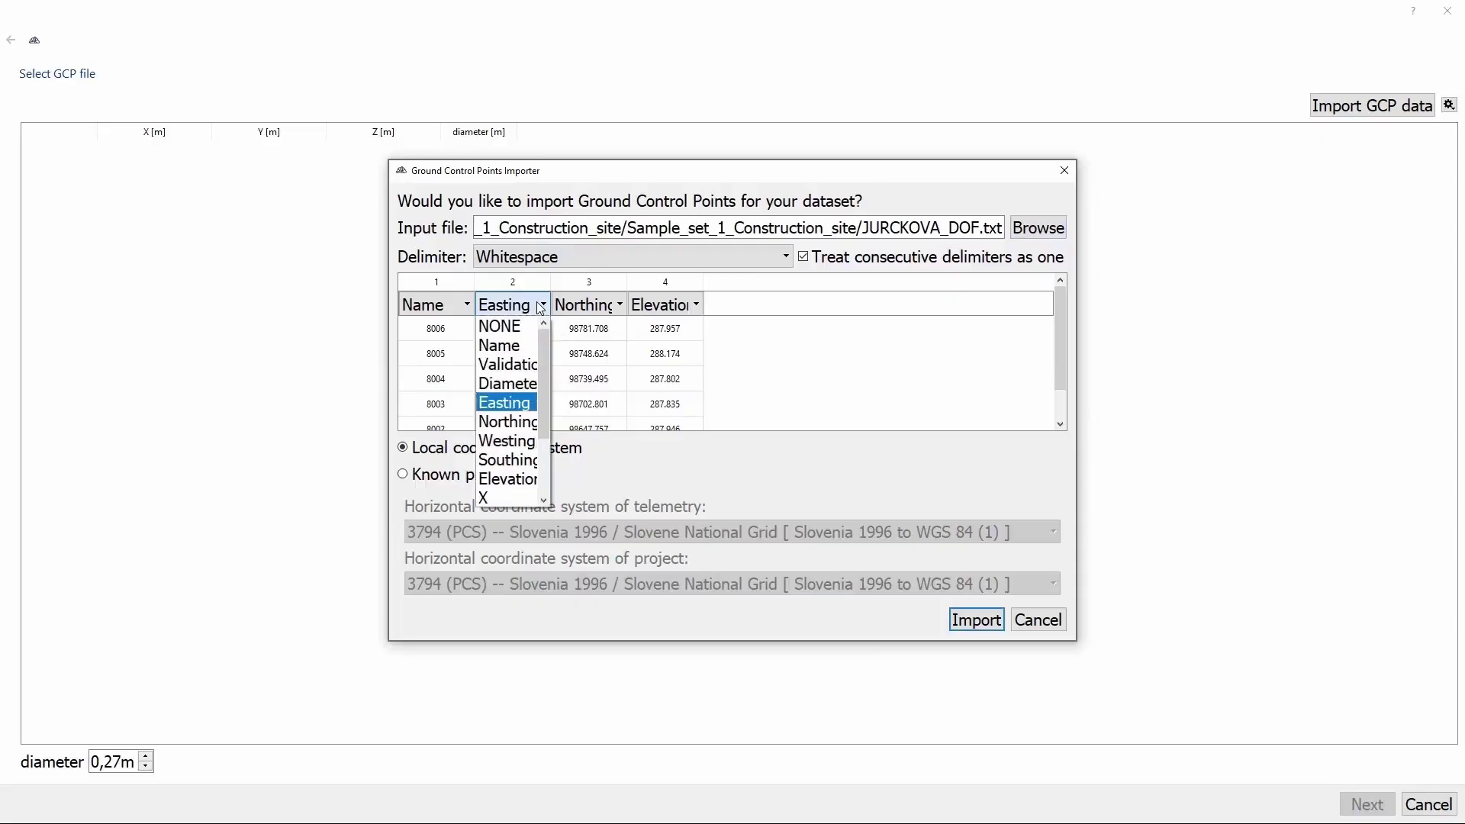
click(539, 310)
click(616, 306)
click(617, 307)
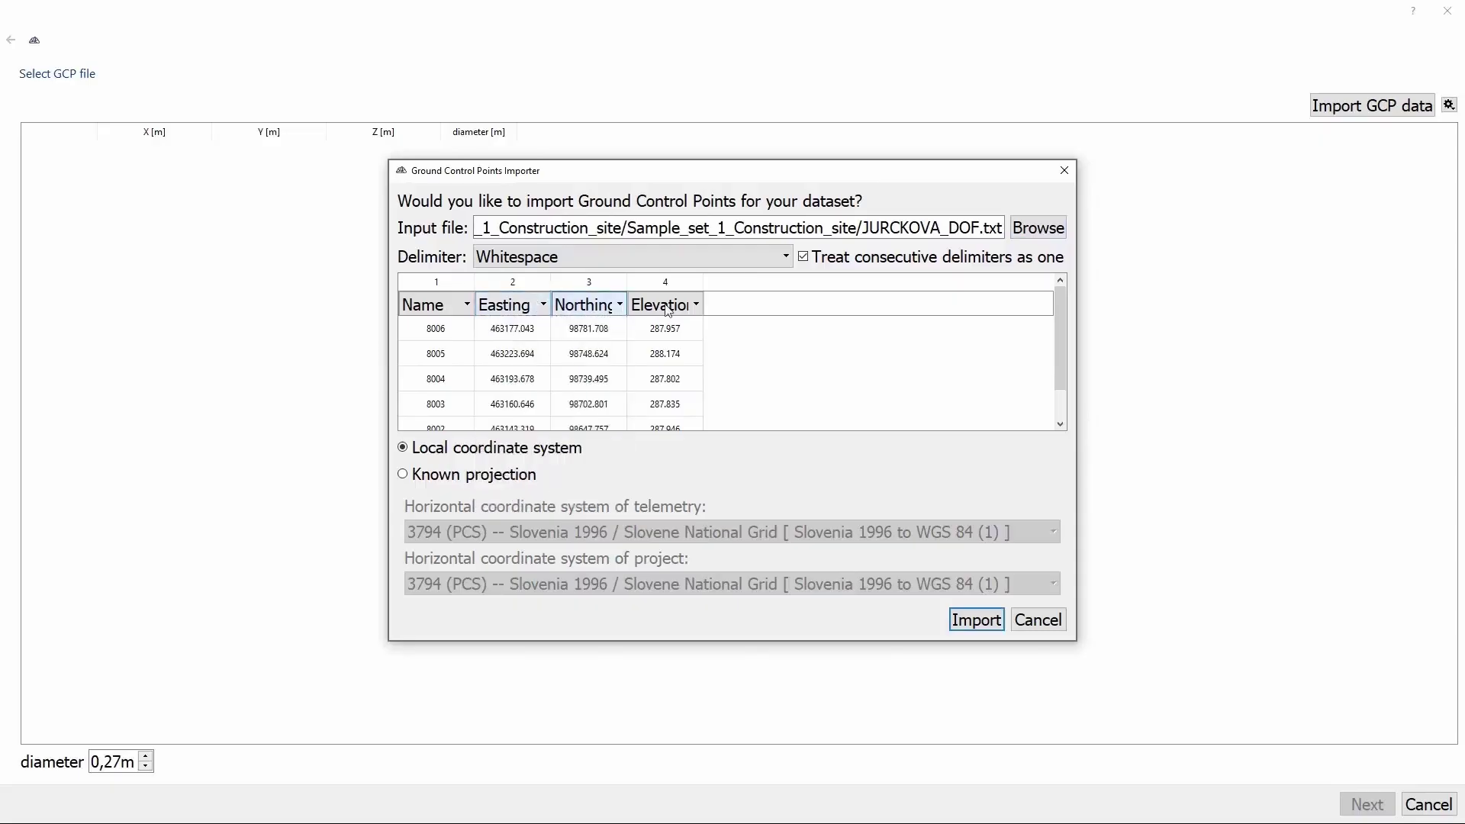
click(670, 306)
click(670, 306)
click(403, 475)
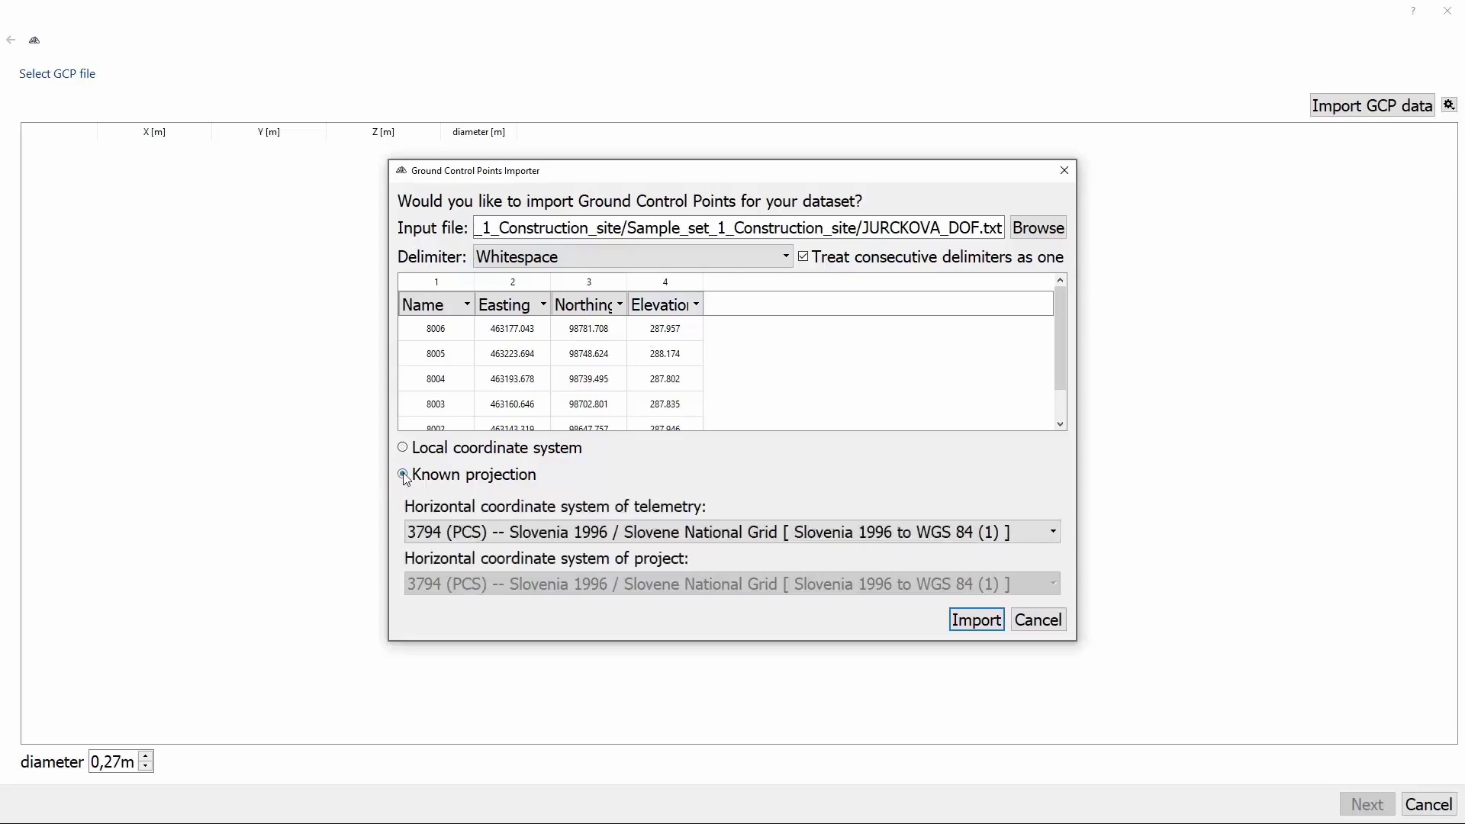
click(957, 622)
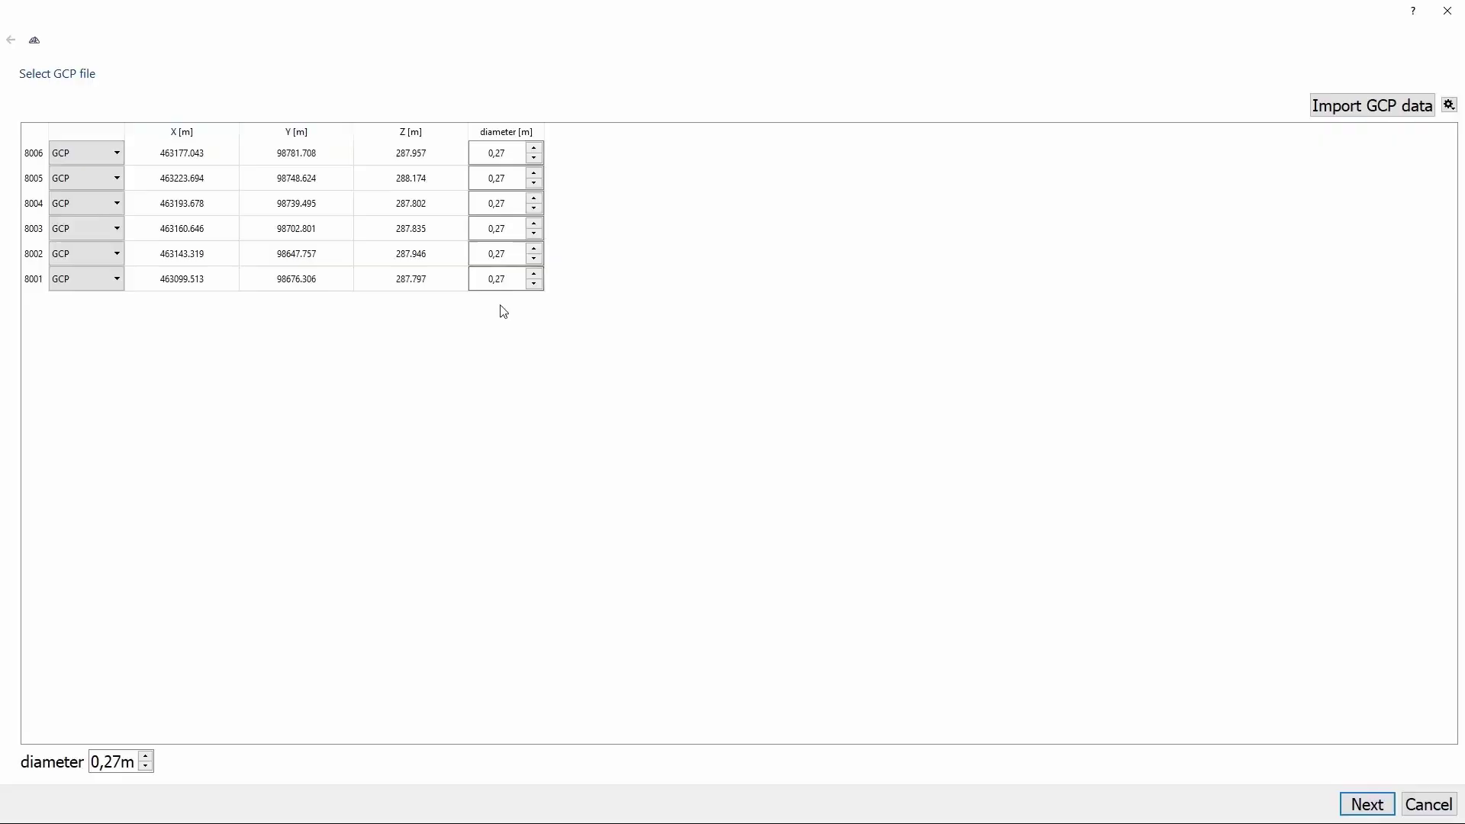
In the Locate GCPs step, pin point 8006 on its target in photo 100_0001_0002.JPG.
click(1354, 807)
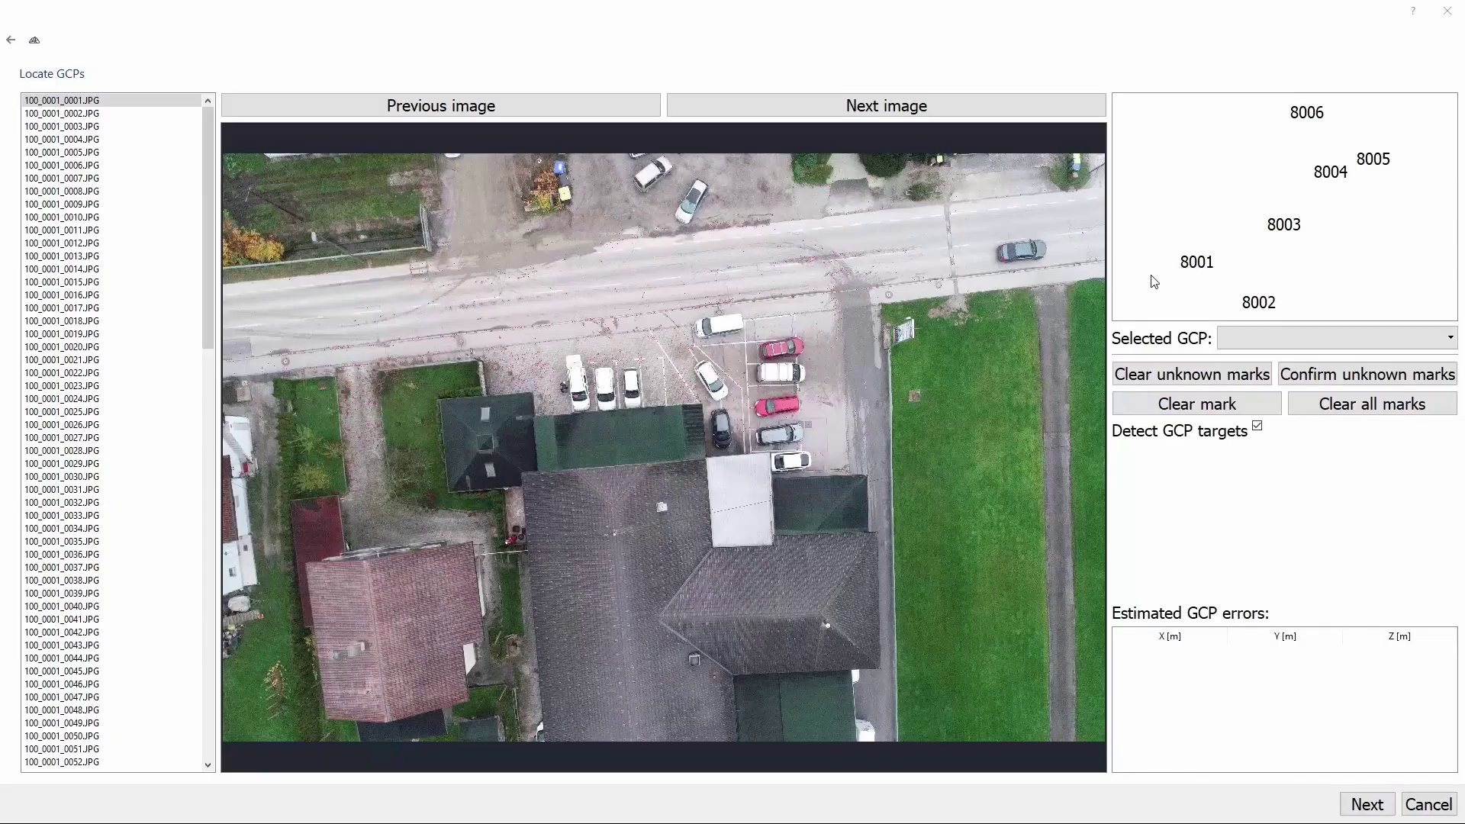
click(988, 114)
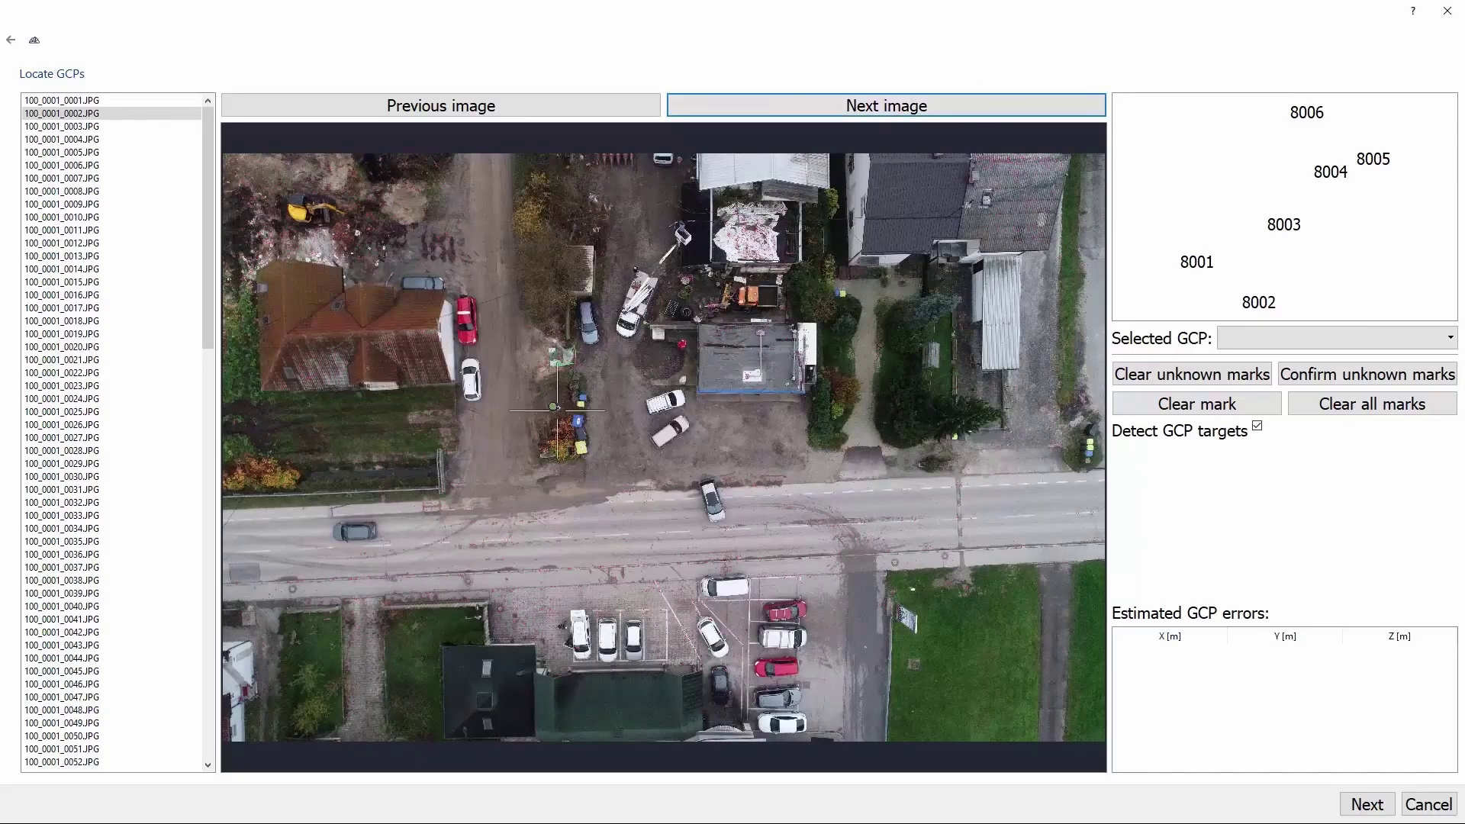
scroll(557, 410, up, 5)
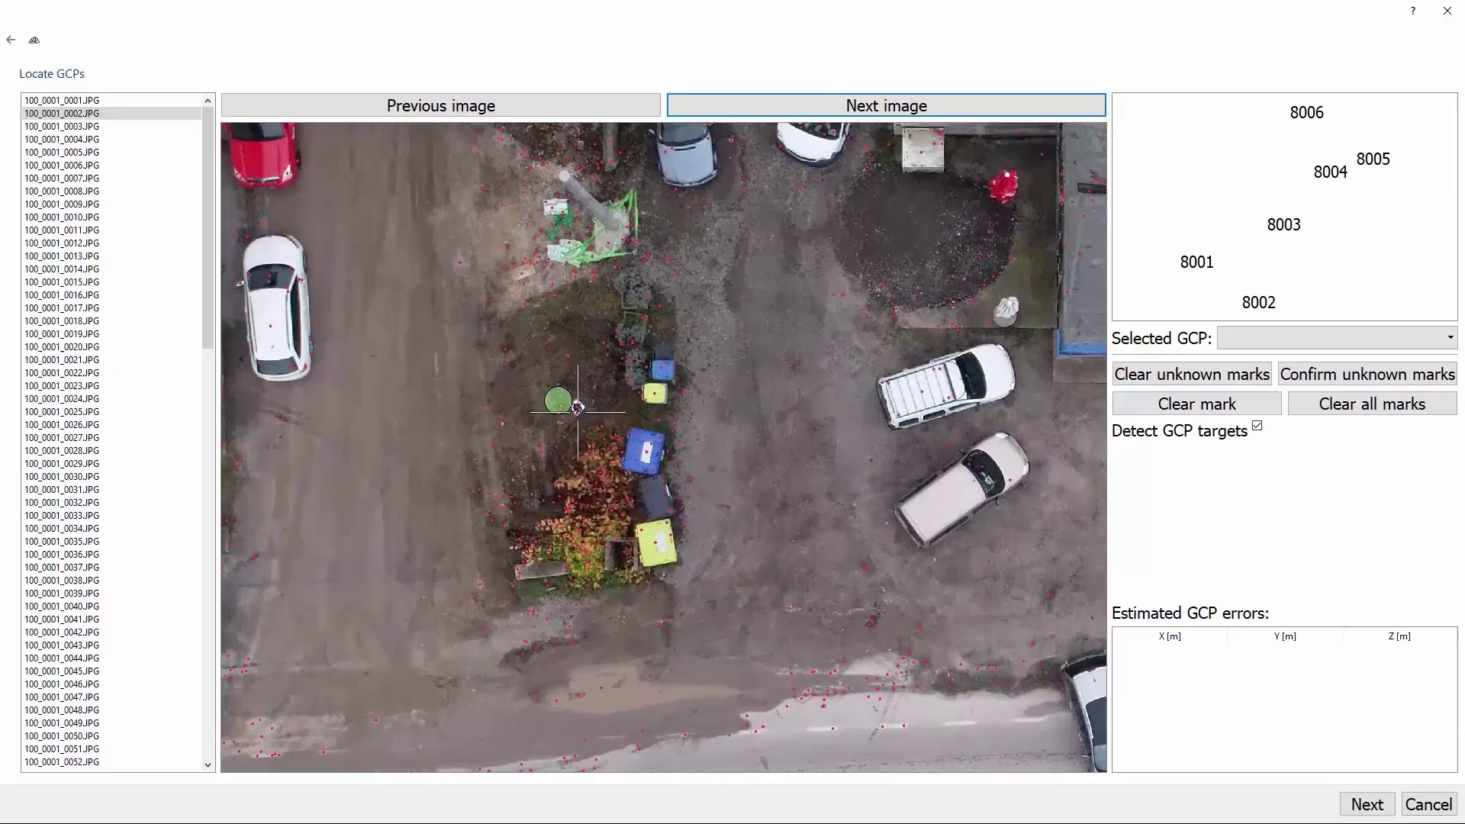
scroll(577, 412, up, 6)
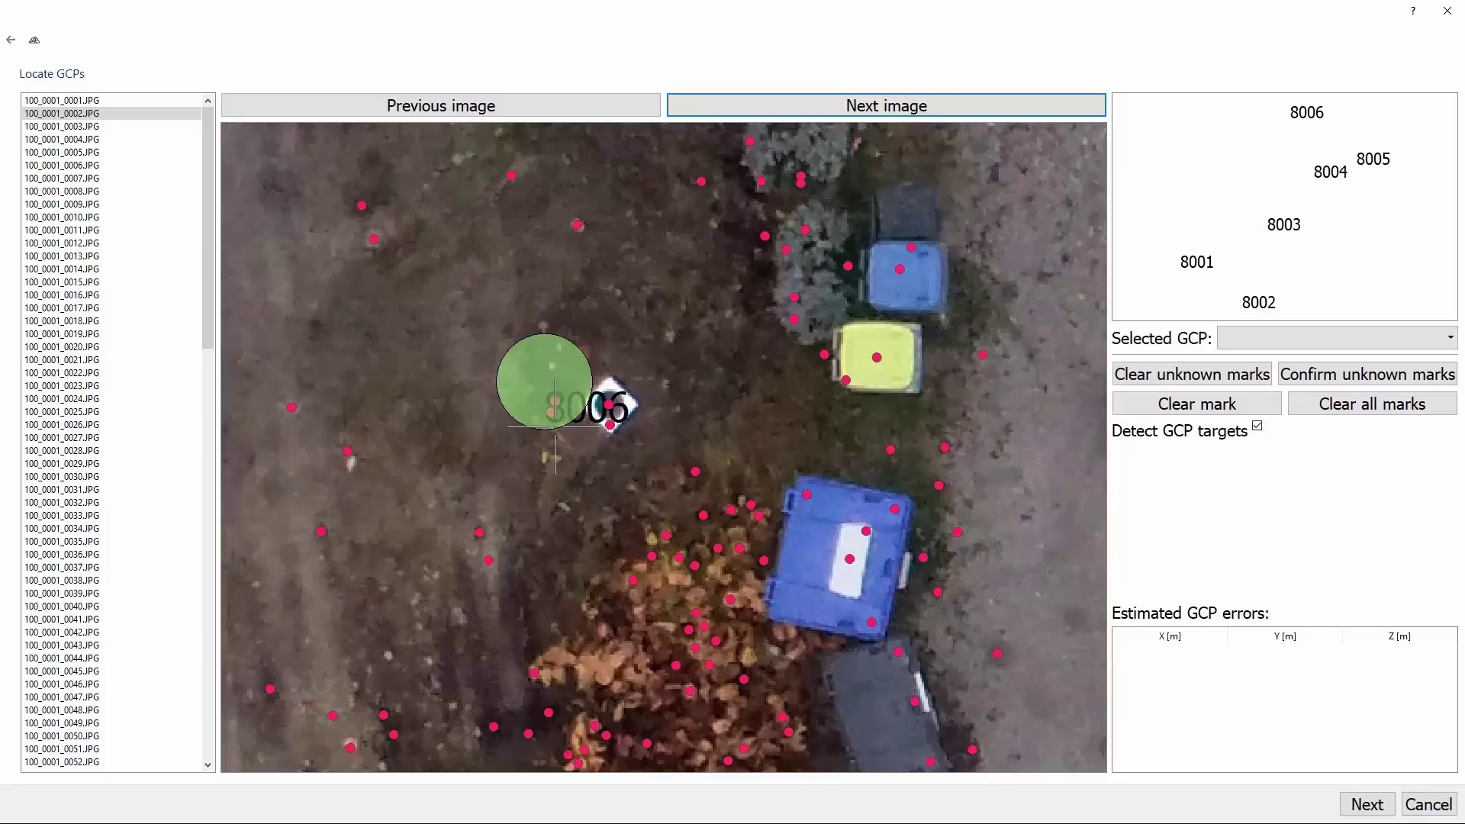
click(1309, 116)
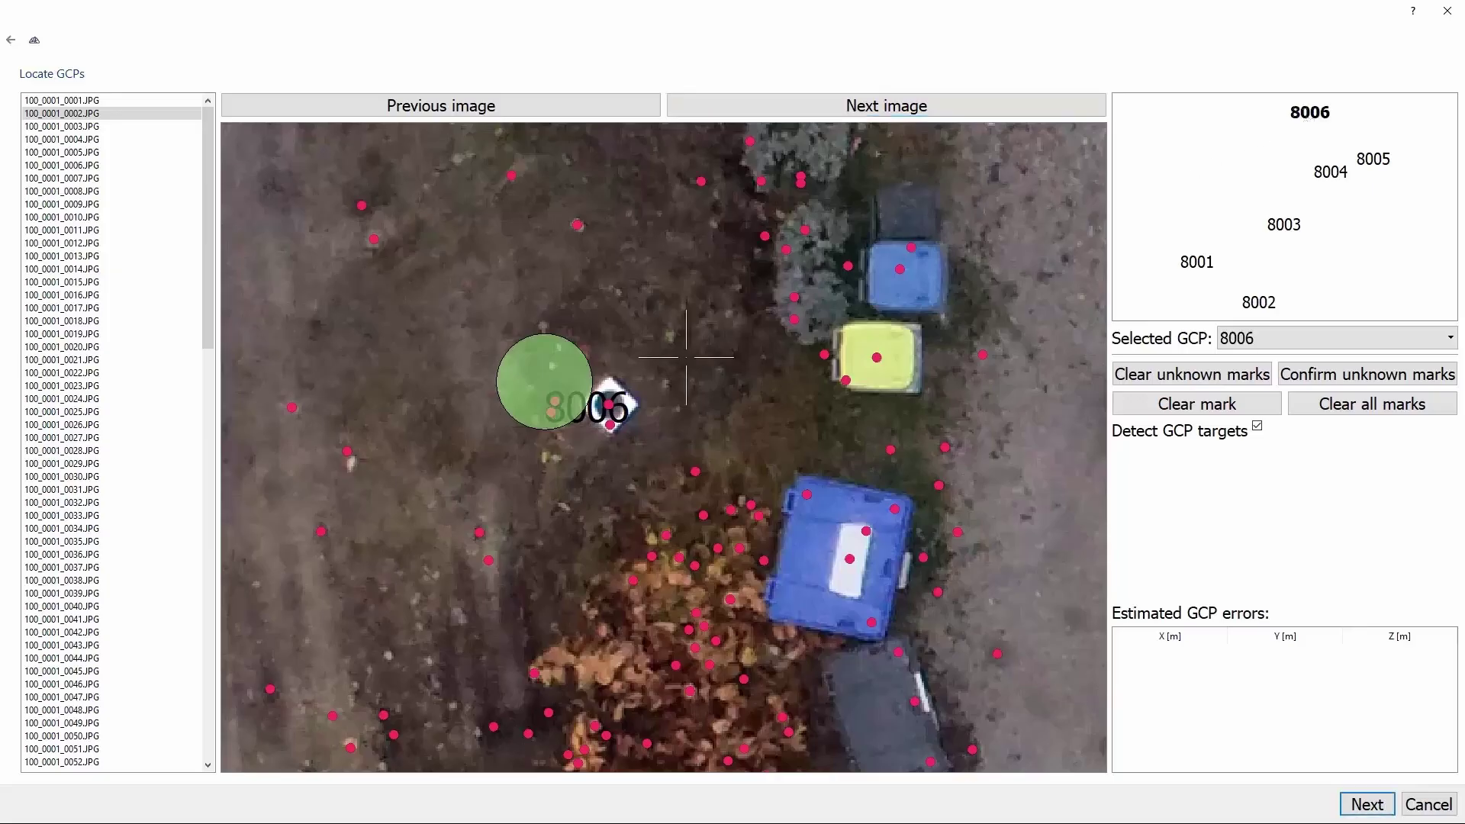
click(609, 402)
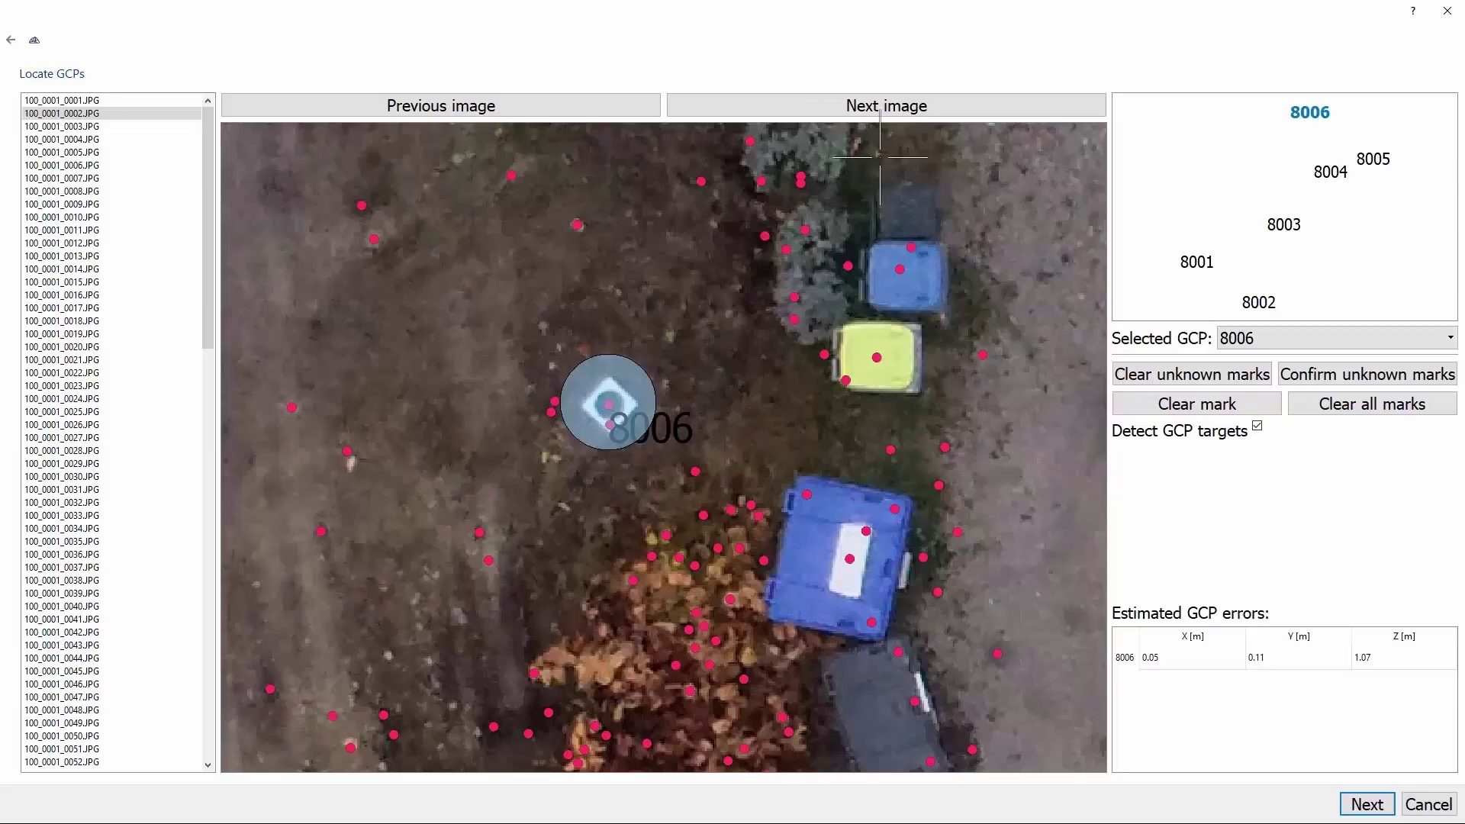
Step forward through the following photos looking for the next visible ground target.
click(891, 110)
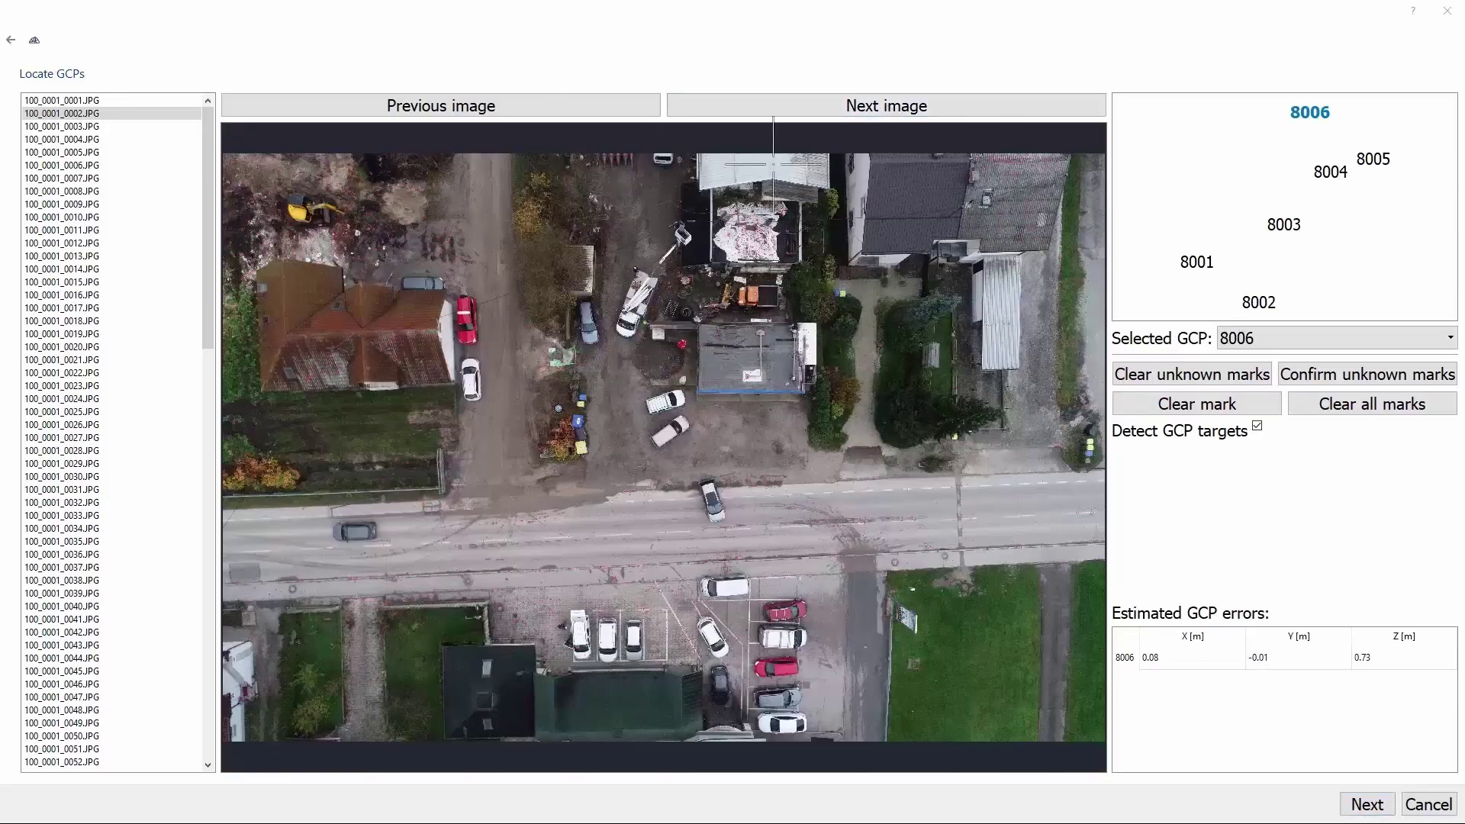
click(860, 103)
click(860, 104)
click(860, 104)
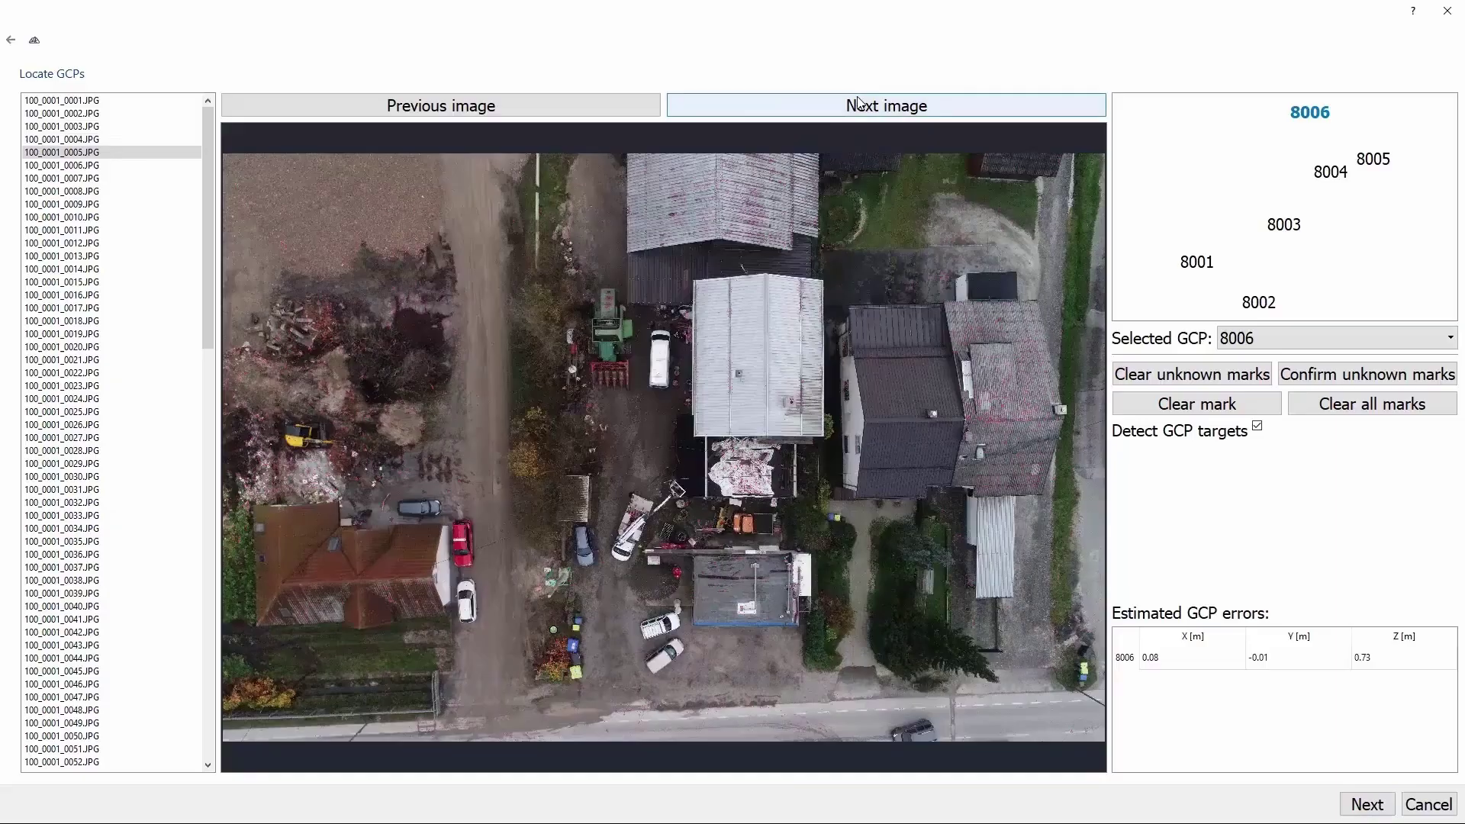
click(860, 105)
click(860, 106)
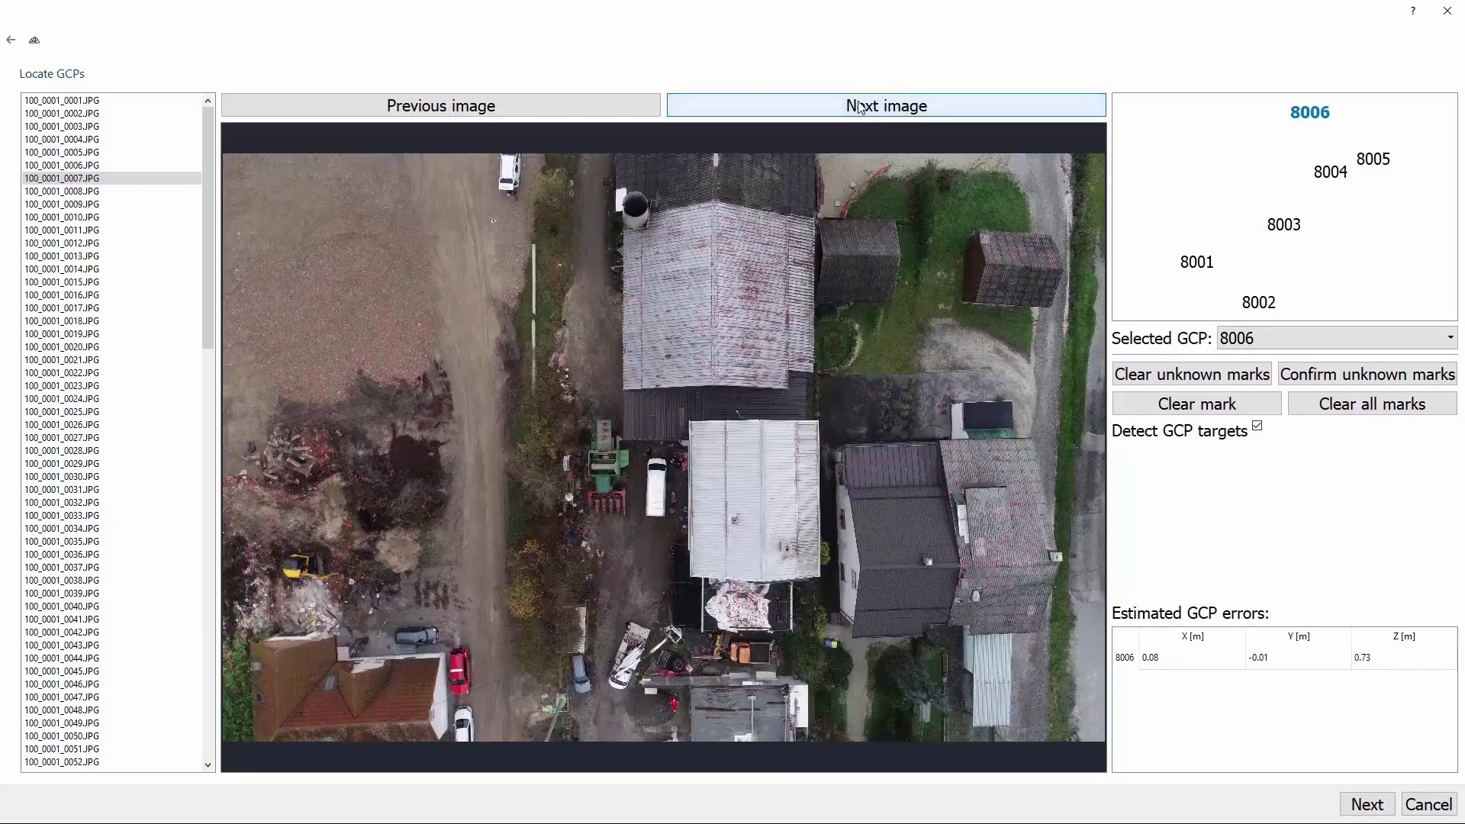
click(860, 106)
scroll(508, 281, up, 5)
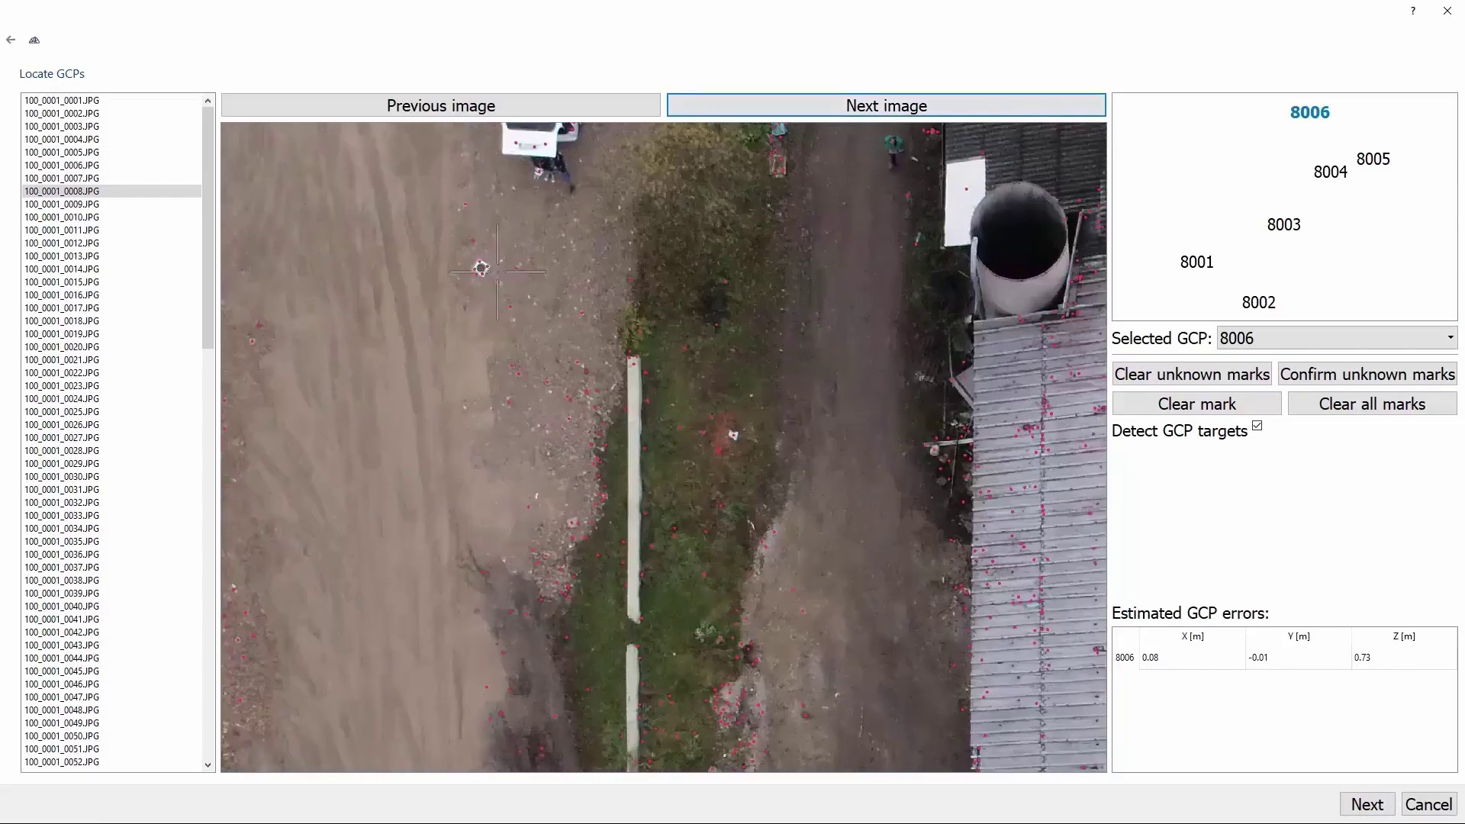
scroll(507, 217, down, 2)
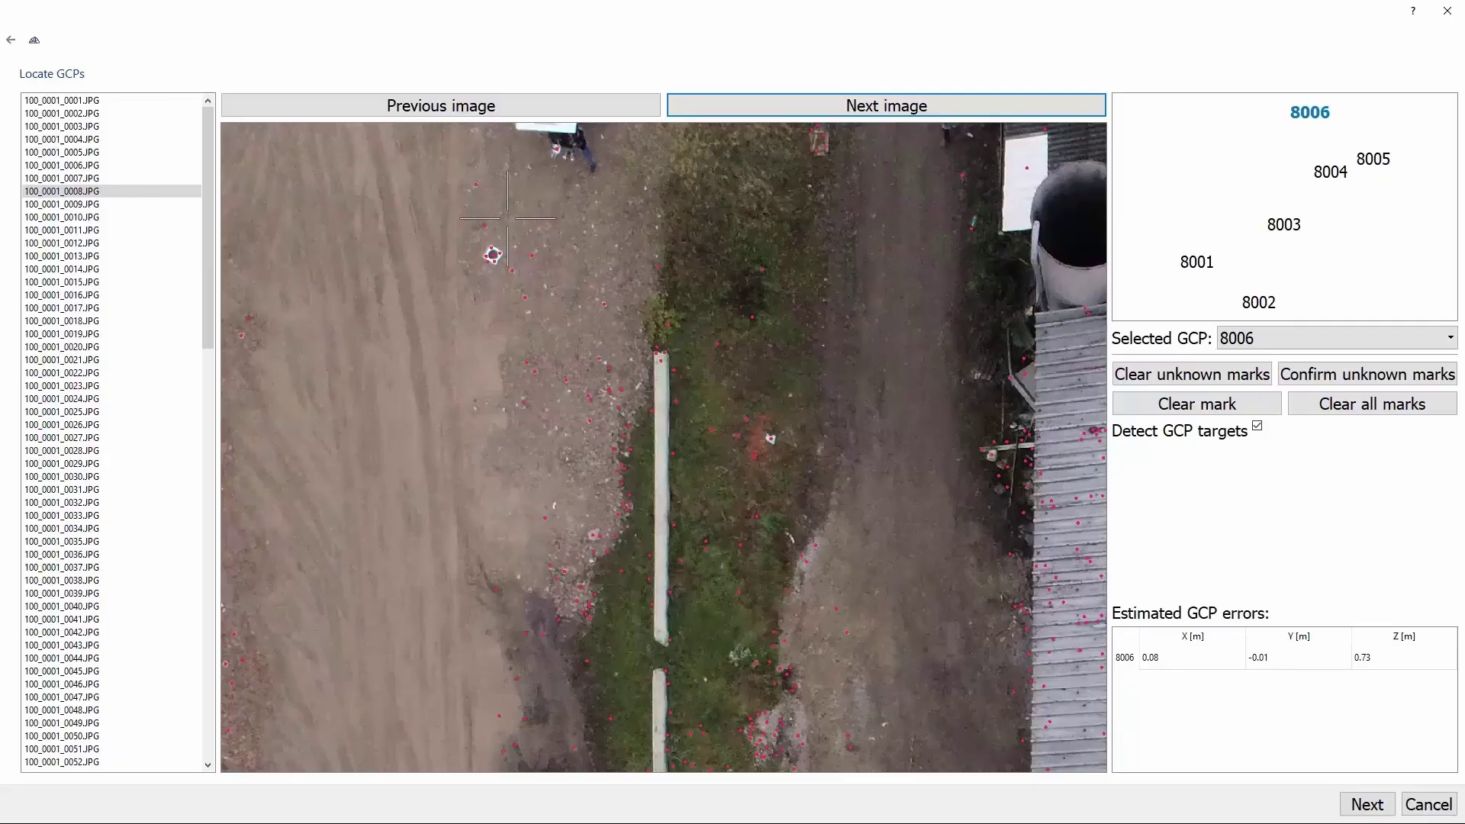
click(834, 113)
click(834, 113)
click(834, 113)
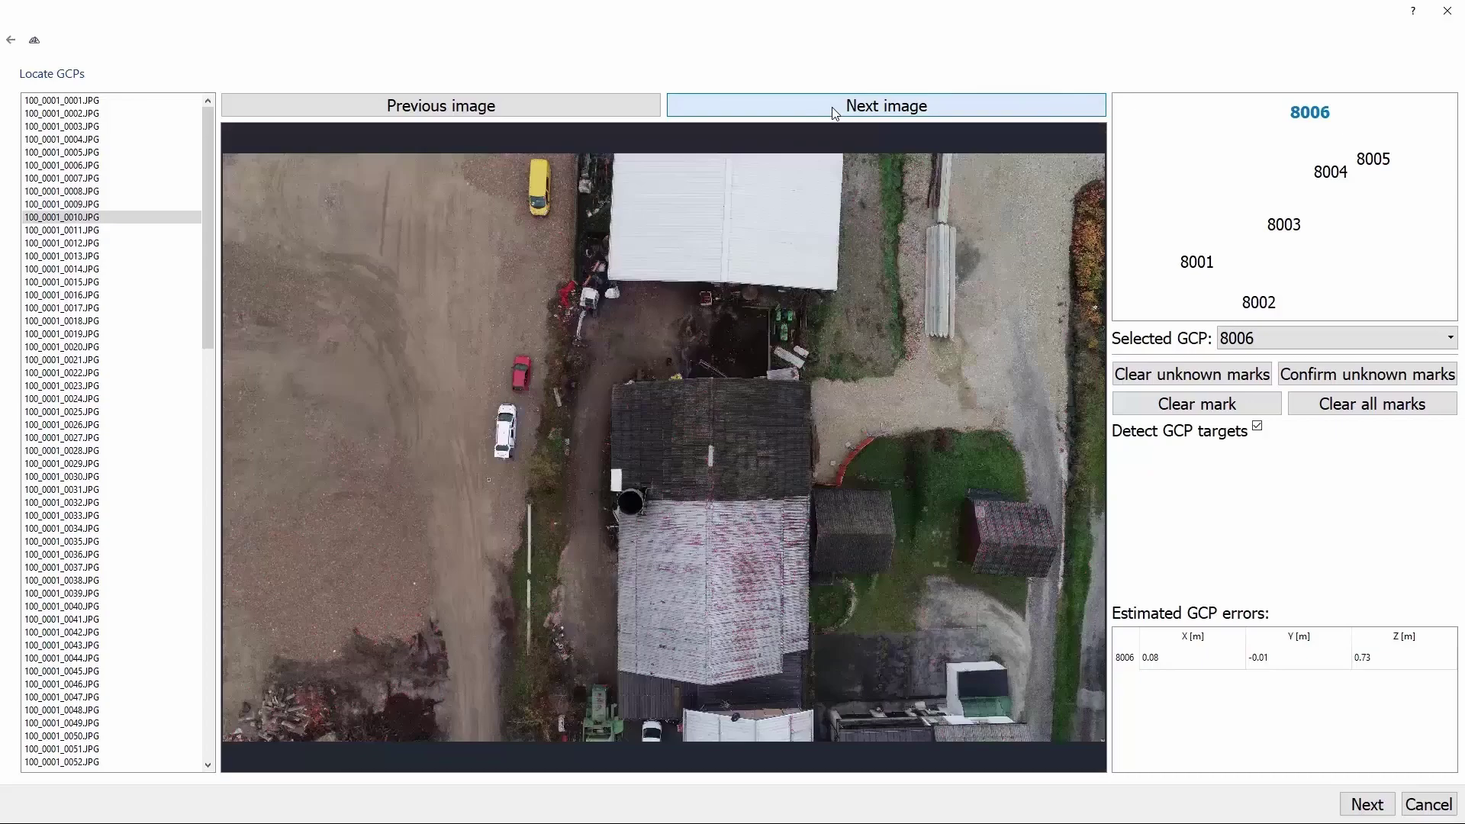
click(834, 113)
click(834, 113)
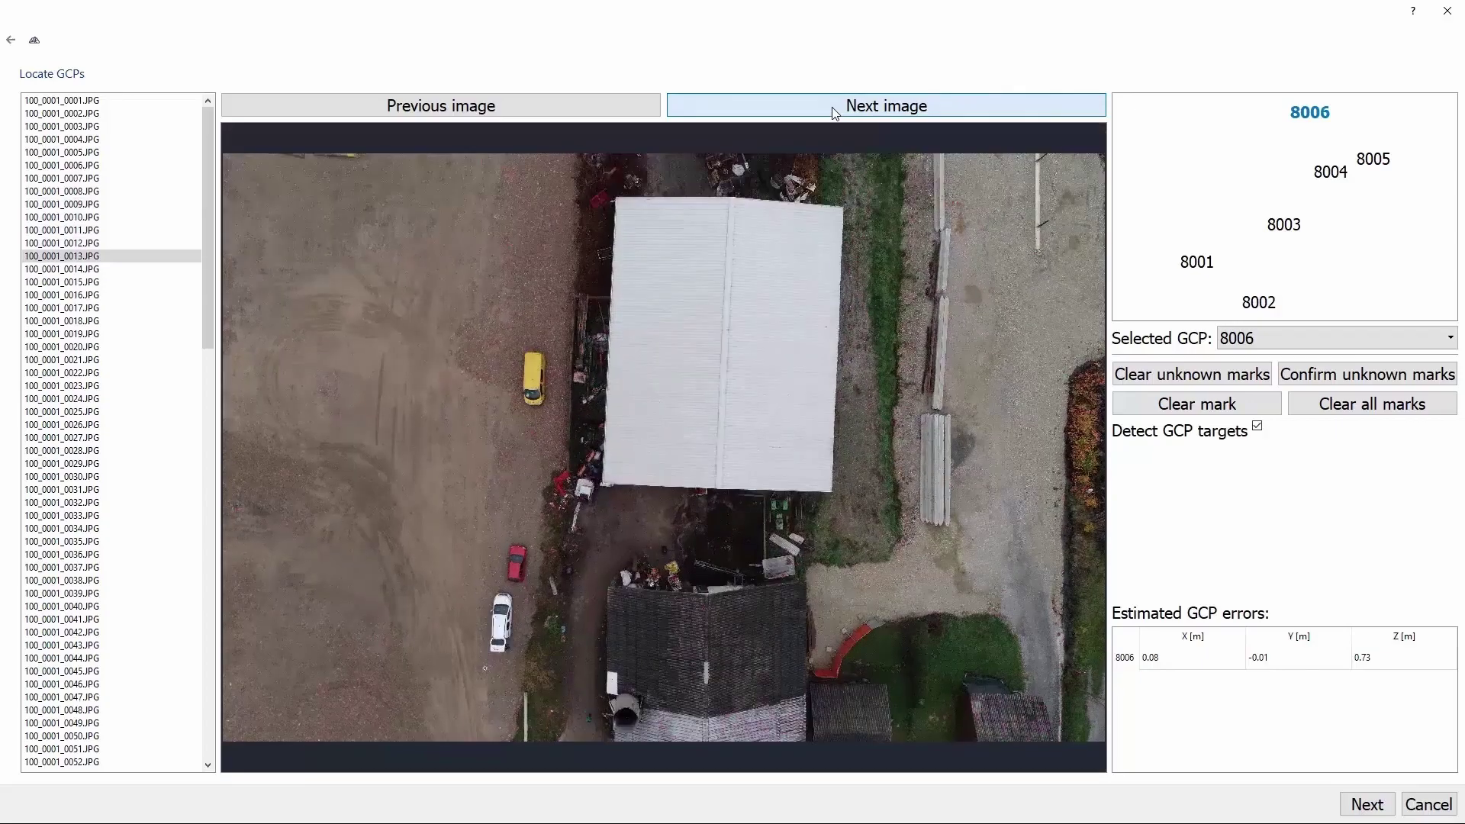
click(834, 113)
click(834, 113)
click(834, 113)
click(834, 113)
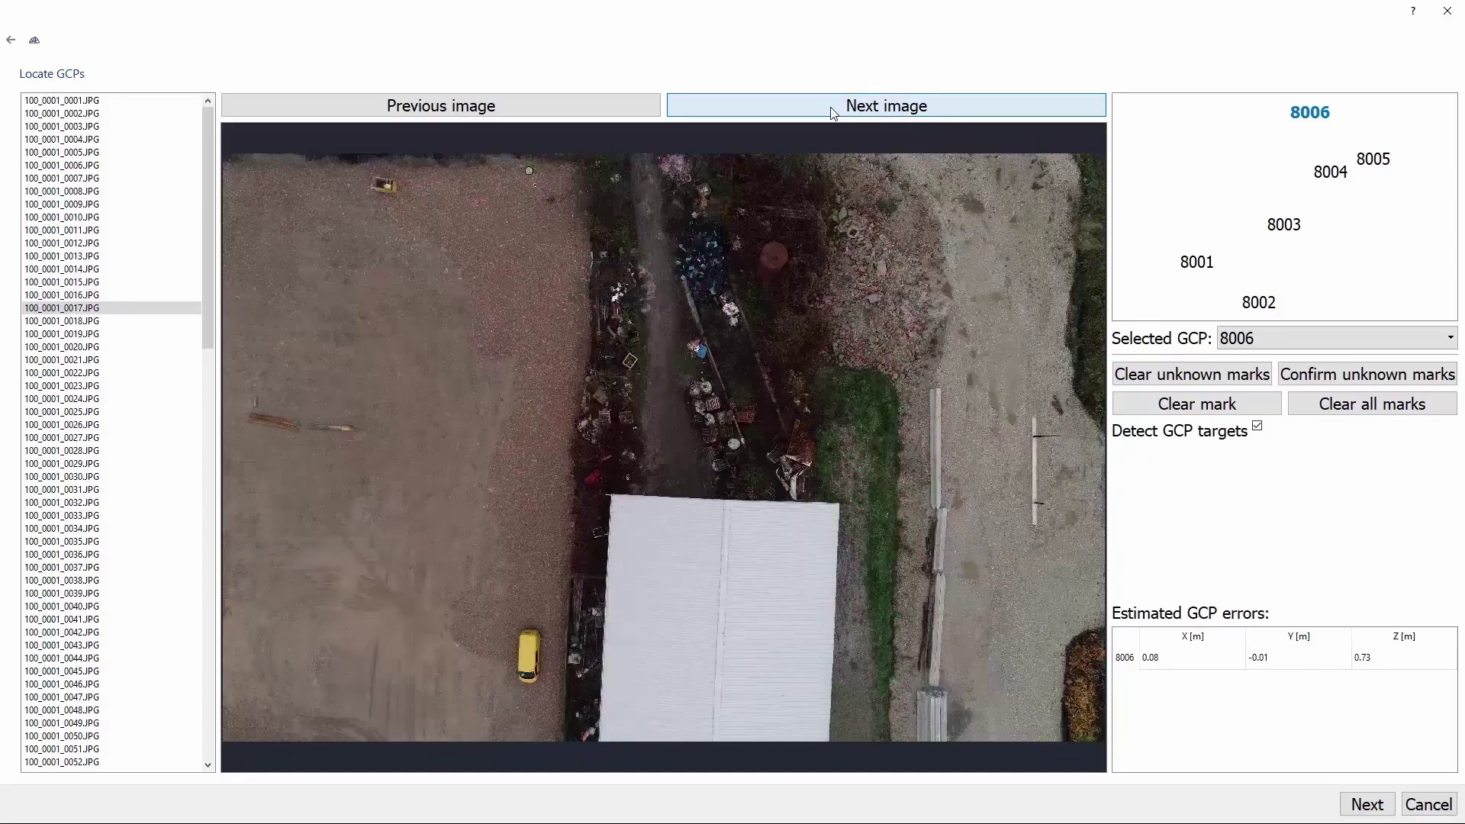
click(834, 112)
click(832, 111)
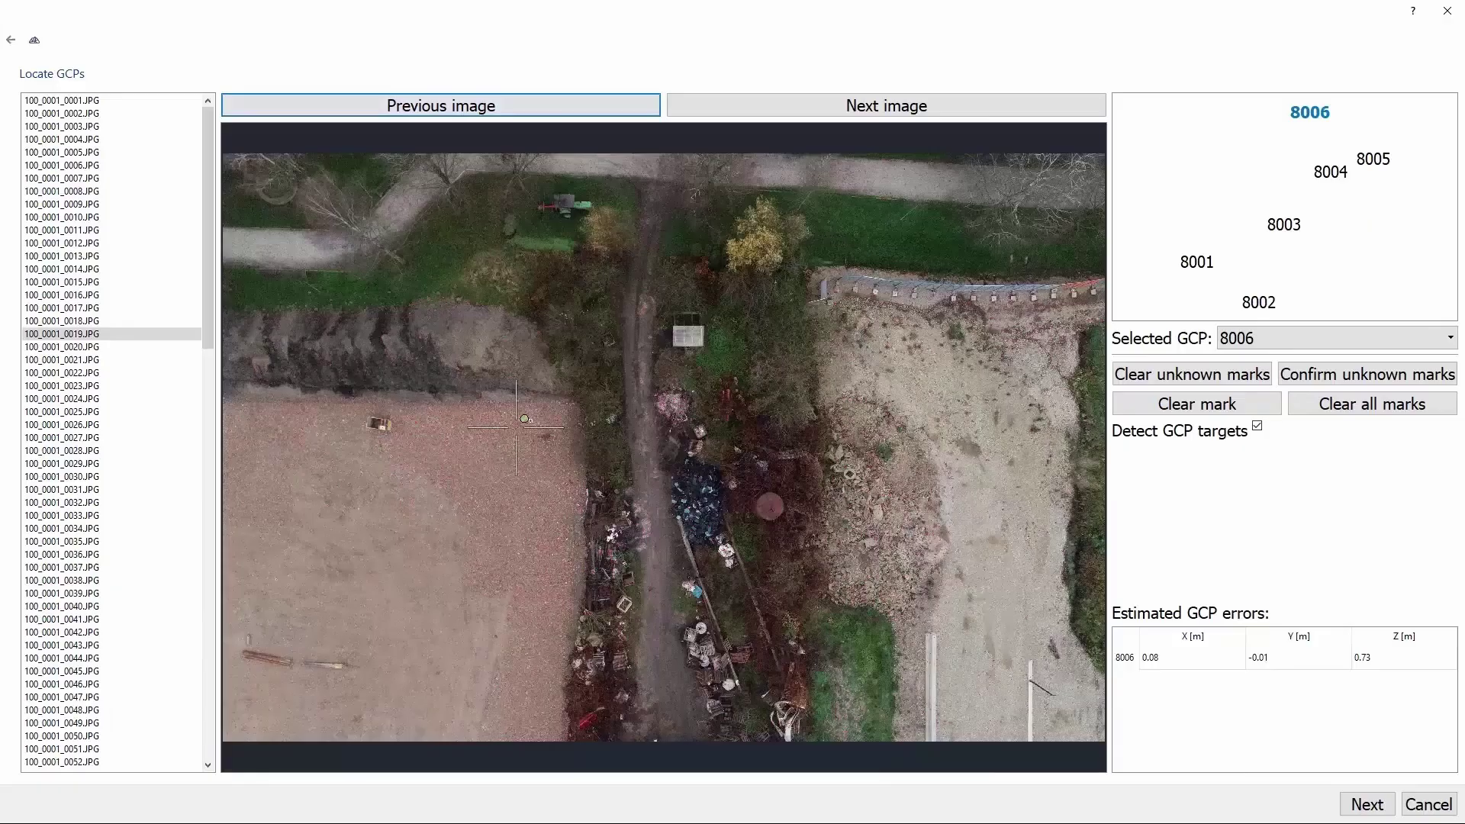
Pin ground control point 8001 onto its target in photo 100_0001_0019.JPG.
scroll(558, 443, up, 3)
scroll(557, 442, up, 3)
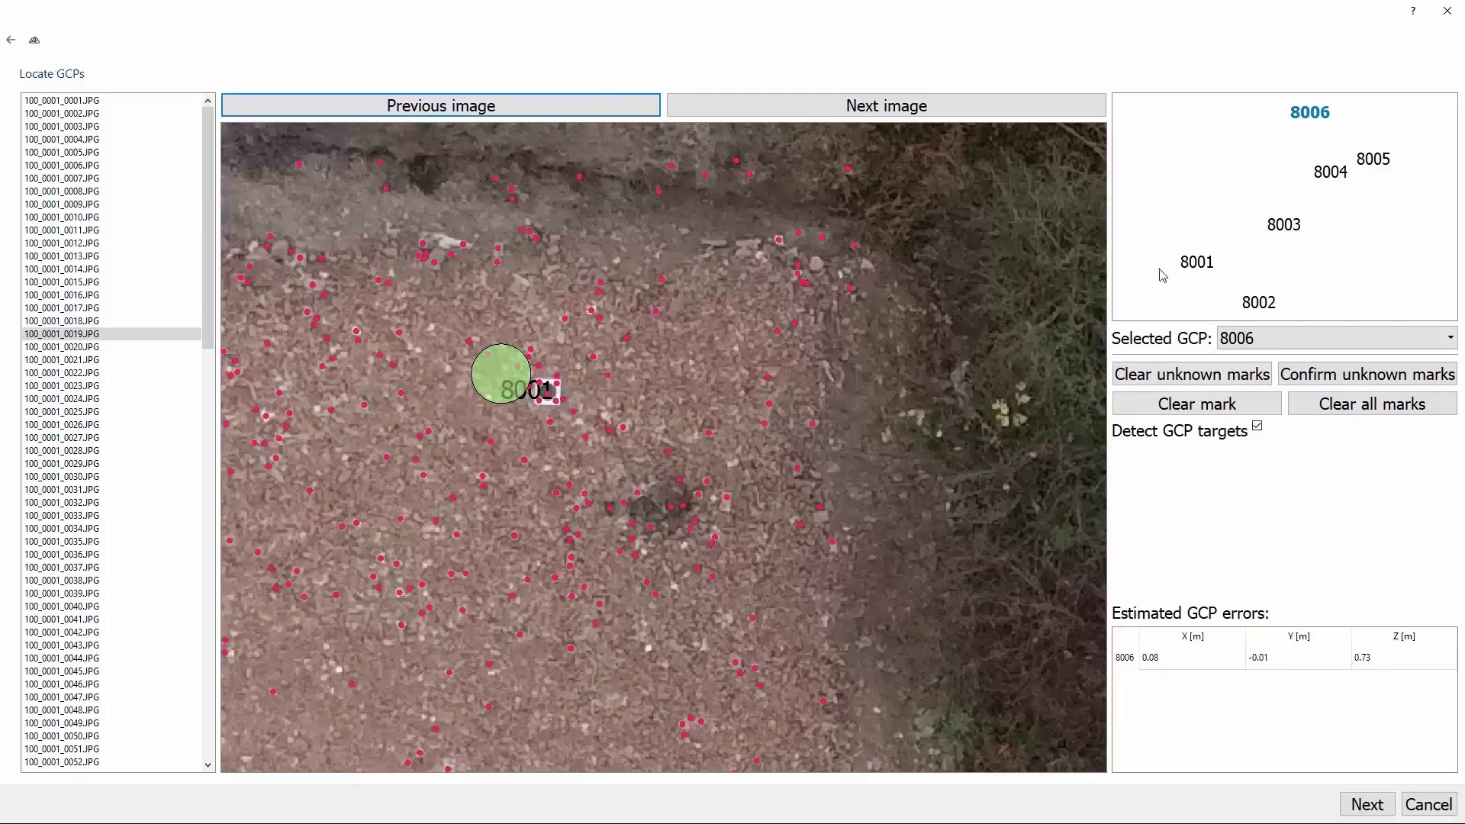
click(1195, 263)
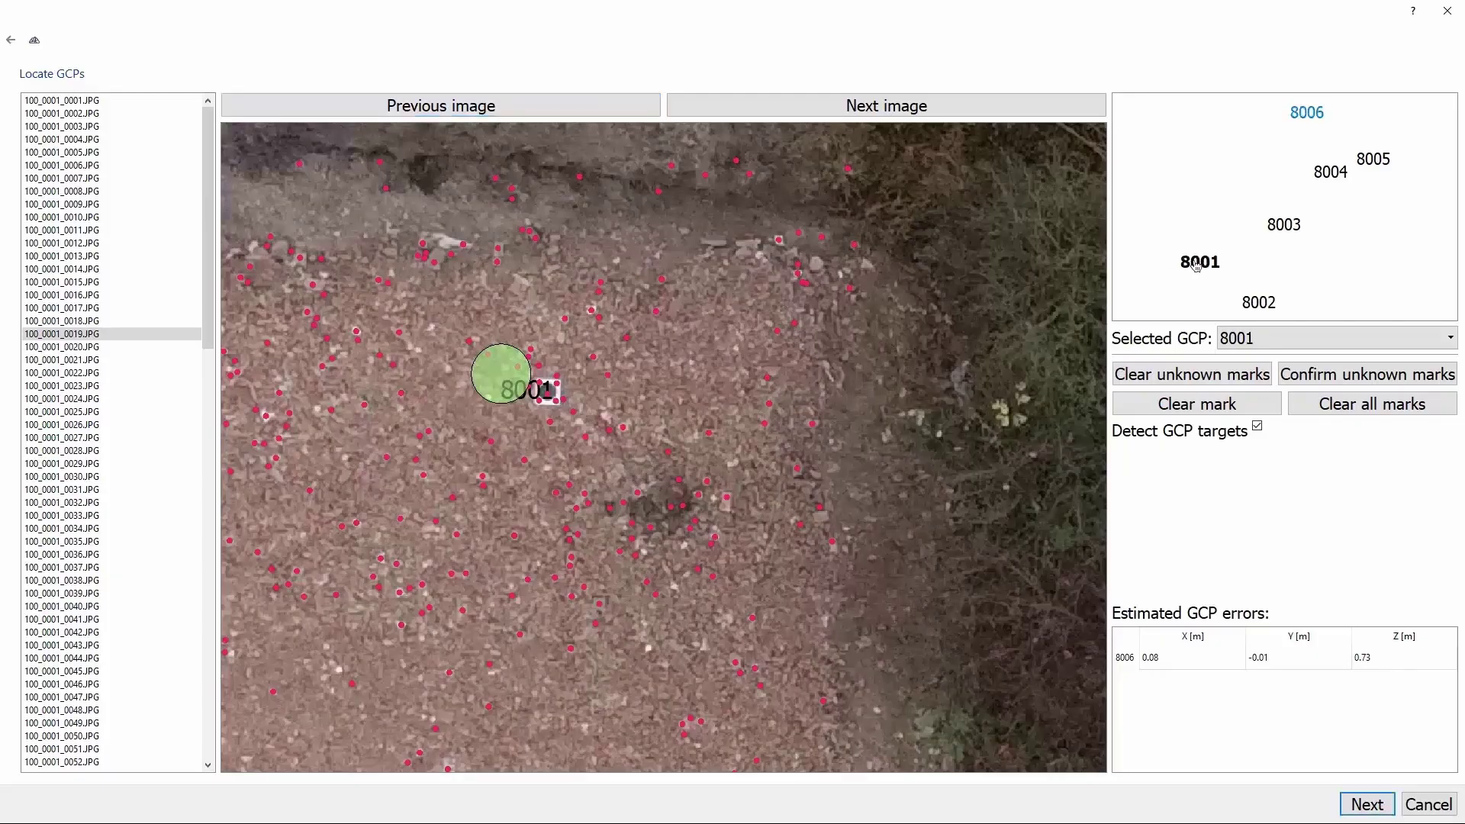
click(547, 394)
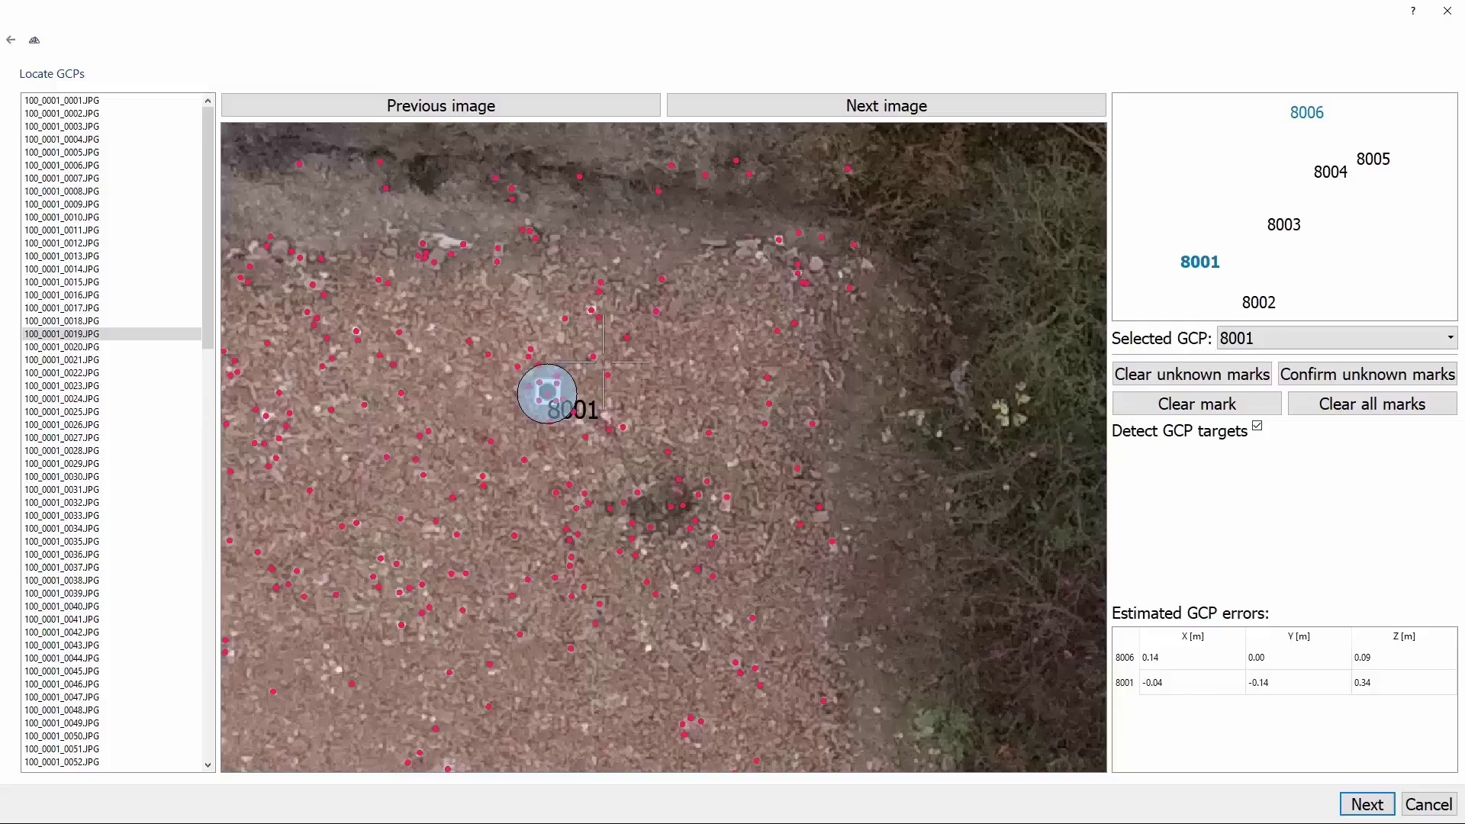
click(884, 108)
click(883, 108)
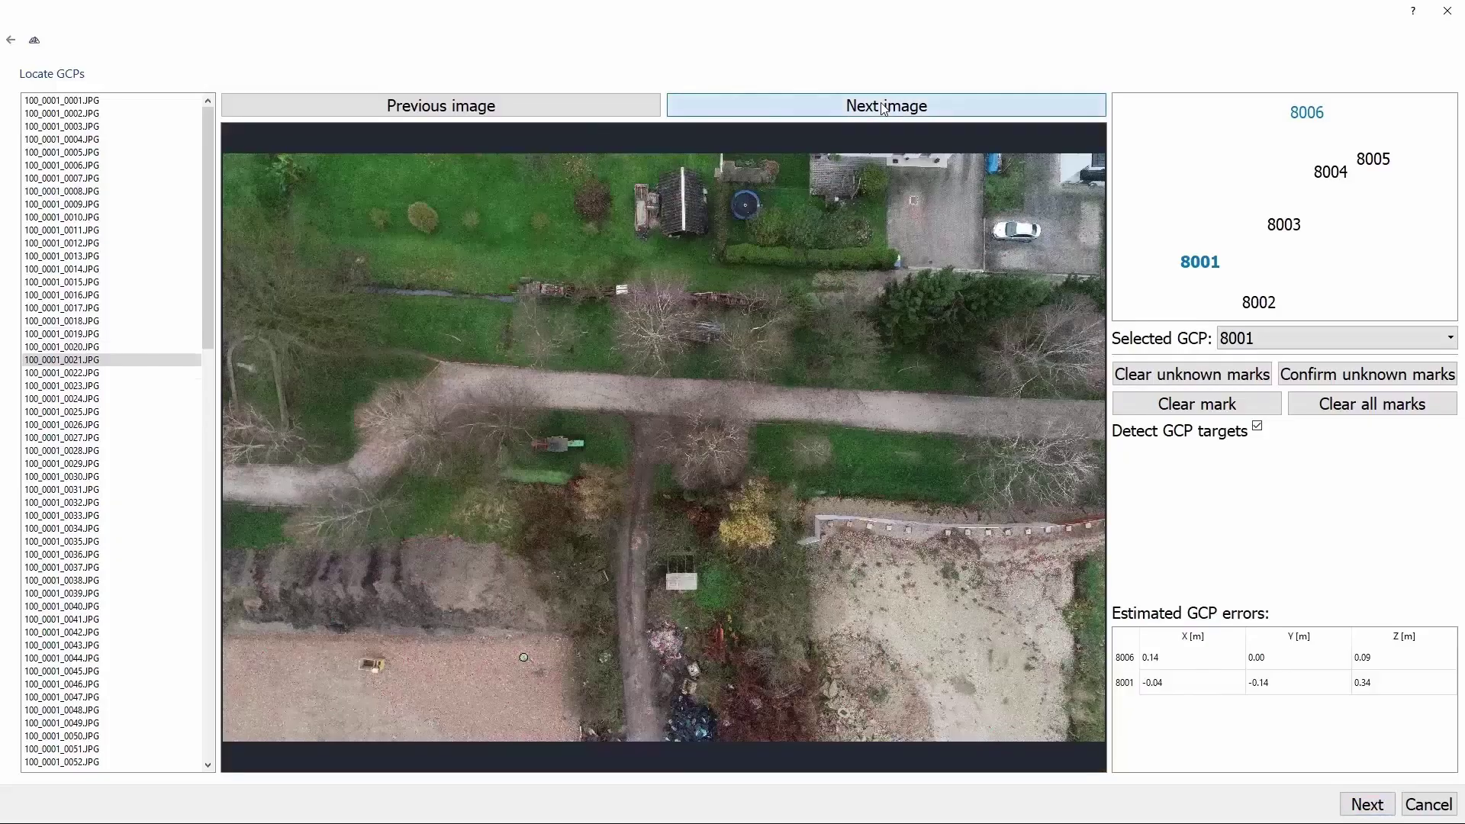
Advance through the photos to 100_0001_0035.JPG in search of the next target.
click(884, 107)
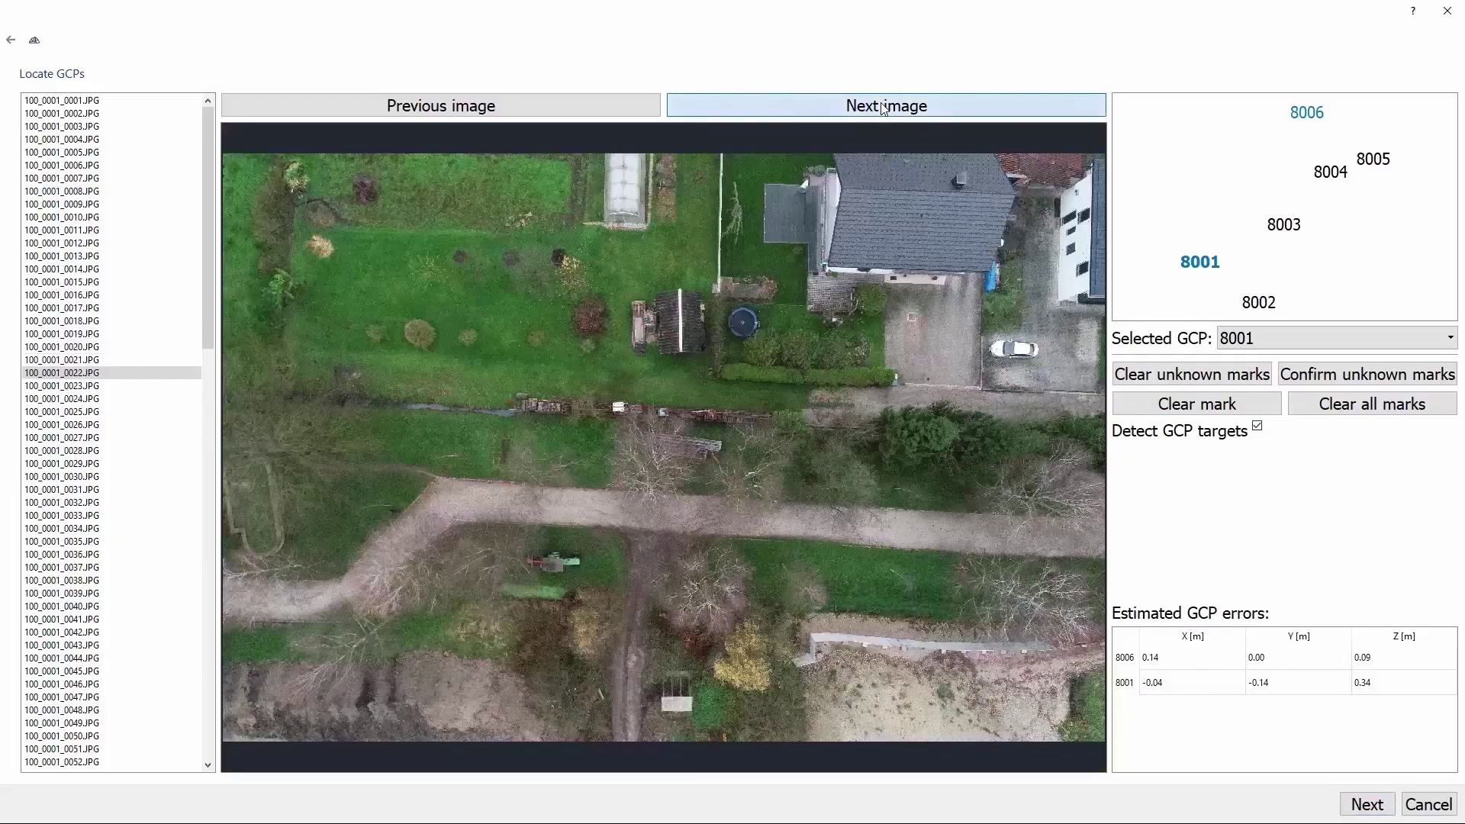
click(883, 108)
click(884, 108)
click(883, 108)
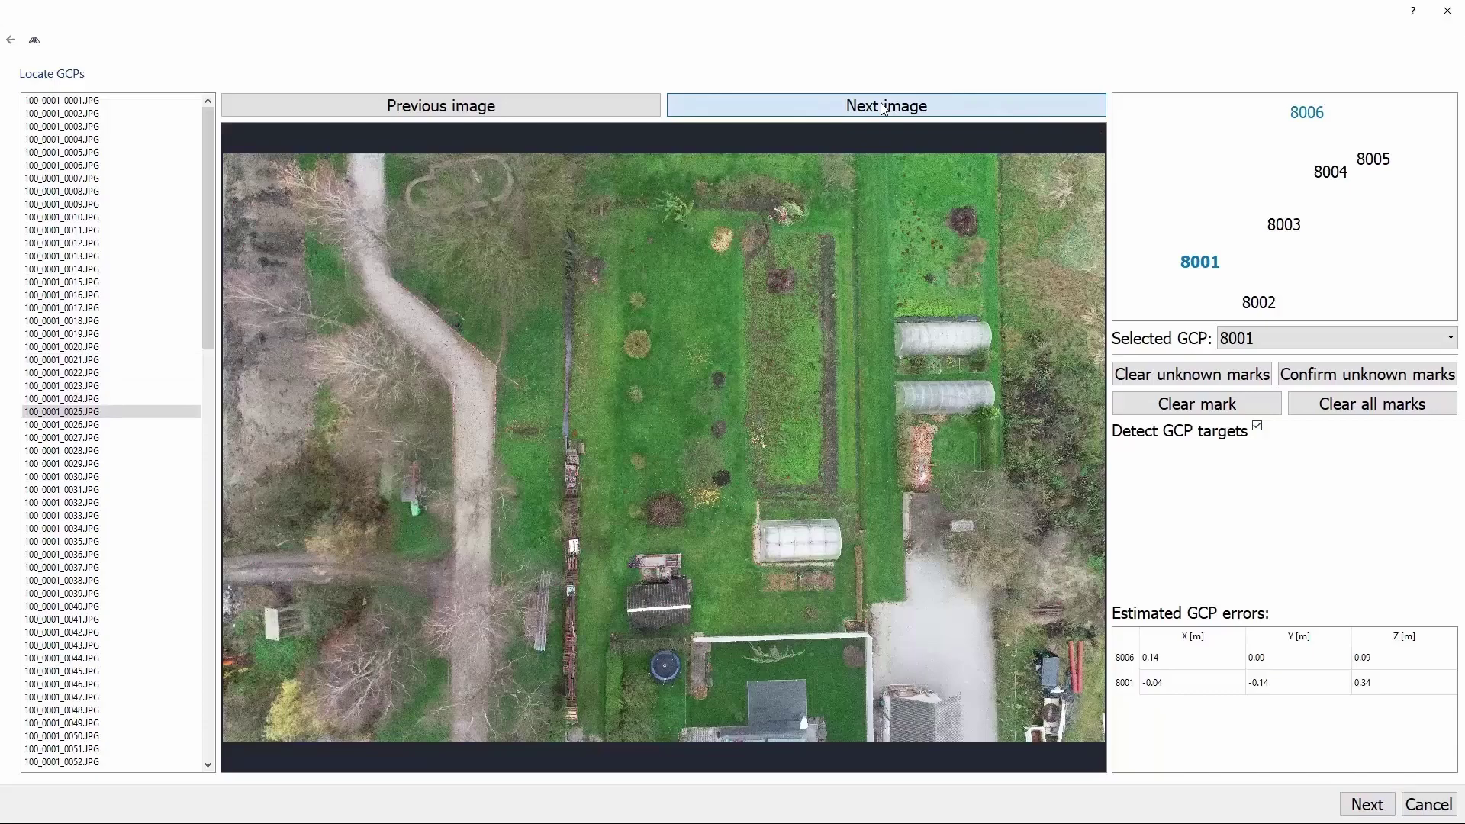
click(884, 108)
click(884, 108)
click(884, 108)
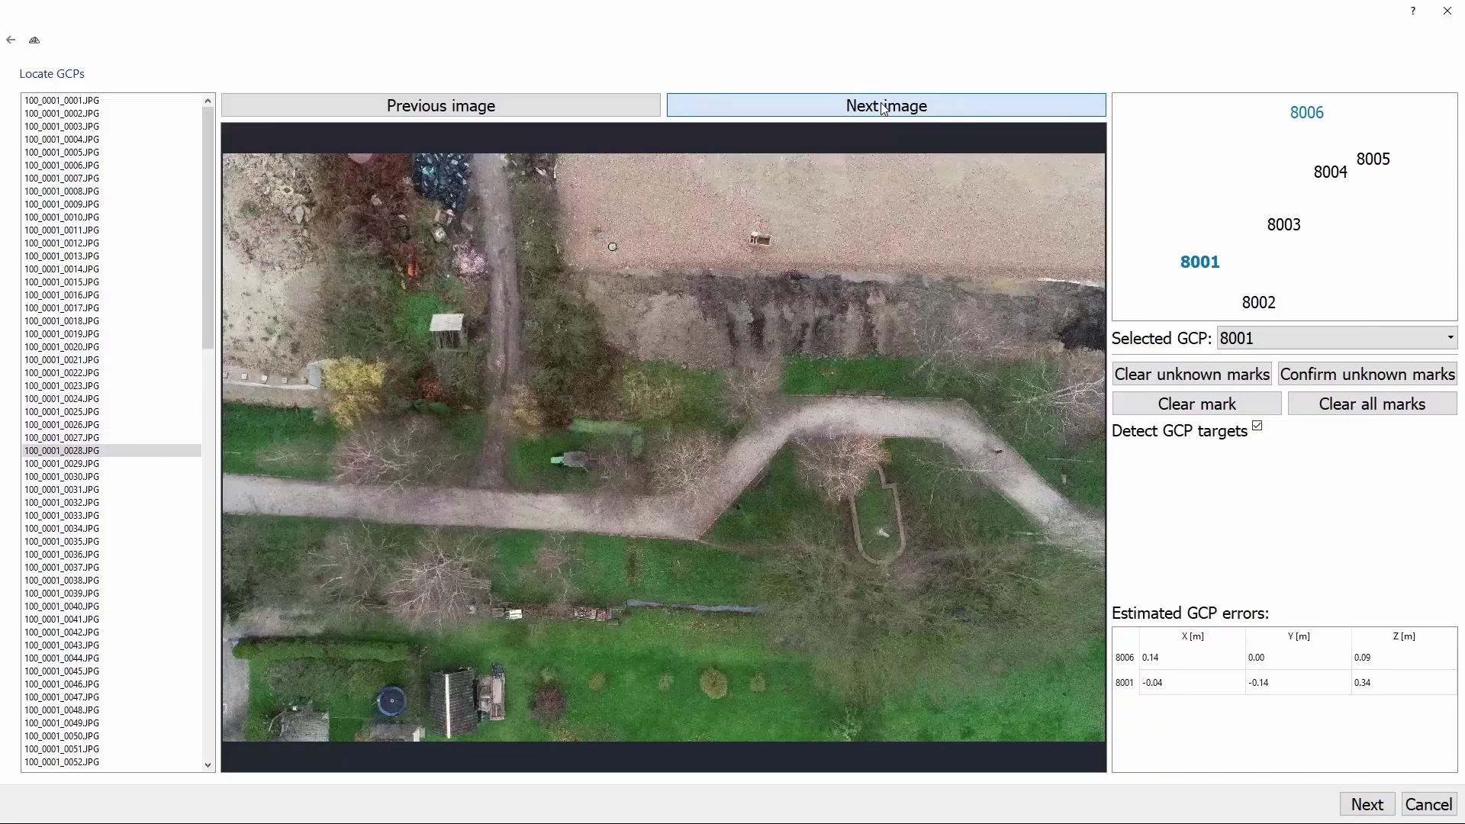
click(884, 107)
click(884, 108)
click(884, 107)
click(883, 107)
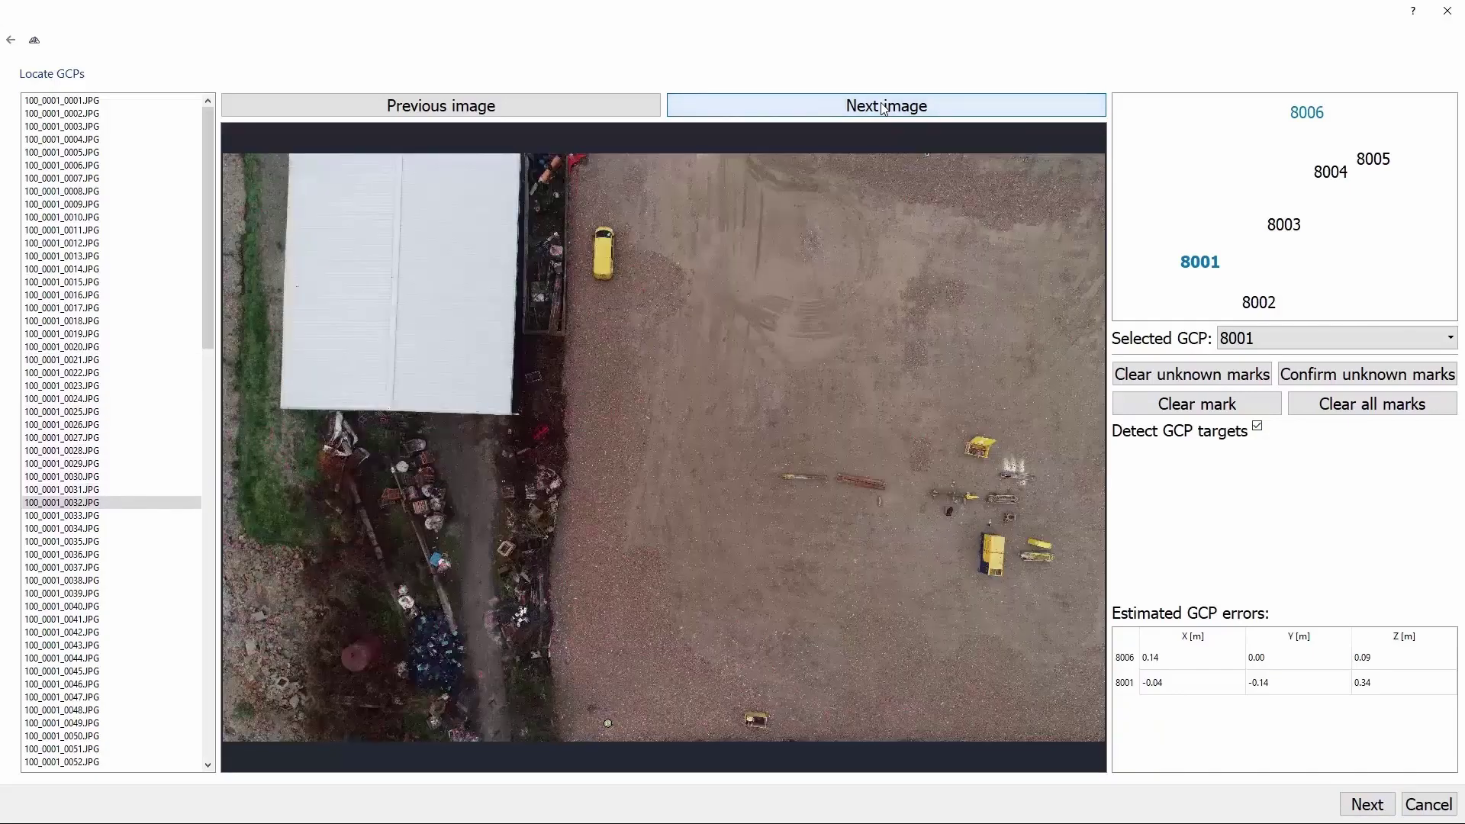
click(884, 108)
click(884, 108)
click(884, 107)
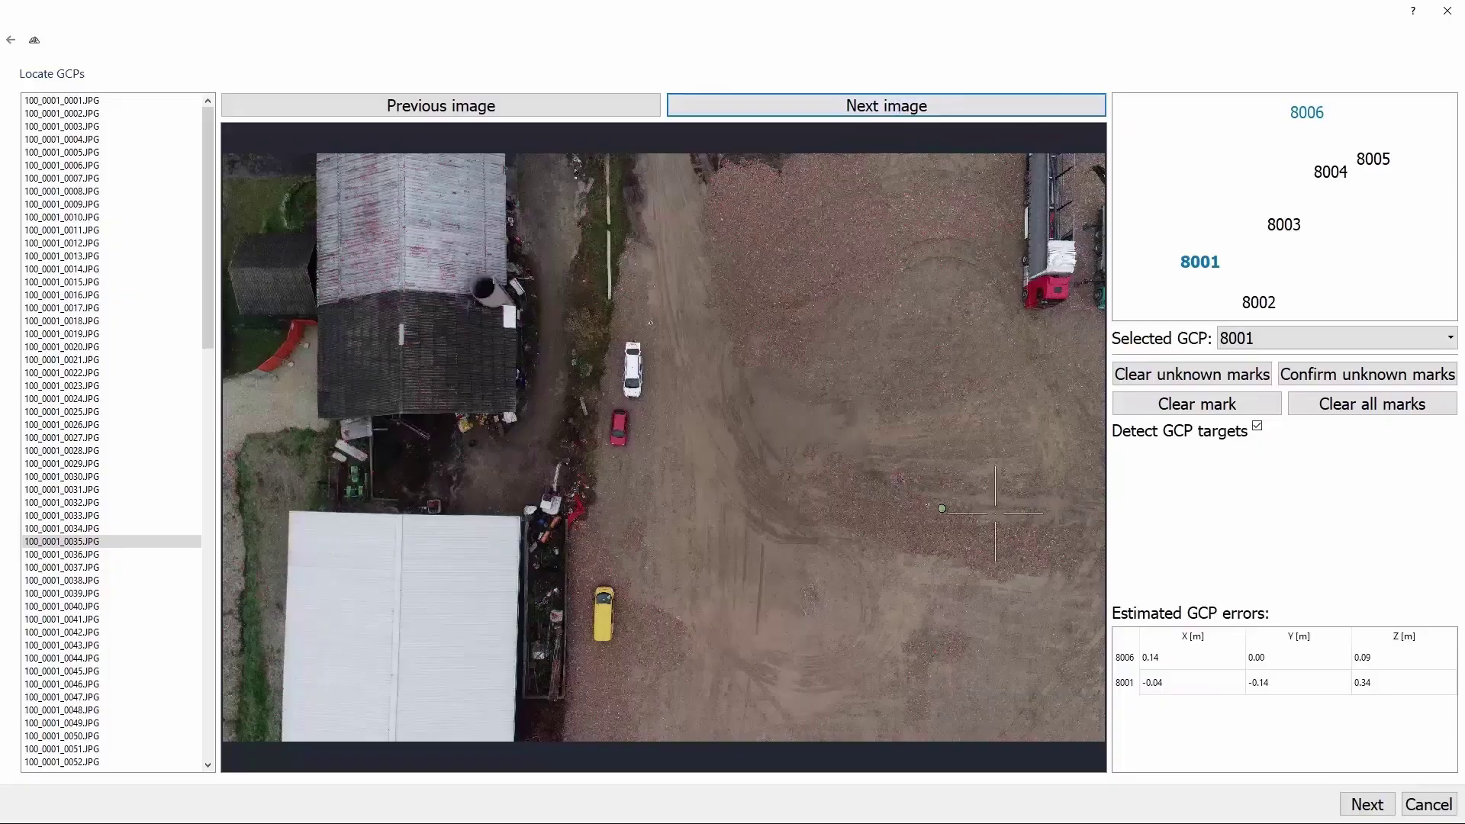
Pin point 8003 on the white target in photo 100_0001_0035.JPG.
scroll(956, 525, up, 5)
scroll(955, 524, up, 3)
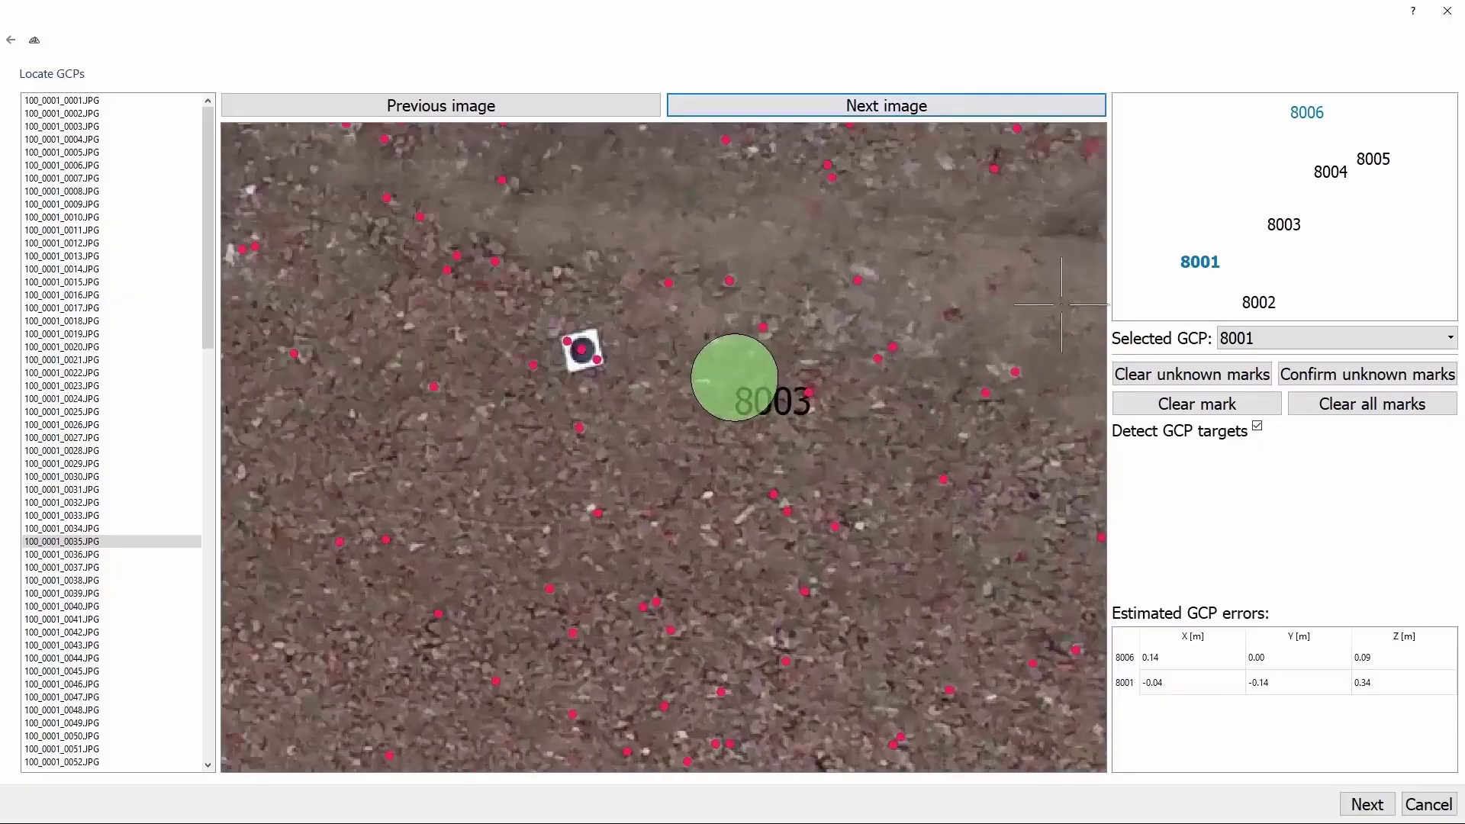
click(1297, 224)
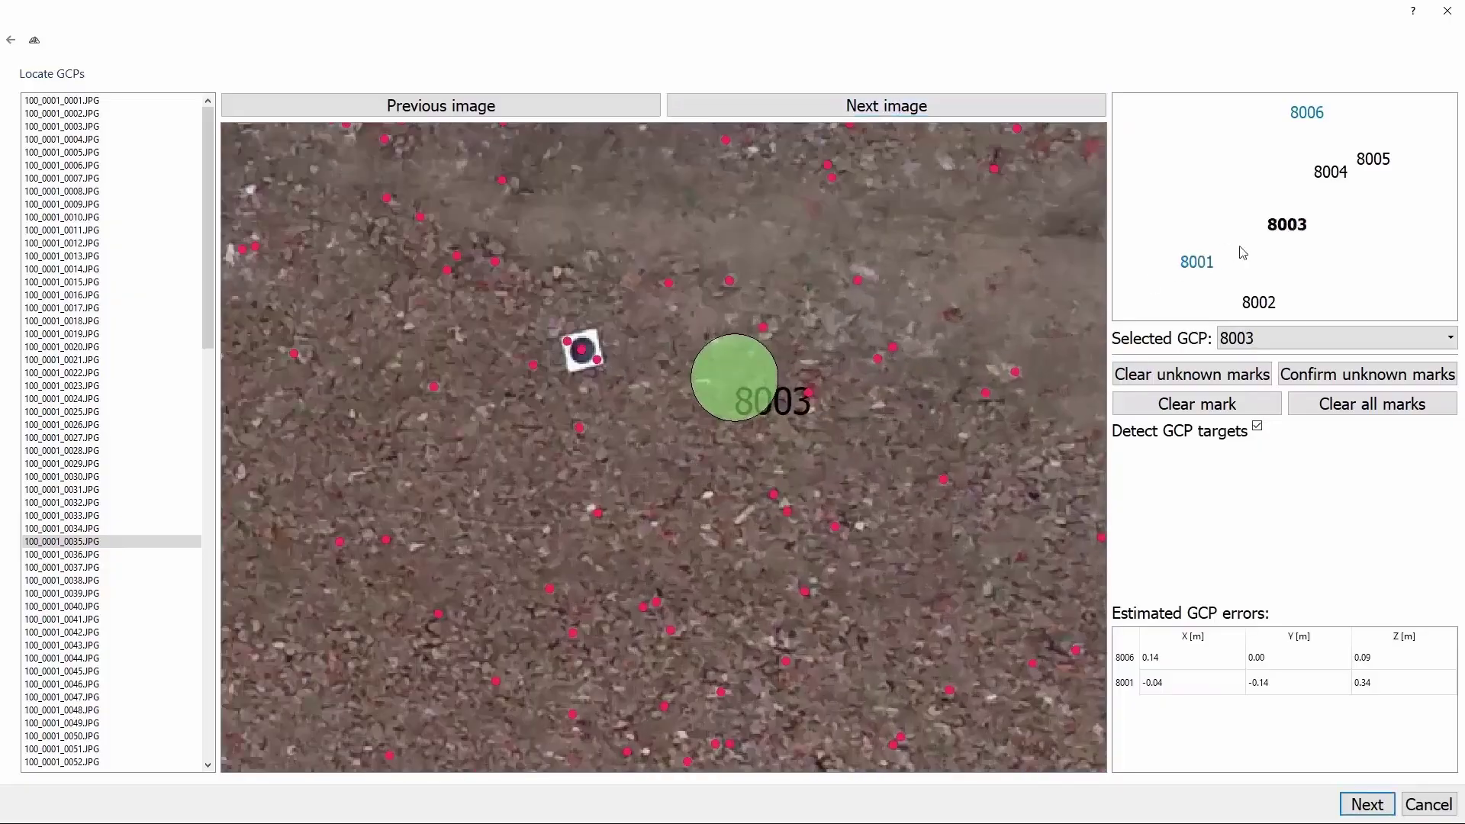
click(582, 349)
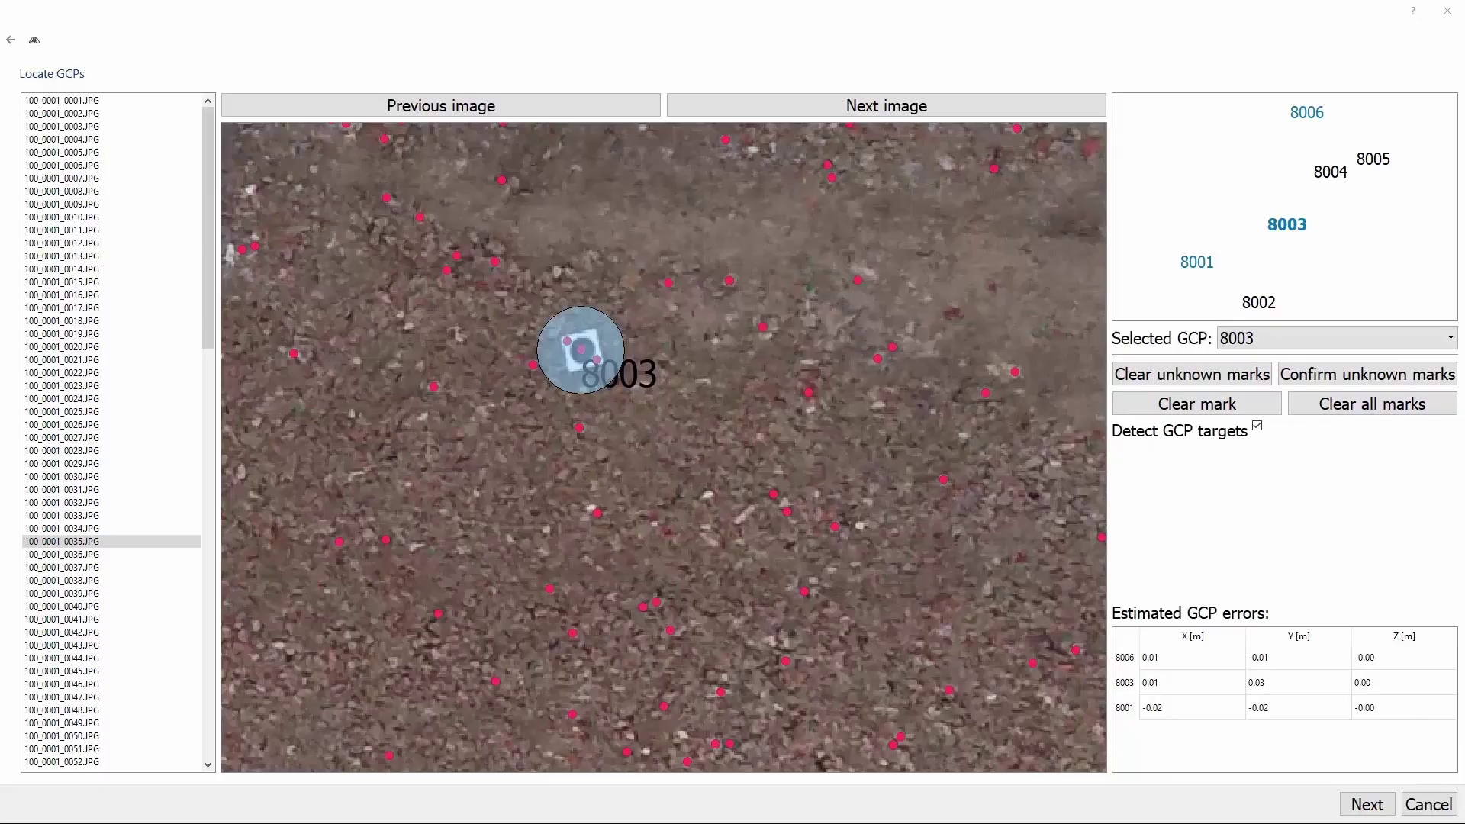
Advance to photo 100_0001_0039.JPG and zoom in on the 8004 marker.
click(915, 109)
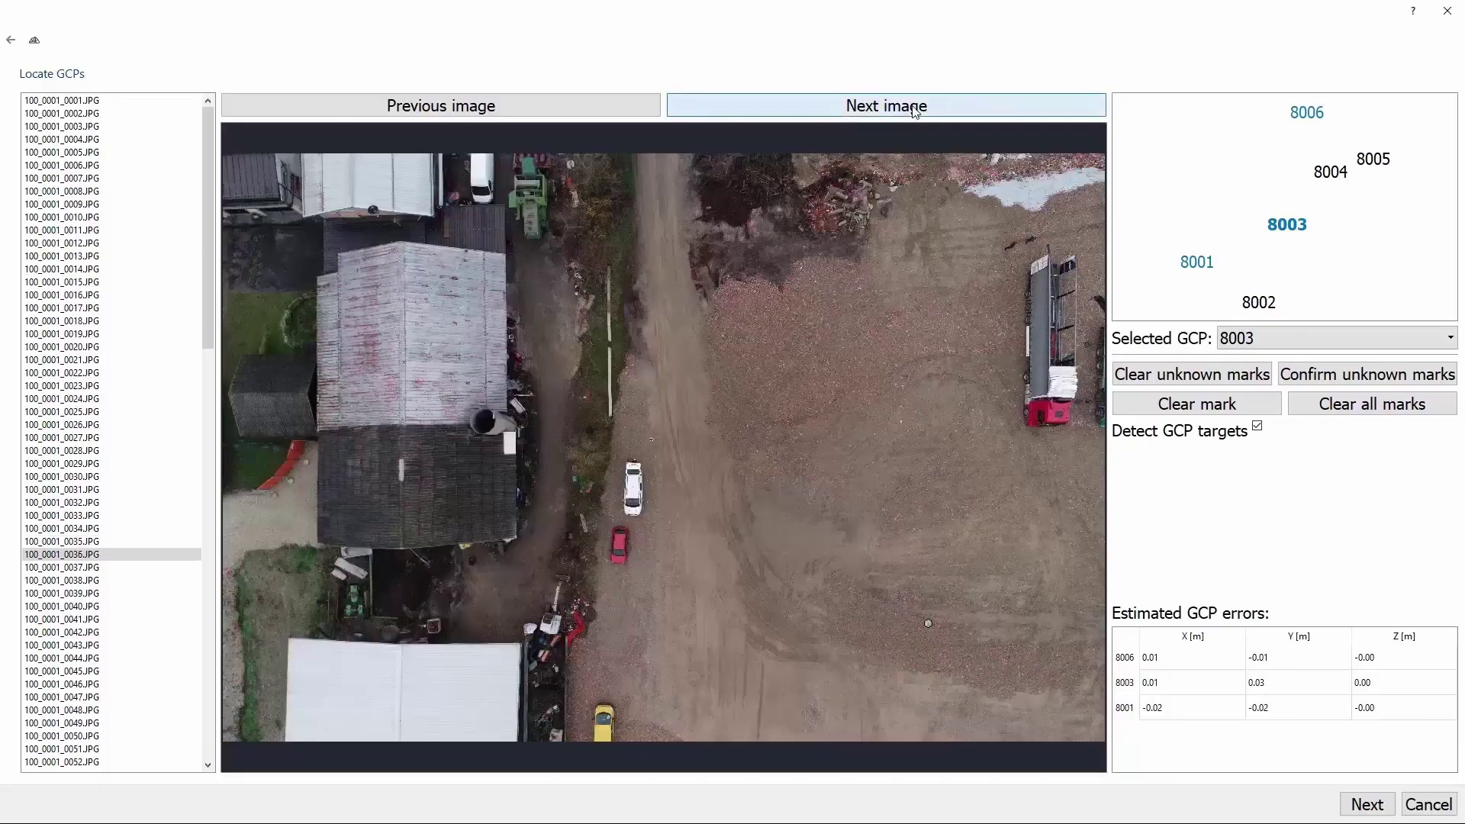
click(914, 109)
click(915, 109)
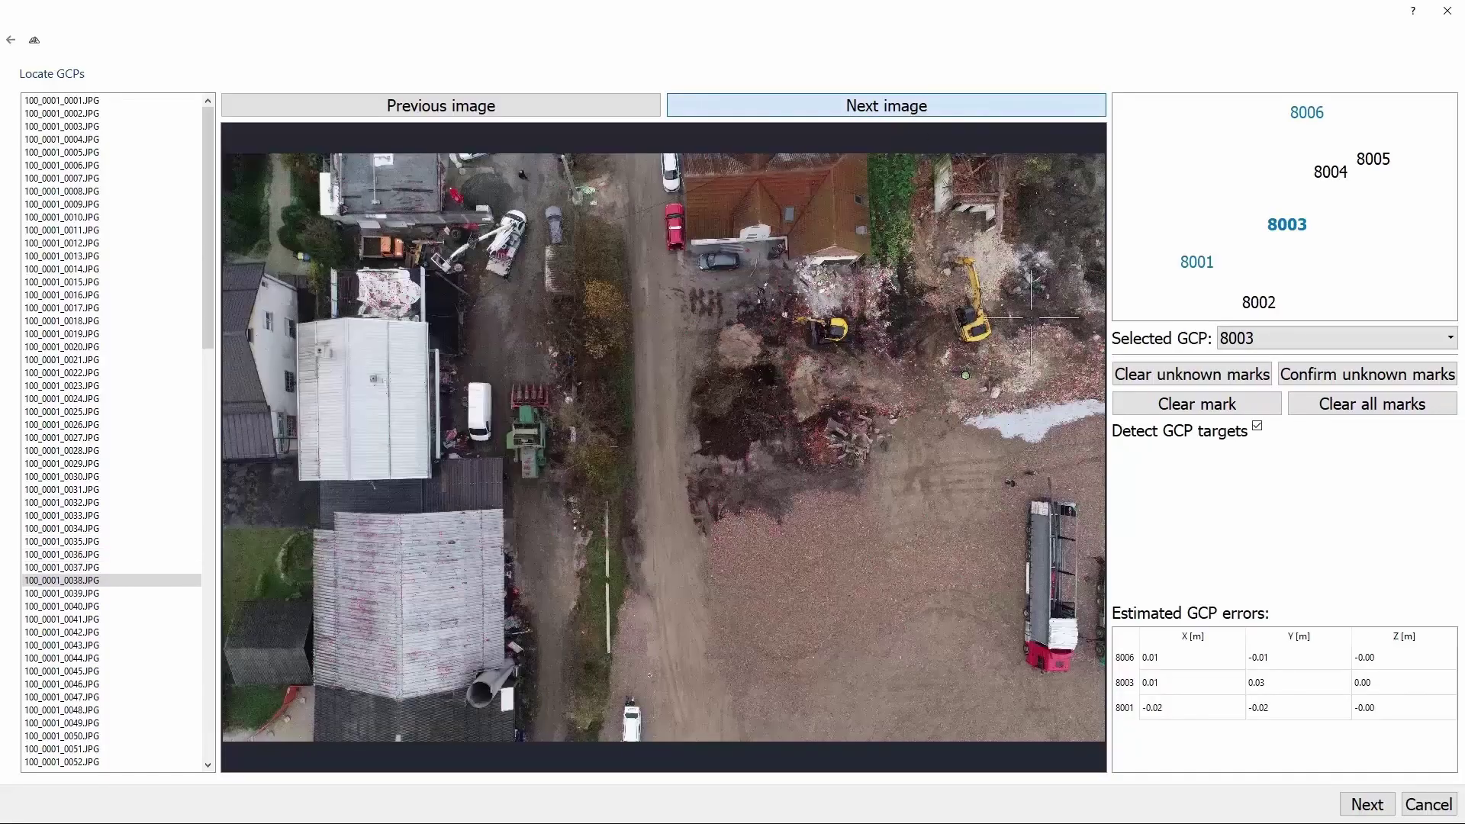
click(915, 109)
scroll(975, 502, up, 5)
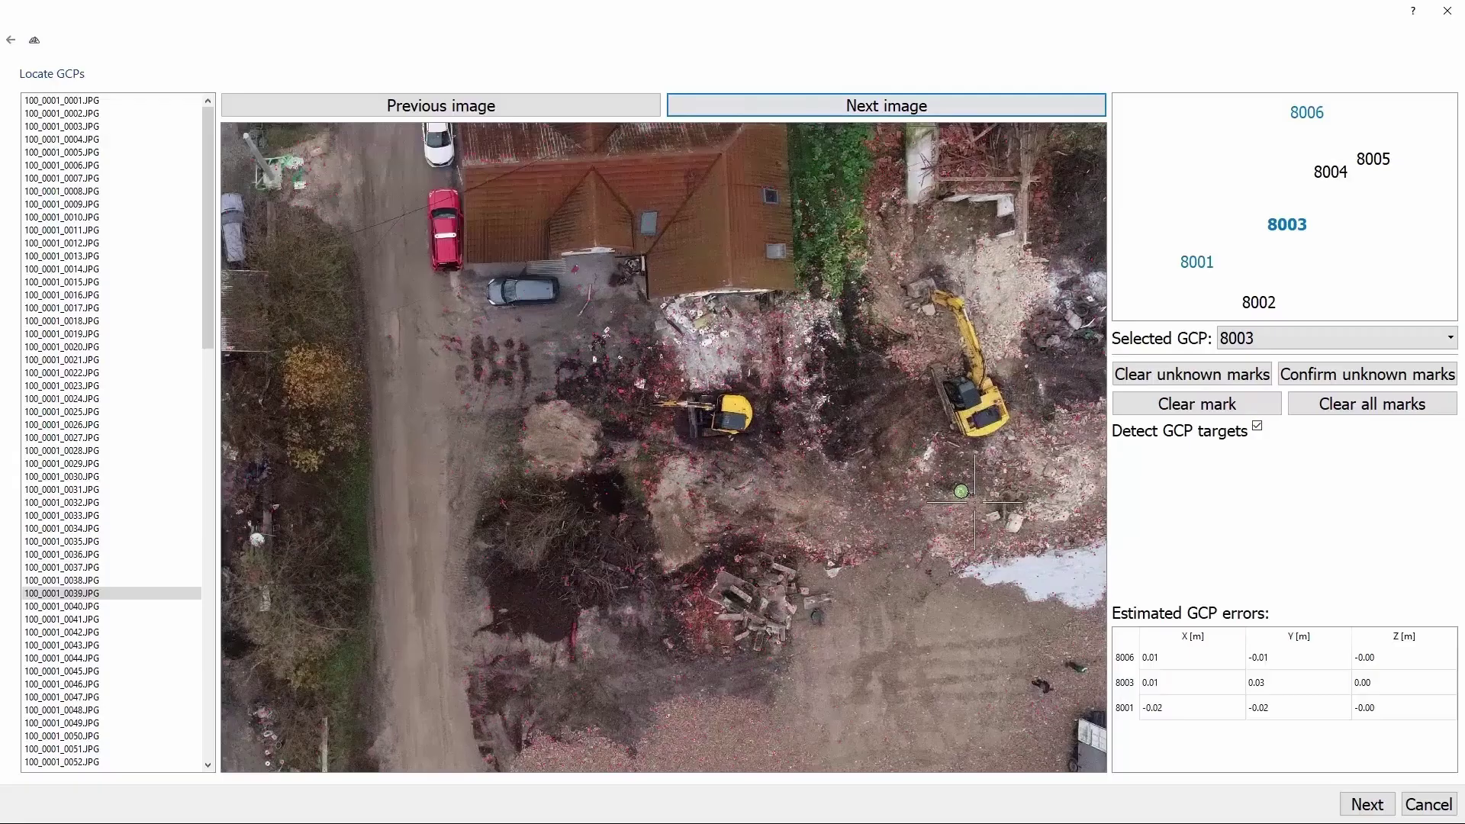
scroll(975, 502, up, 6)
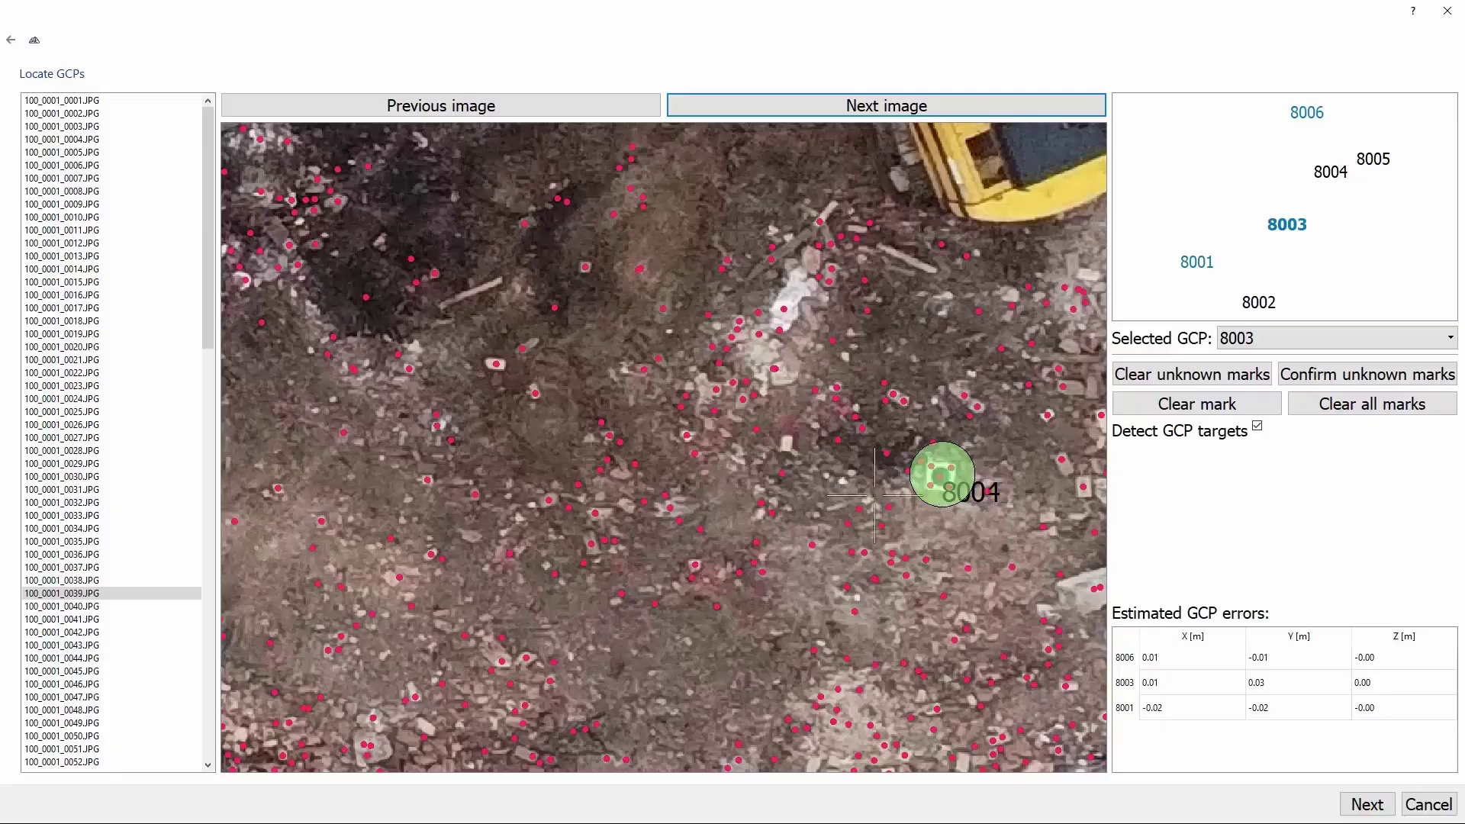
Check photos 100_0001_0052.JPG and 100_0001_0056.JPG, then proceed to the detection overview.
scroll(177, 535, down, 6)
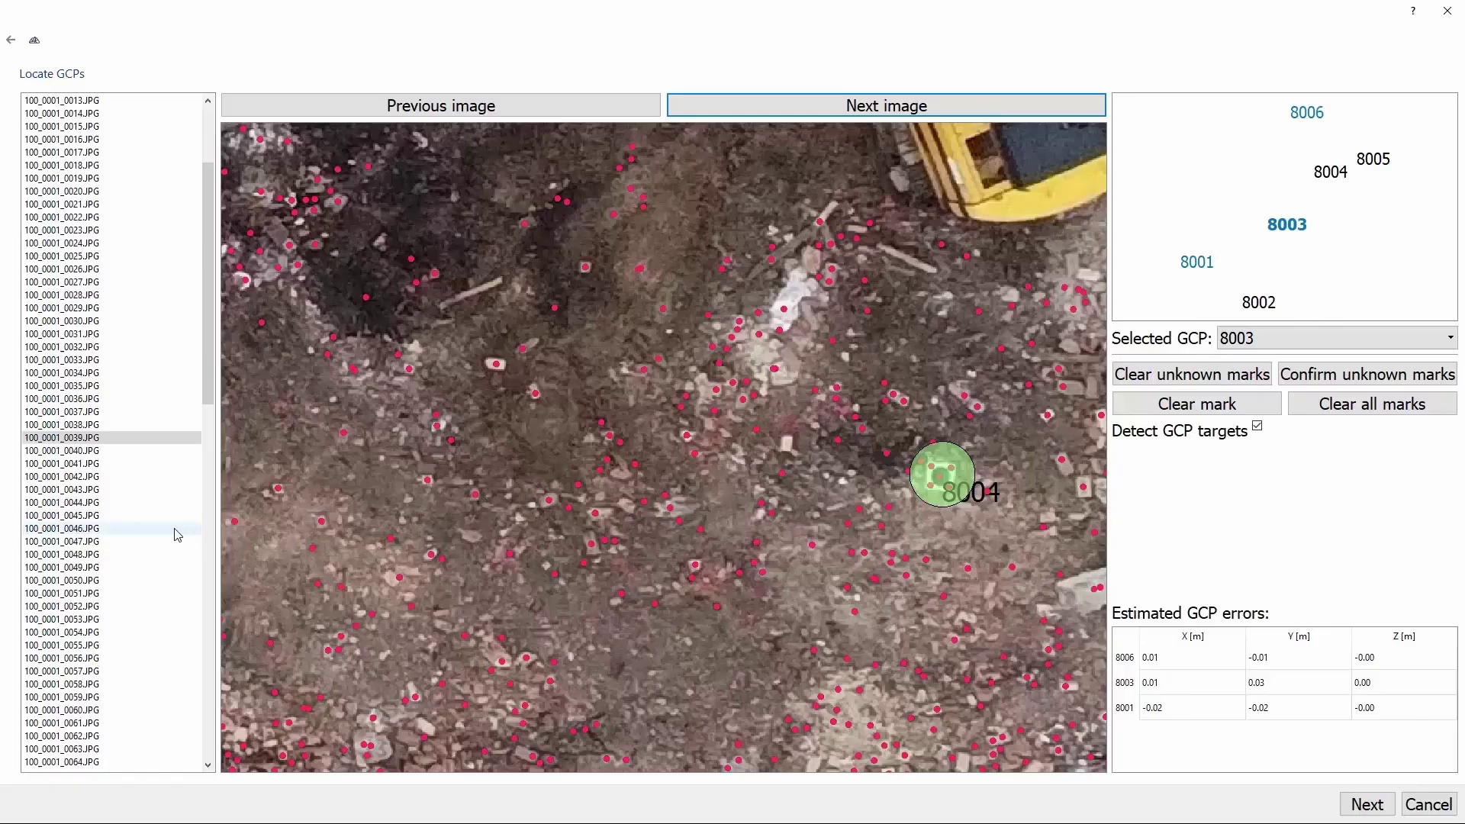
click(167, 530)
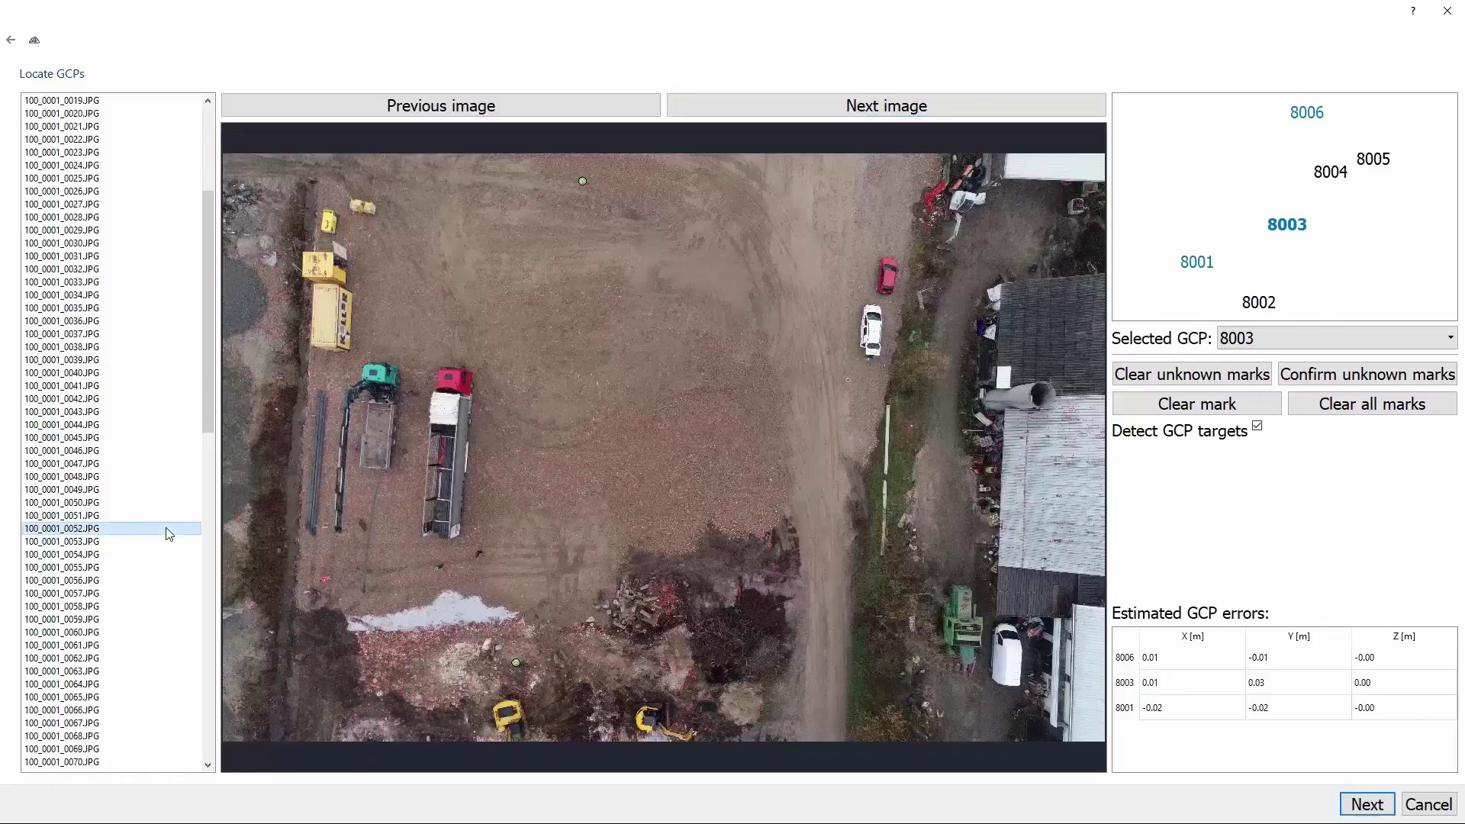
click(163, 582)
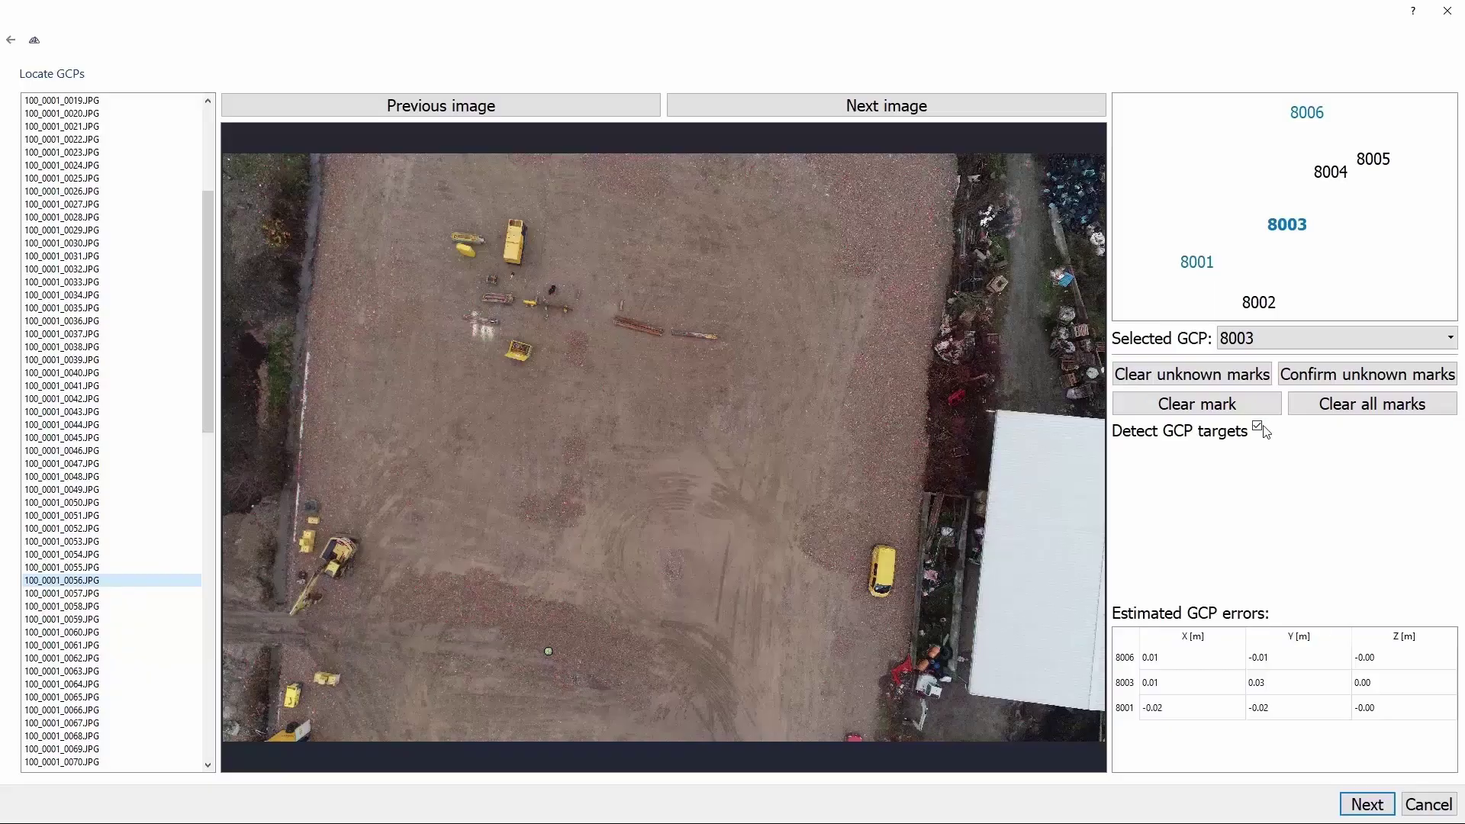
click(1352, 813)
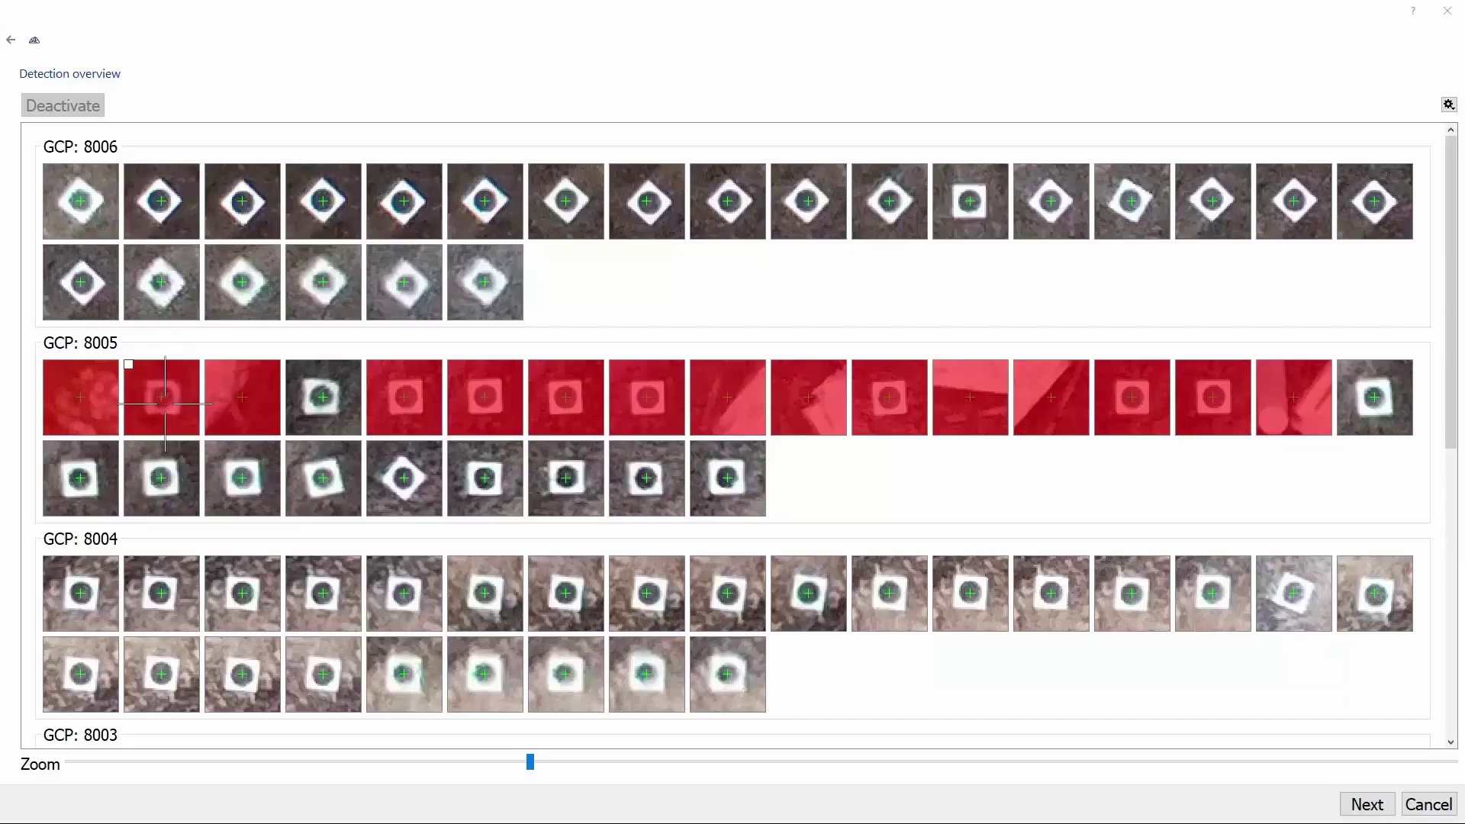
Reactivate the first three red GCP 8005 thumbnails in the Detection overview.
click(168, 398)
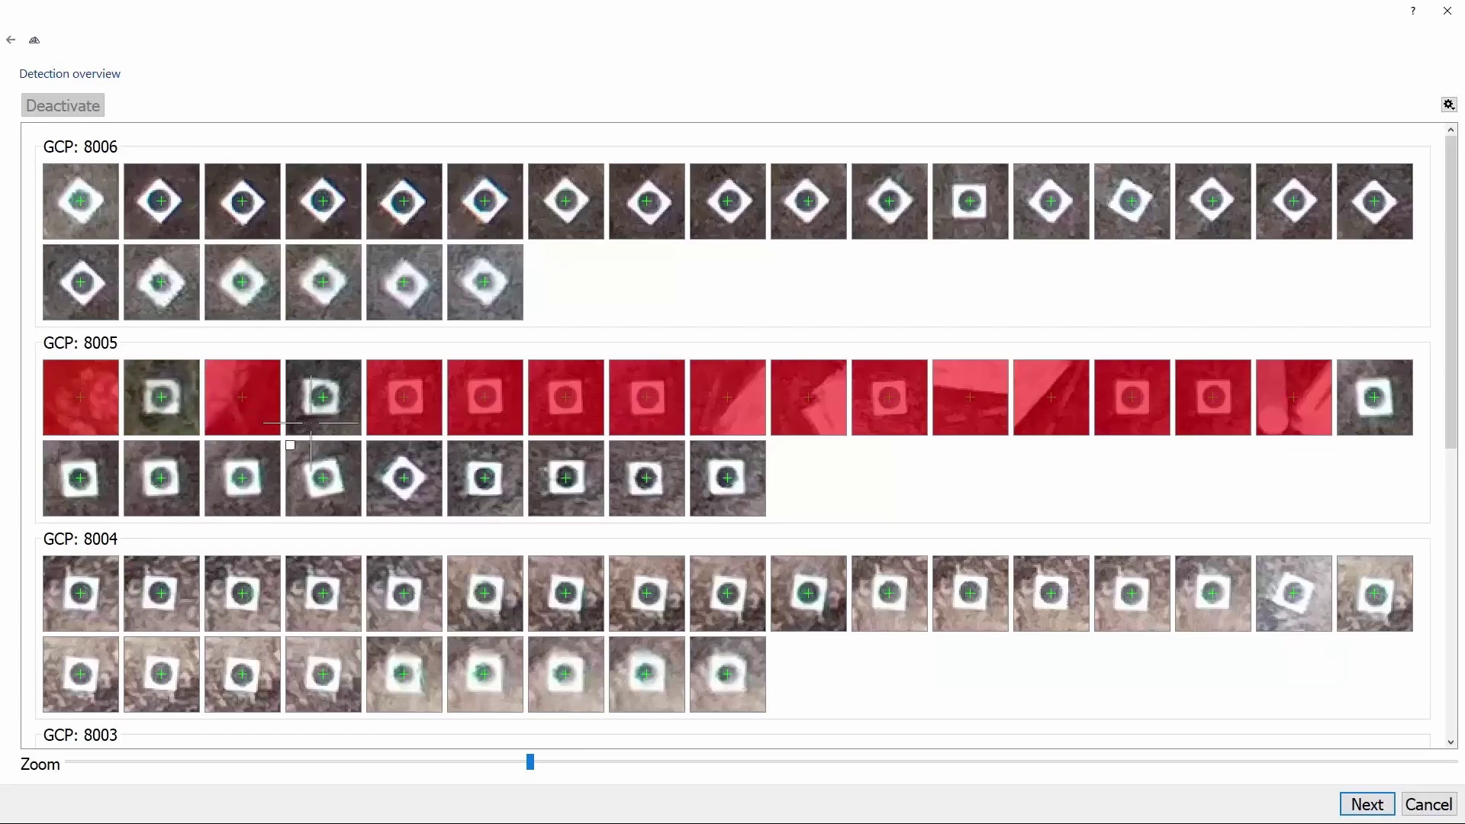
click(252, 408)
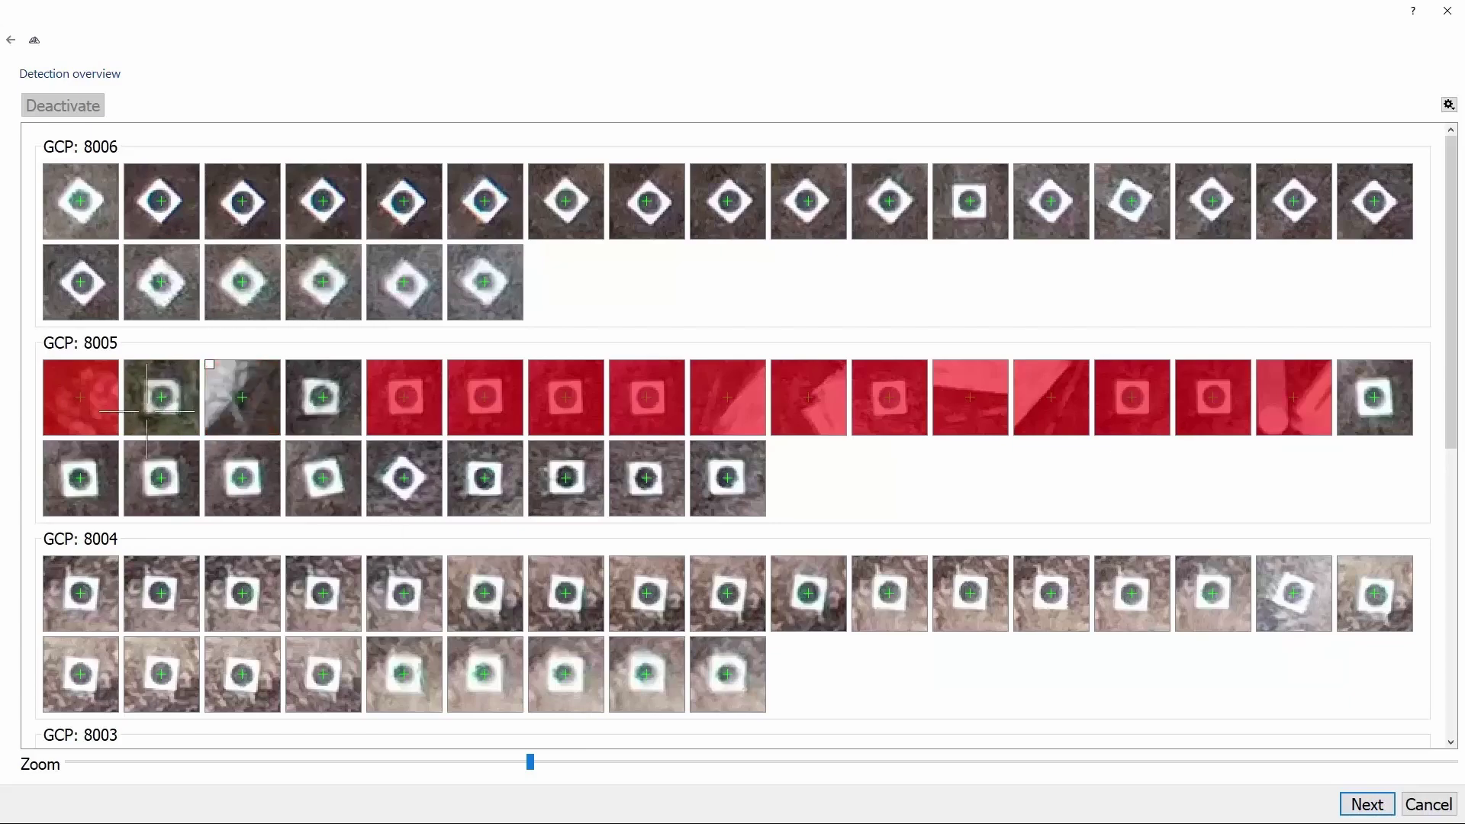
click(74, 406)
With thumbnails zoomed out, deactivate 8005 detections 1 and 3 and activate detections 9–16.
drag(530, 762, 55, 749)
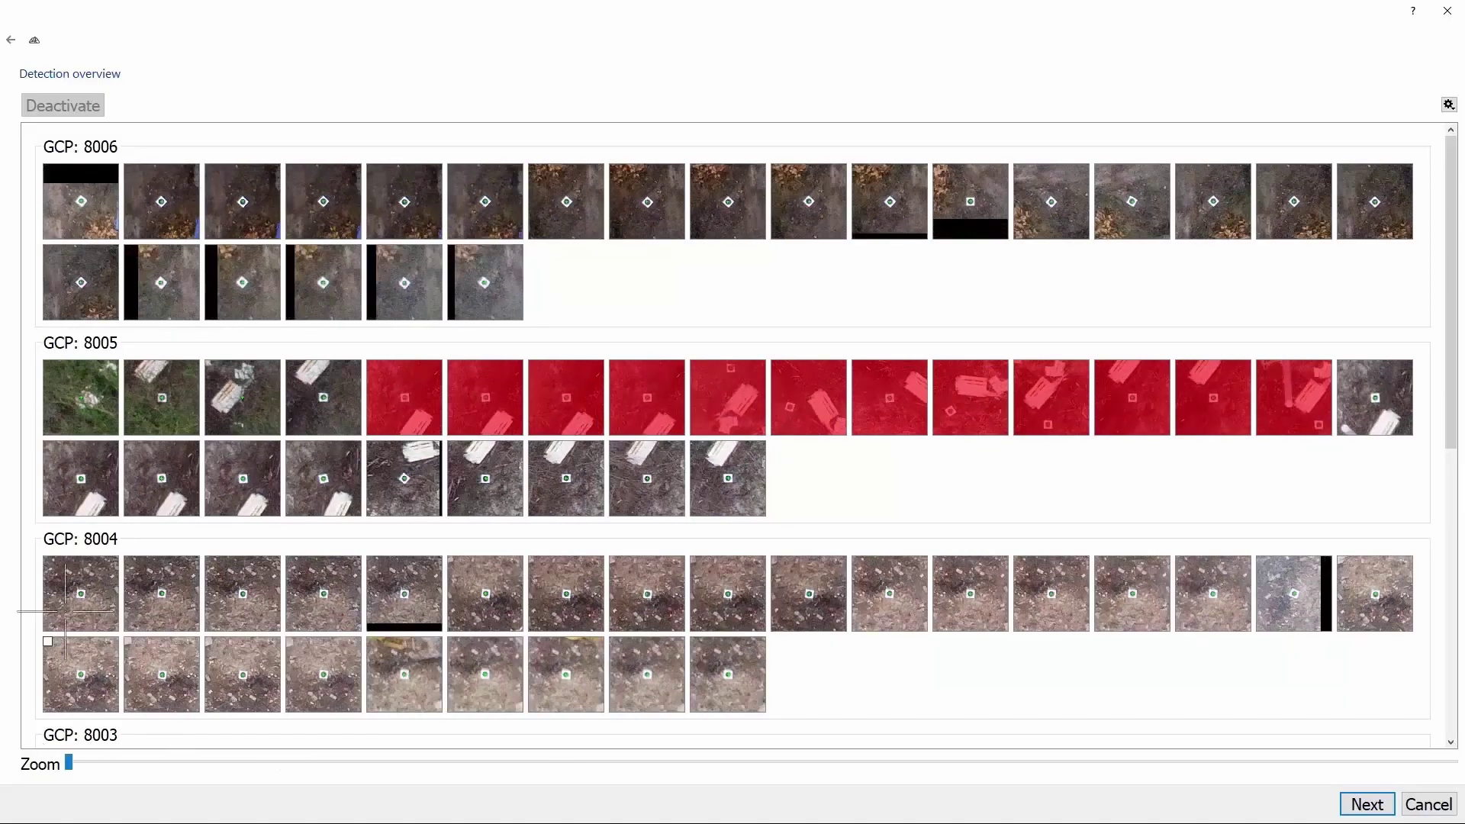
click(83, 412)
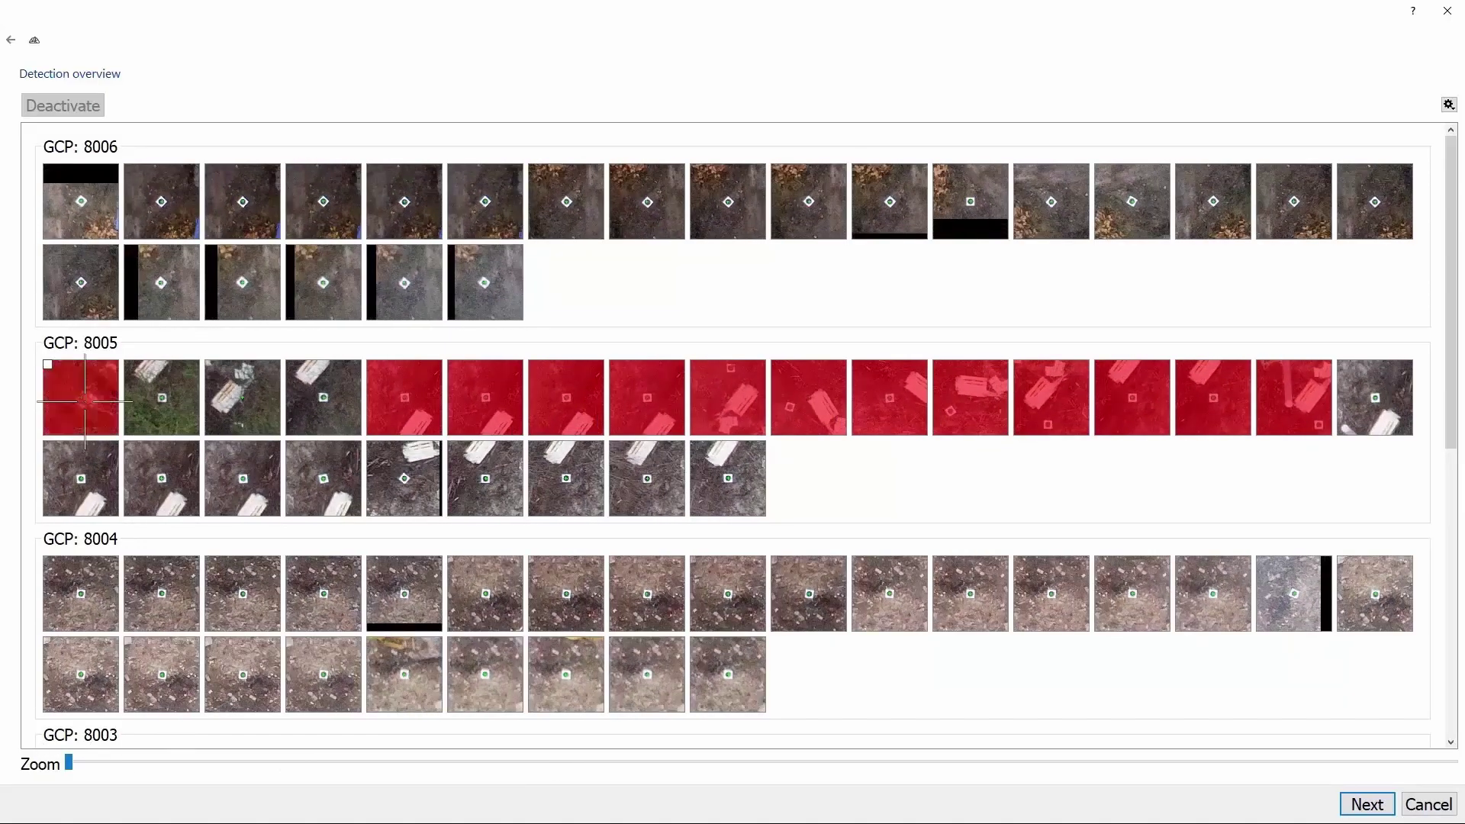
click(218, 424)
click(744, 403)
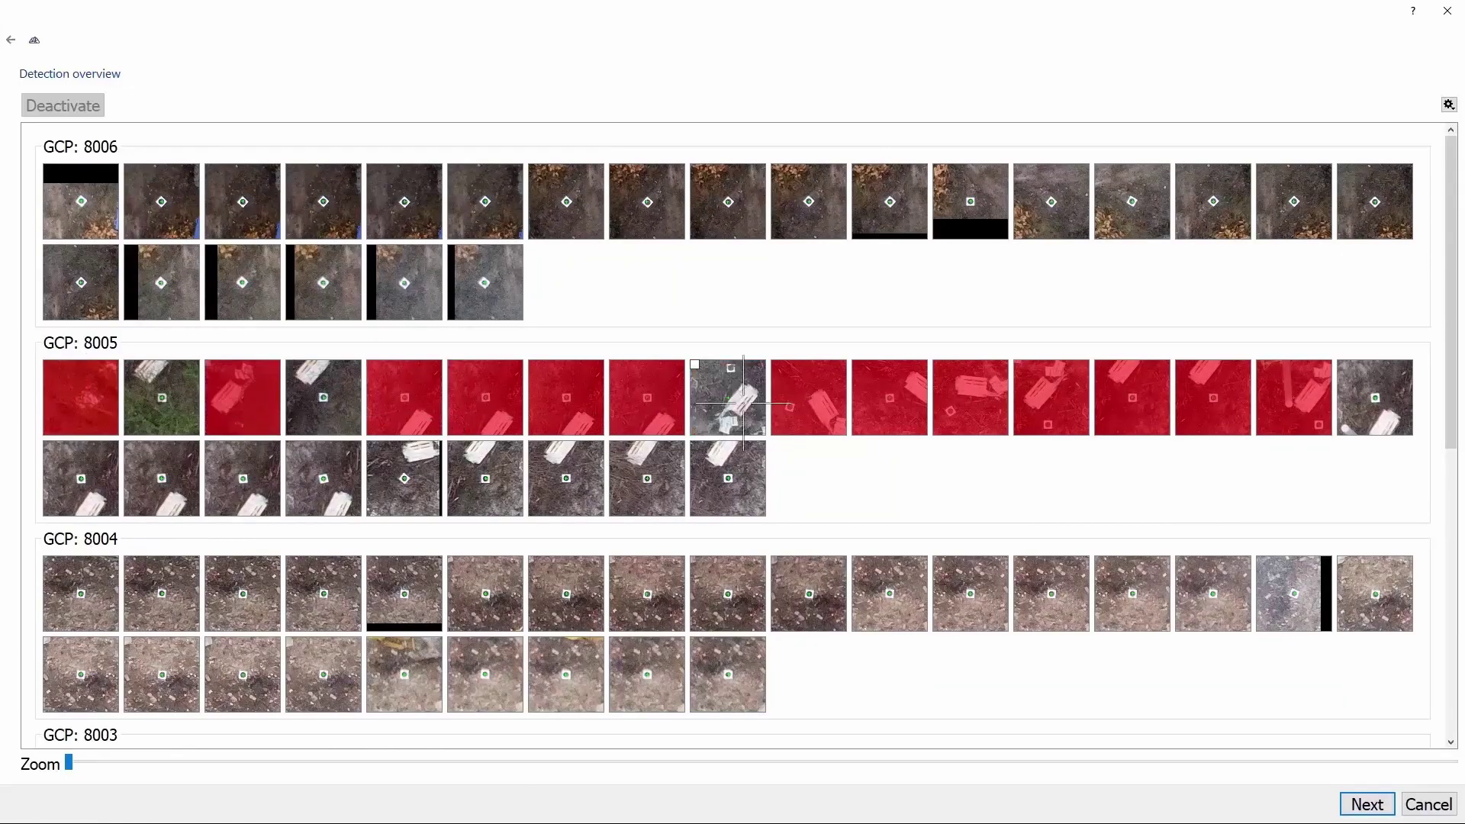
click(797, 403)
click(905, 409)
click(970, 403)
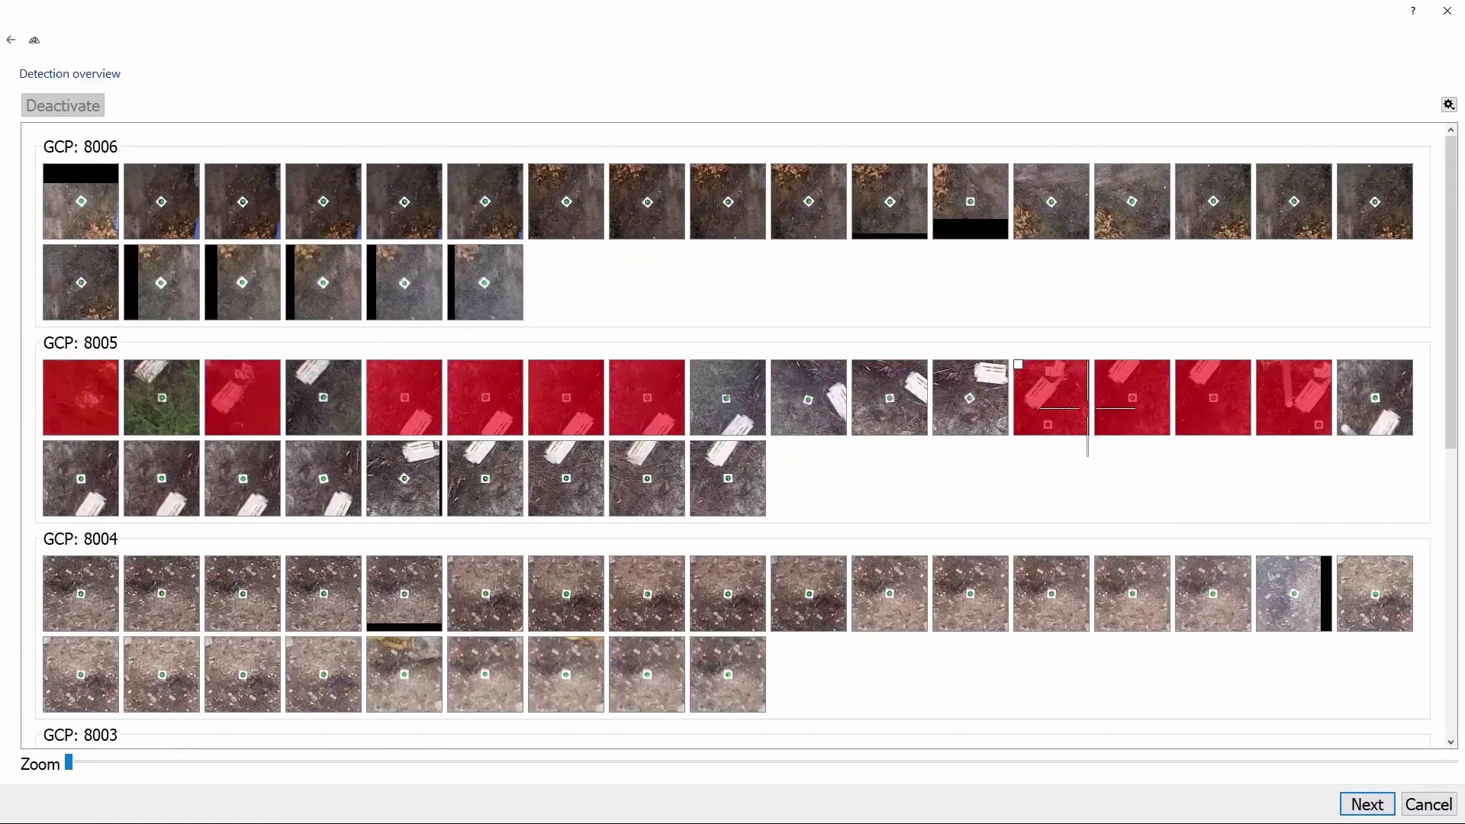
click(1051, 403)
click(1129, 403)
click(1219, 398)
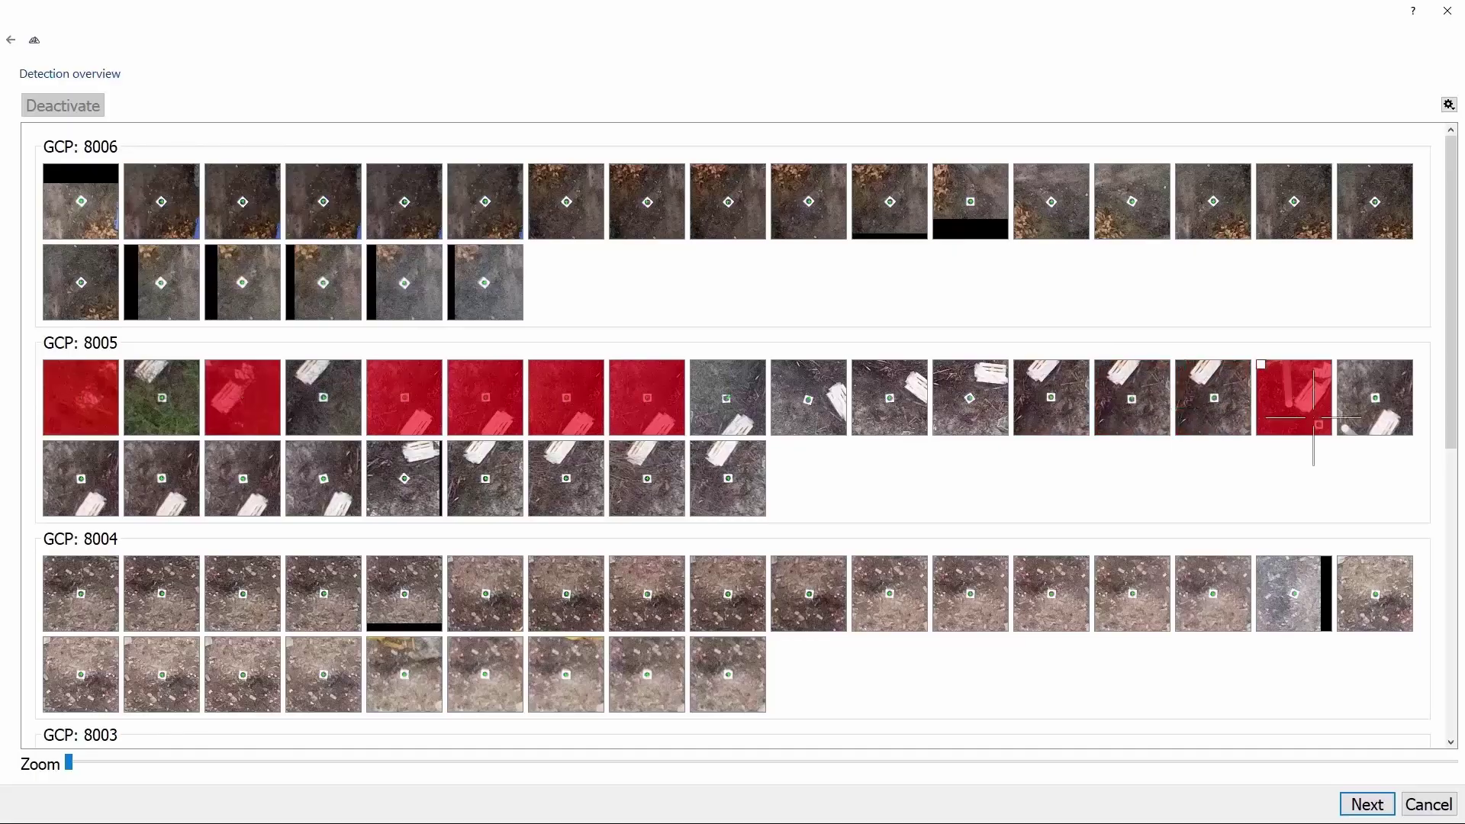
click(1290, 393)
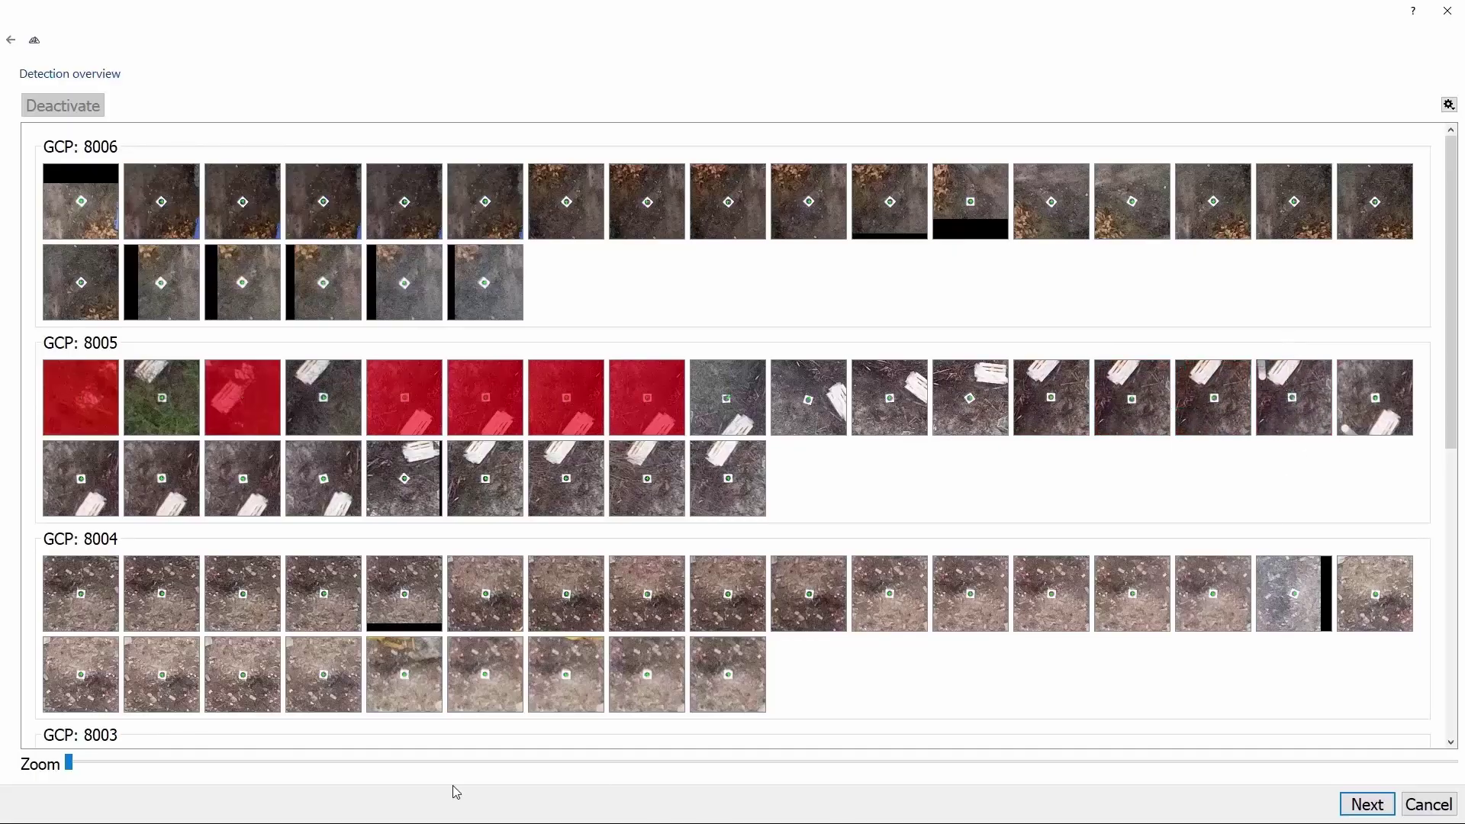
drag(71, 766, 963, 760)
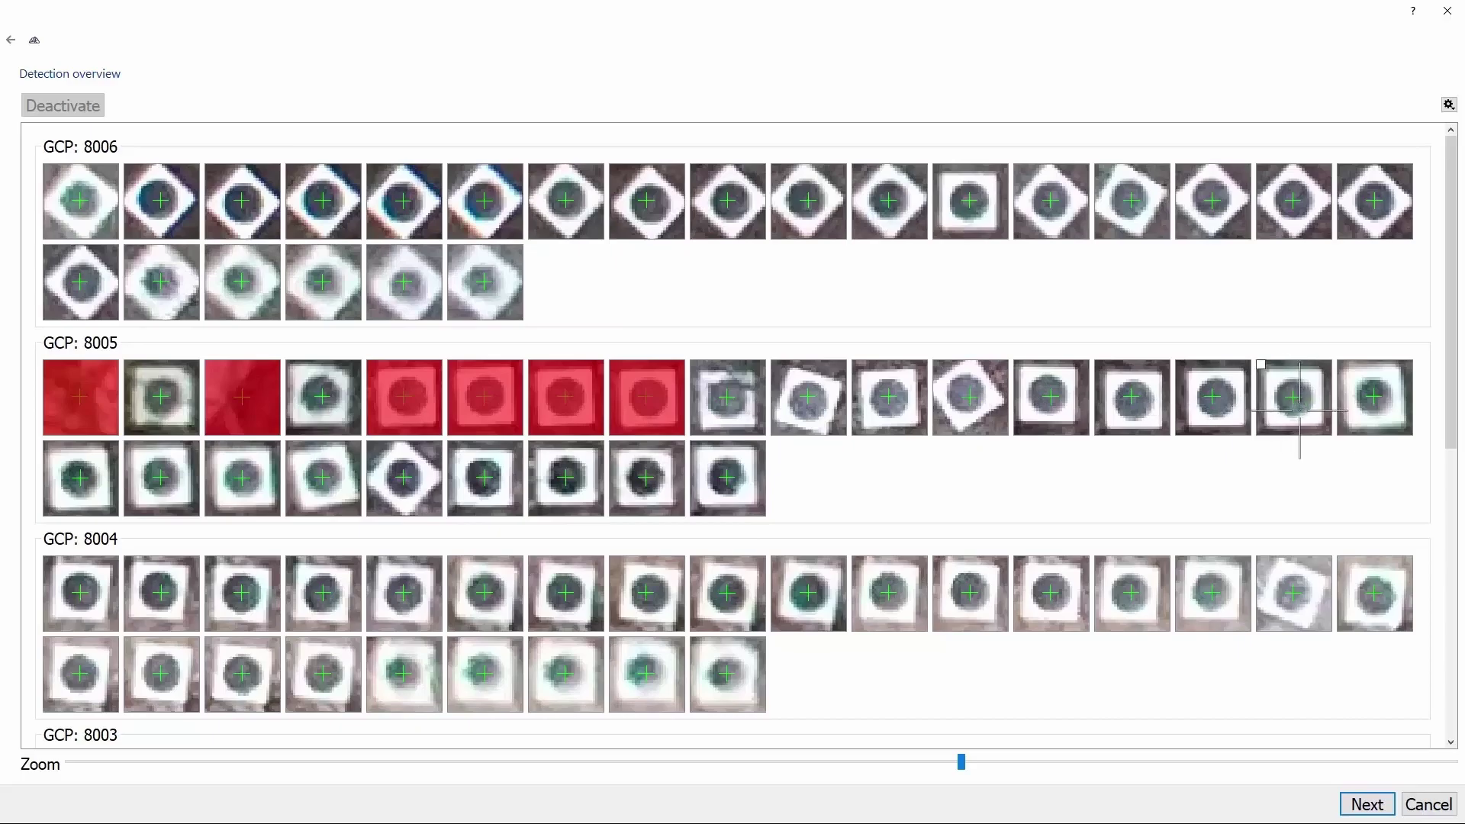
Review the detection thumbnails and accept them to see estimated errors for GCPs 8001–8006.
scroll(852, 653, down, 3)
scroll(852, 653, down, 6)
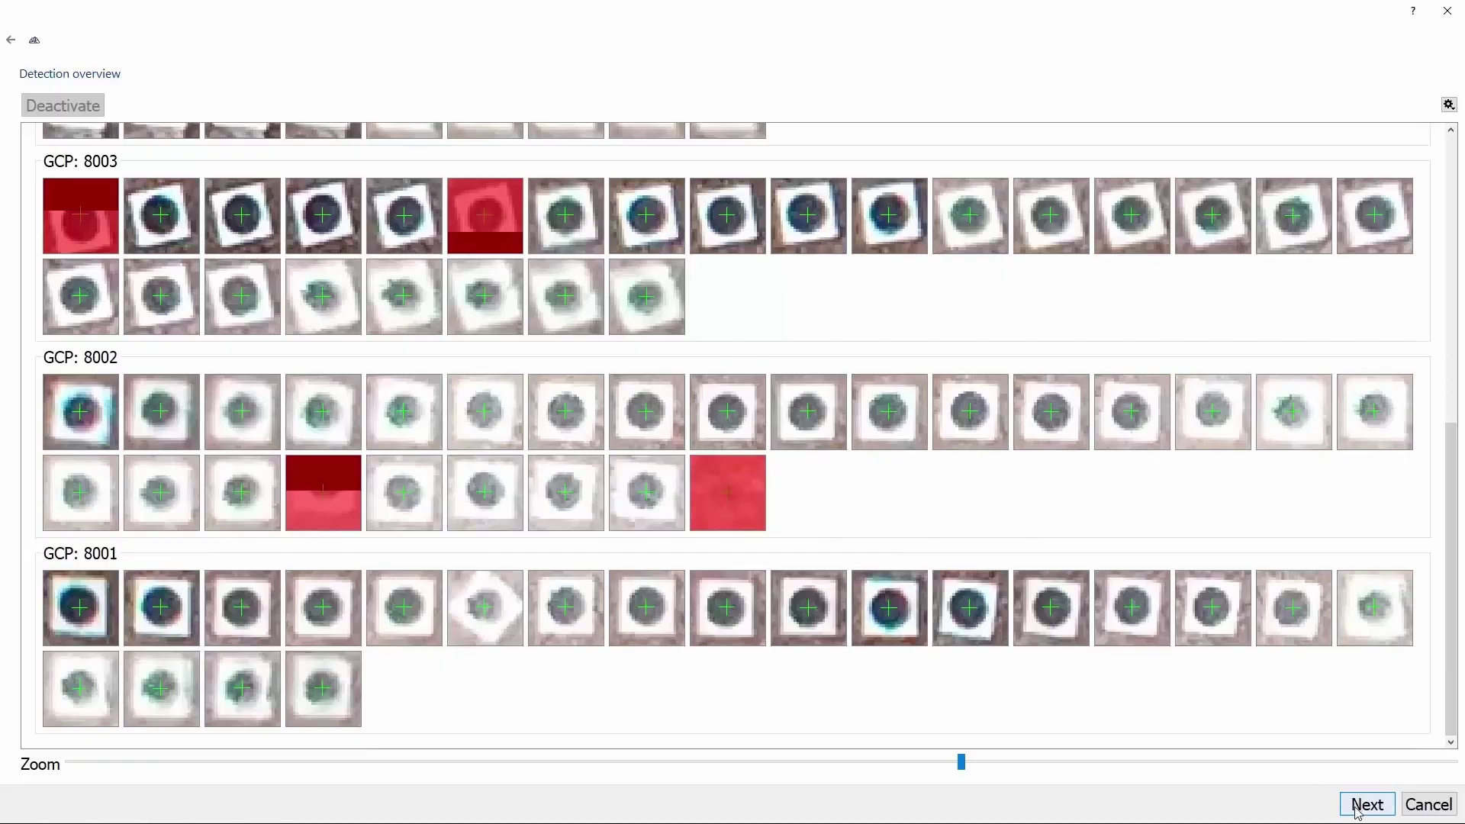
click(1366, 806)
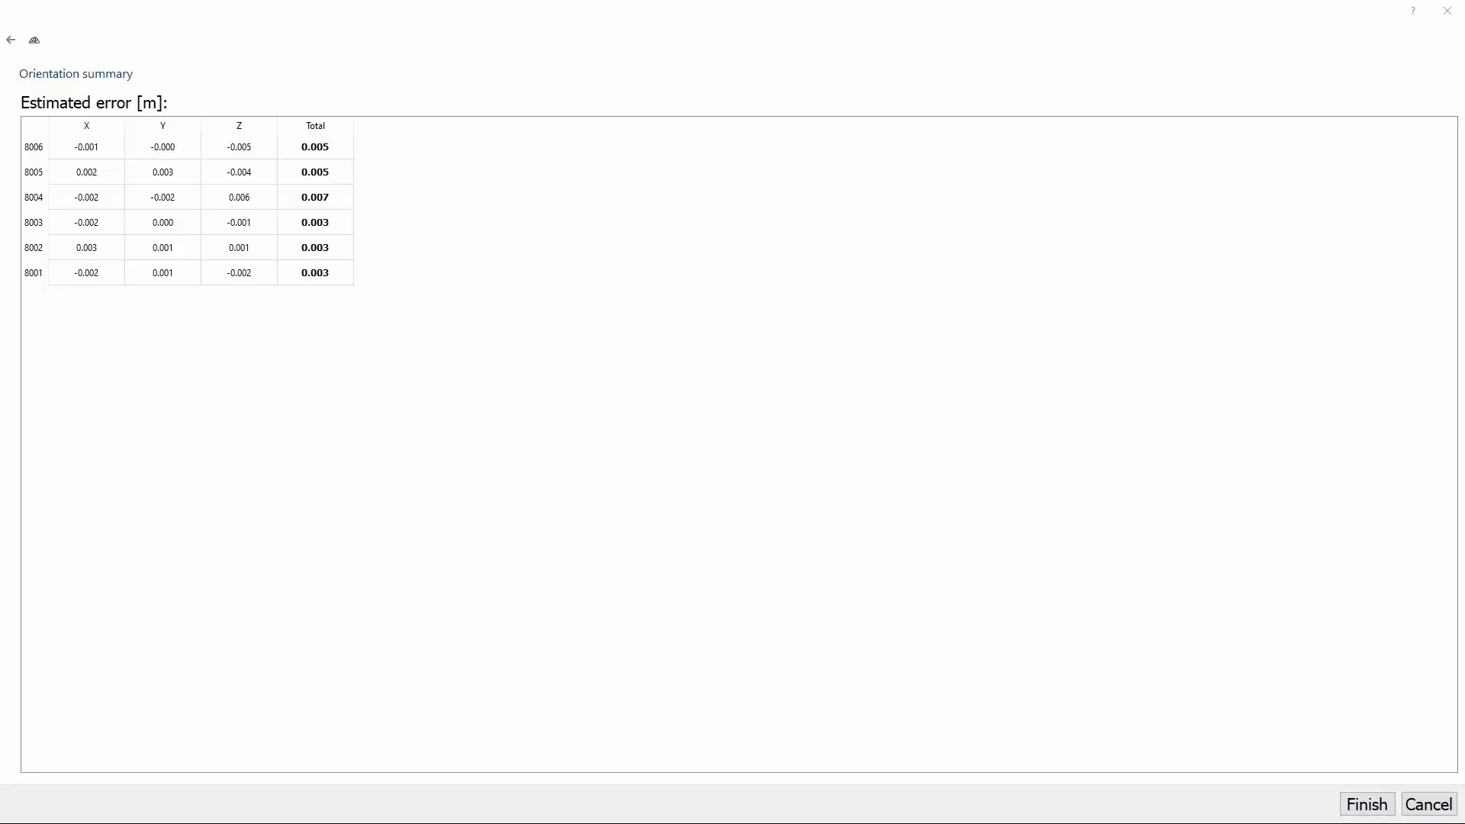
Finish the orientation so GCPs 8001–8006 sit in the sparse cloud with 0.003–0.007 m error.
click(1367, 804)
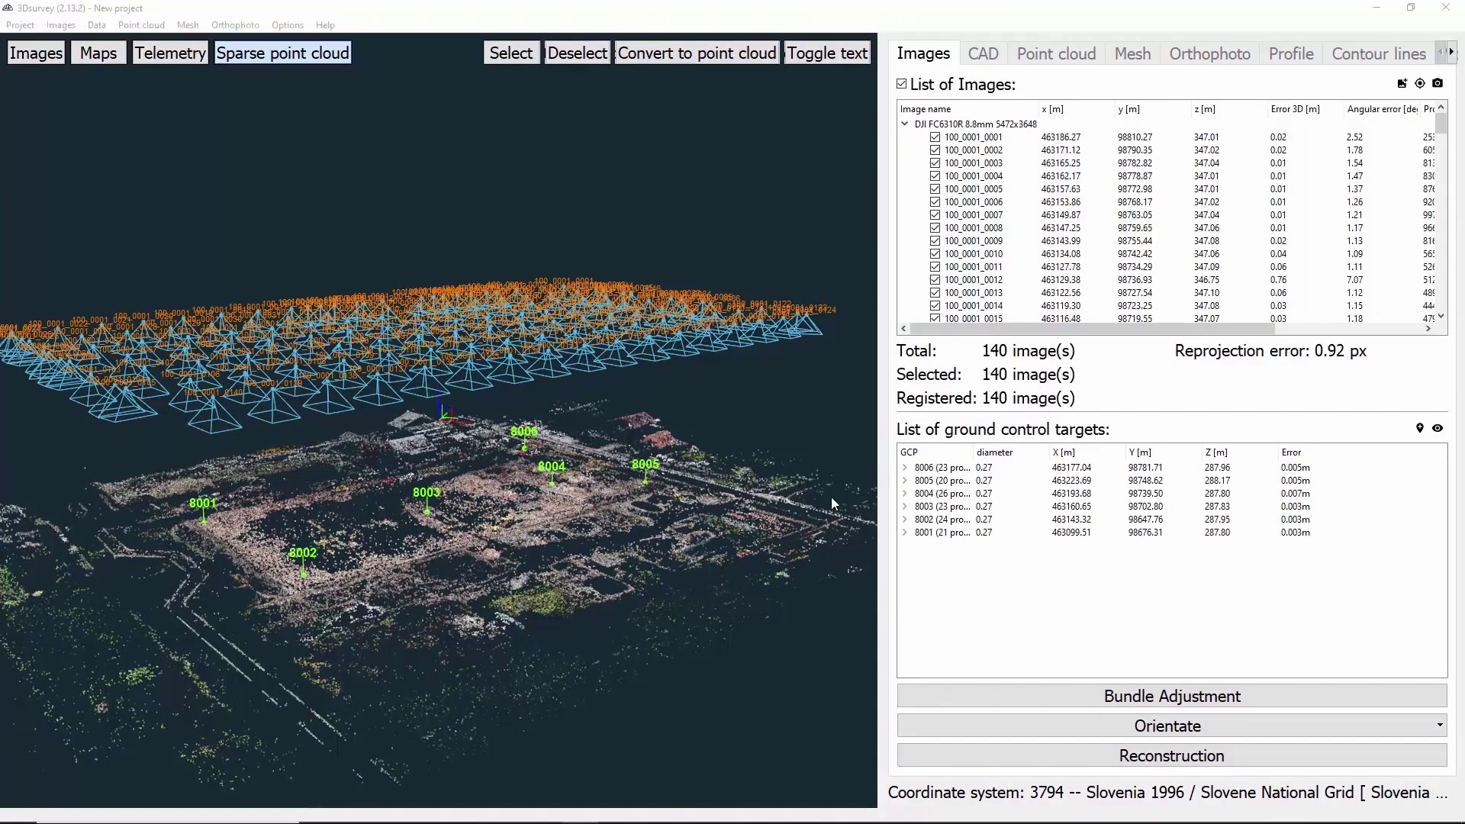
Run dense reconstruction at High level on the graphics card, producing a 42.192.712-point cloud.
click(954, 752)
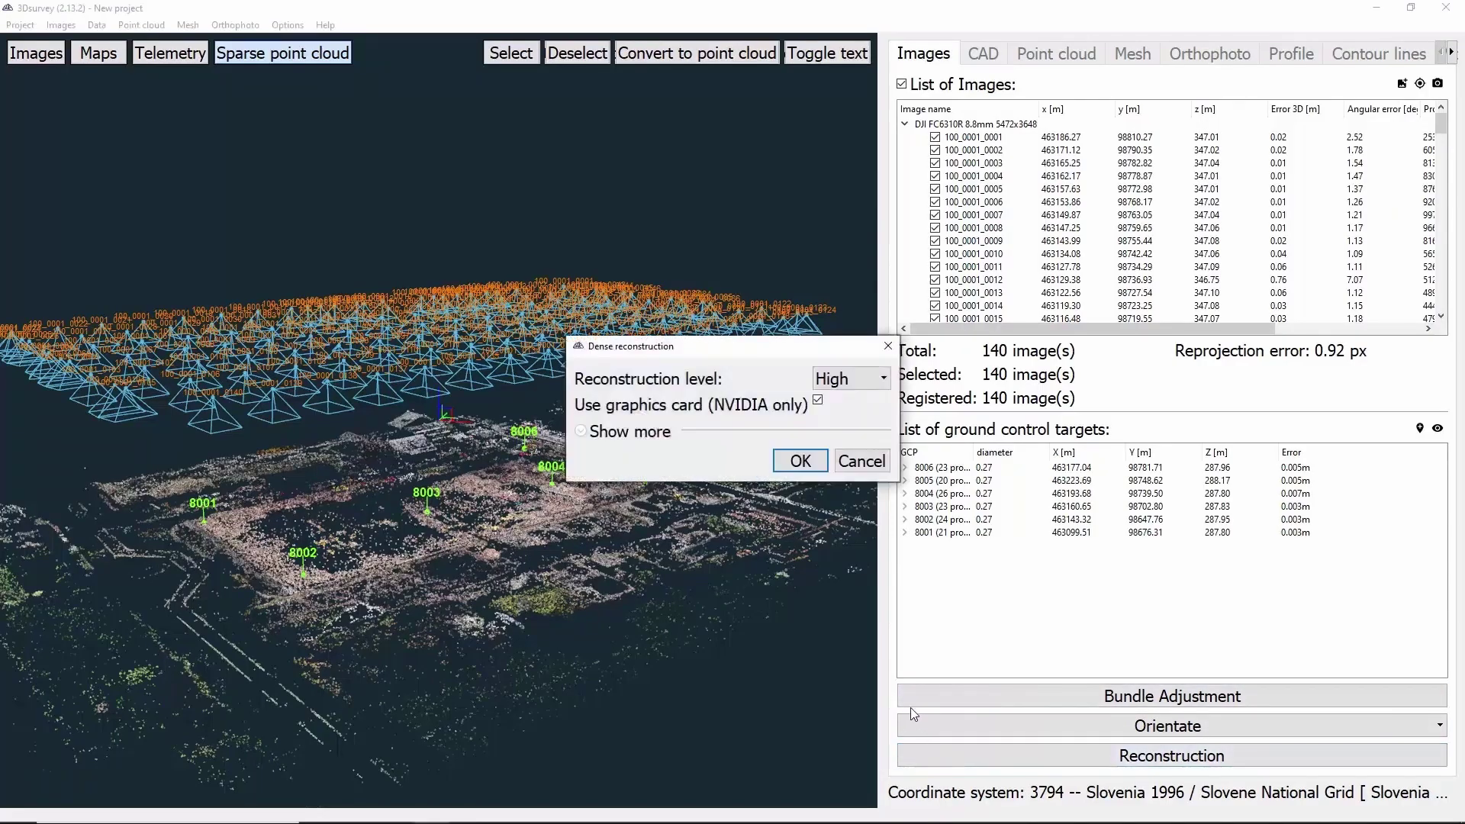
click(875, 376)
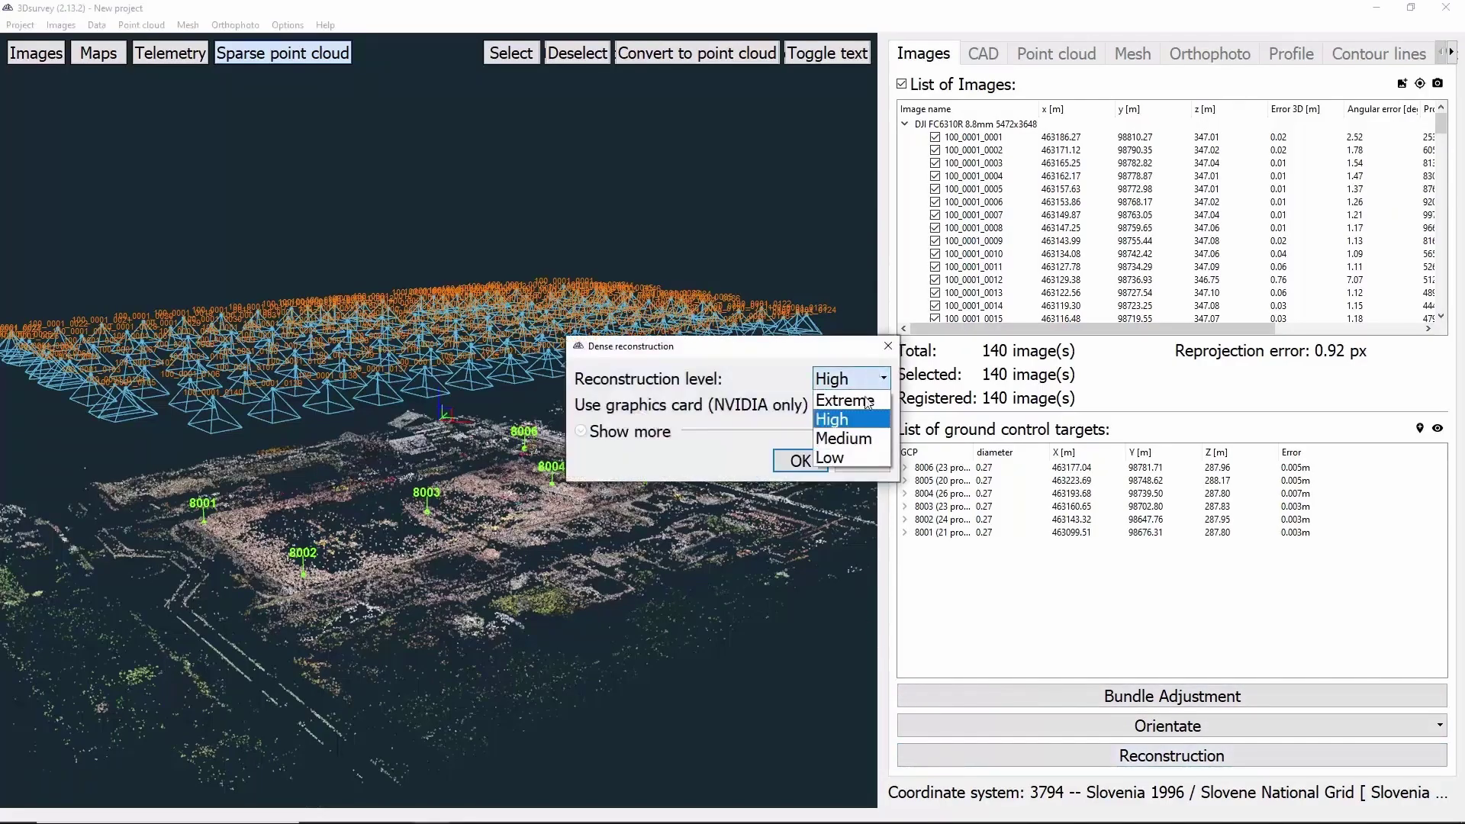
click(858, 430)
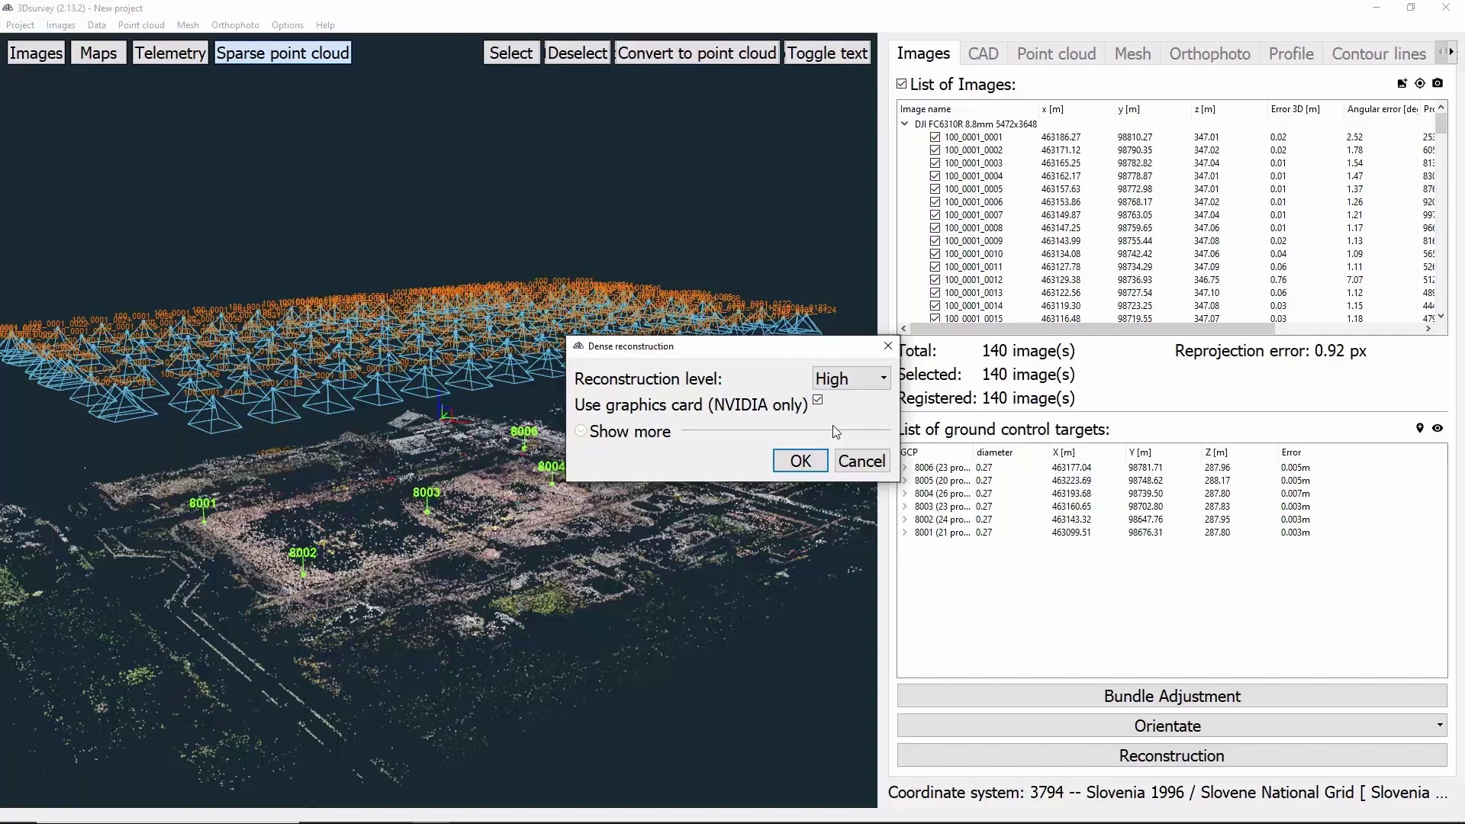
click(791, 459)
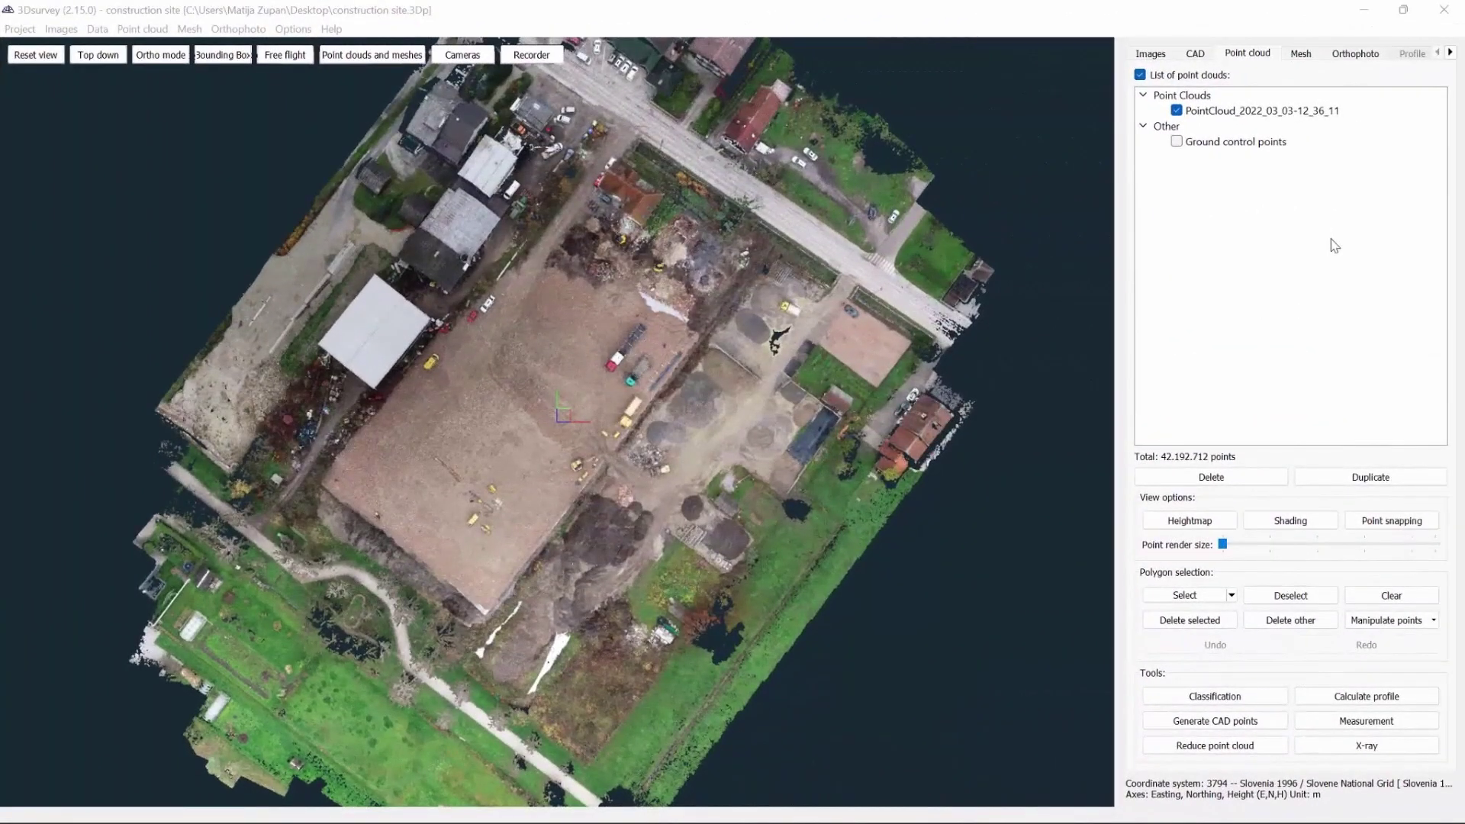
right_drag(656, 496, 661, 418)
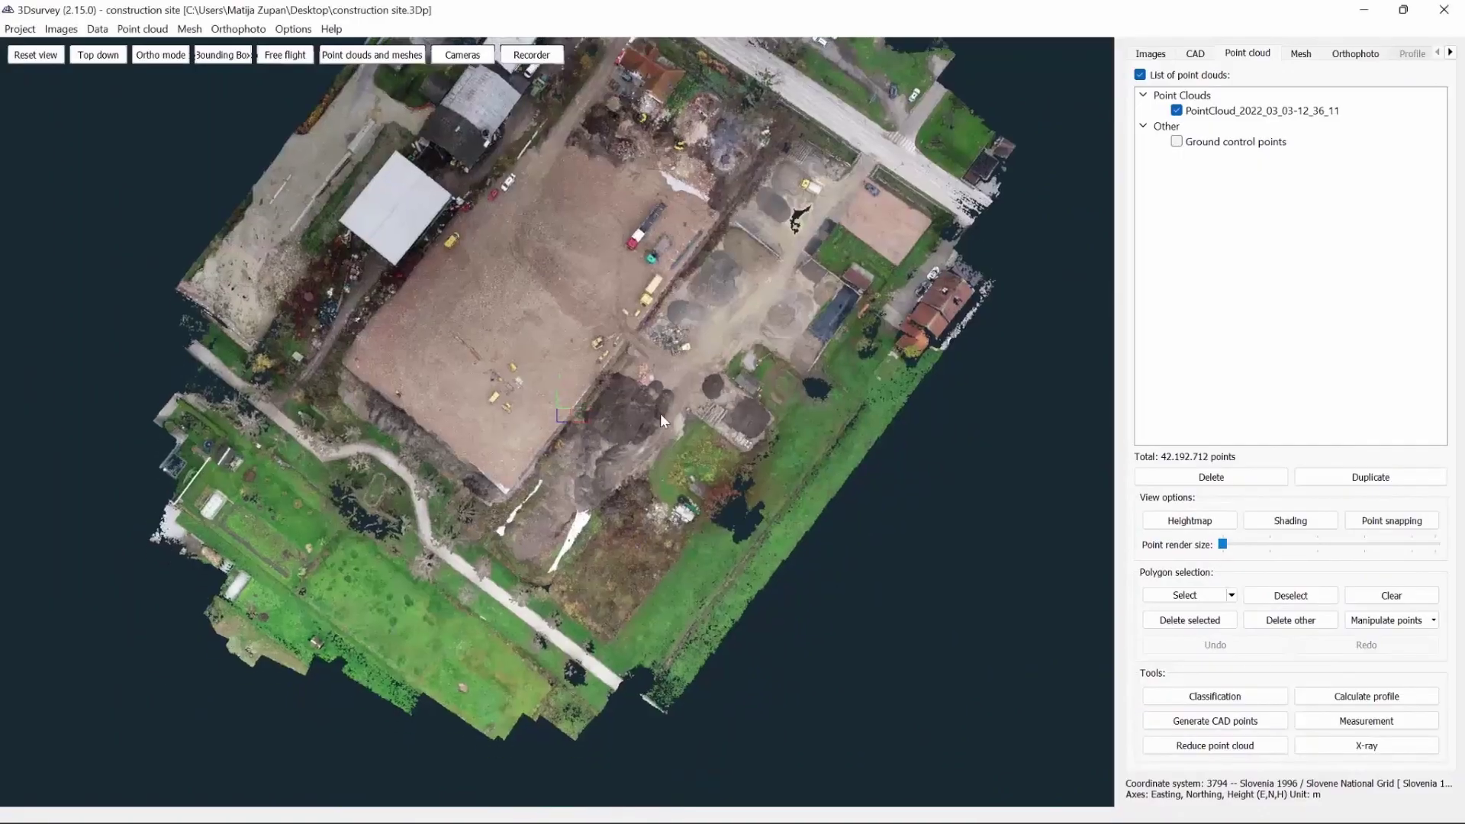
drag(664, 330, 282, 231)
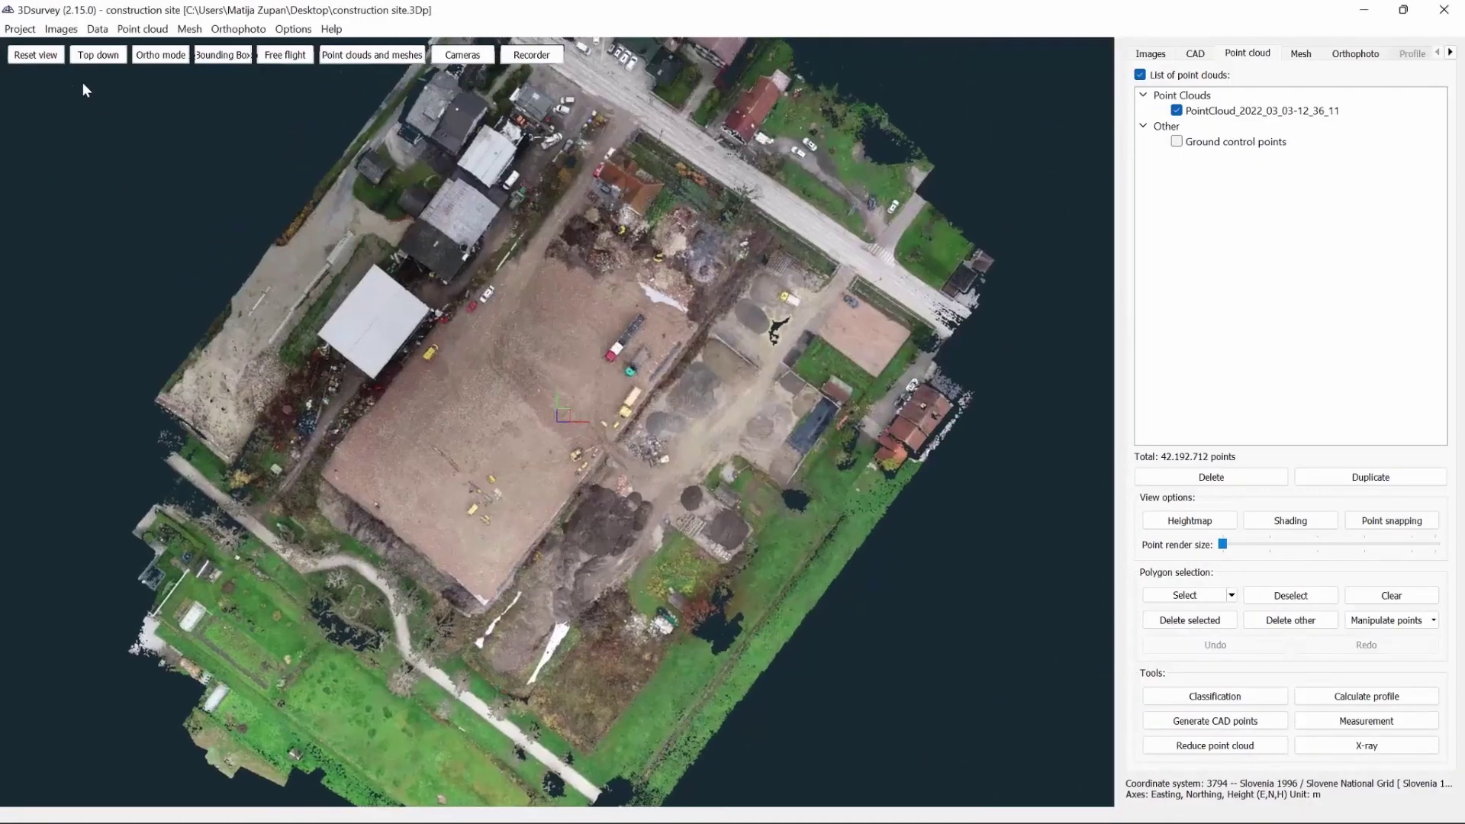
click(32, 57)
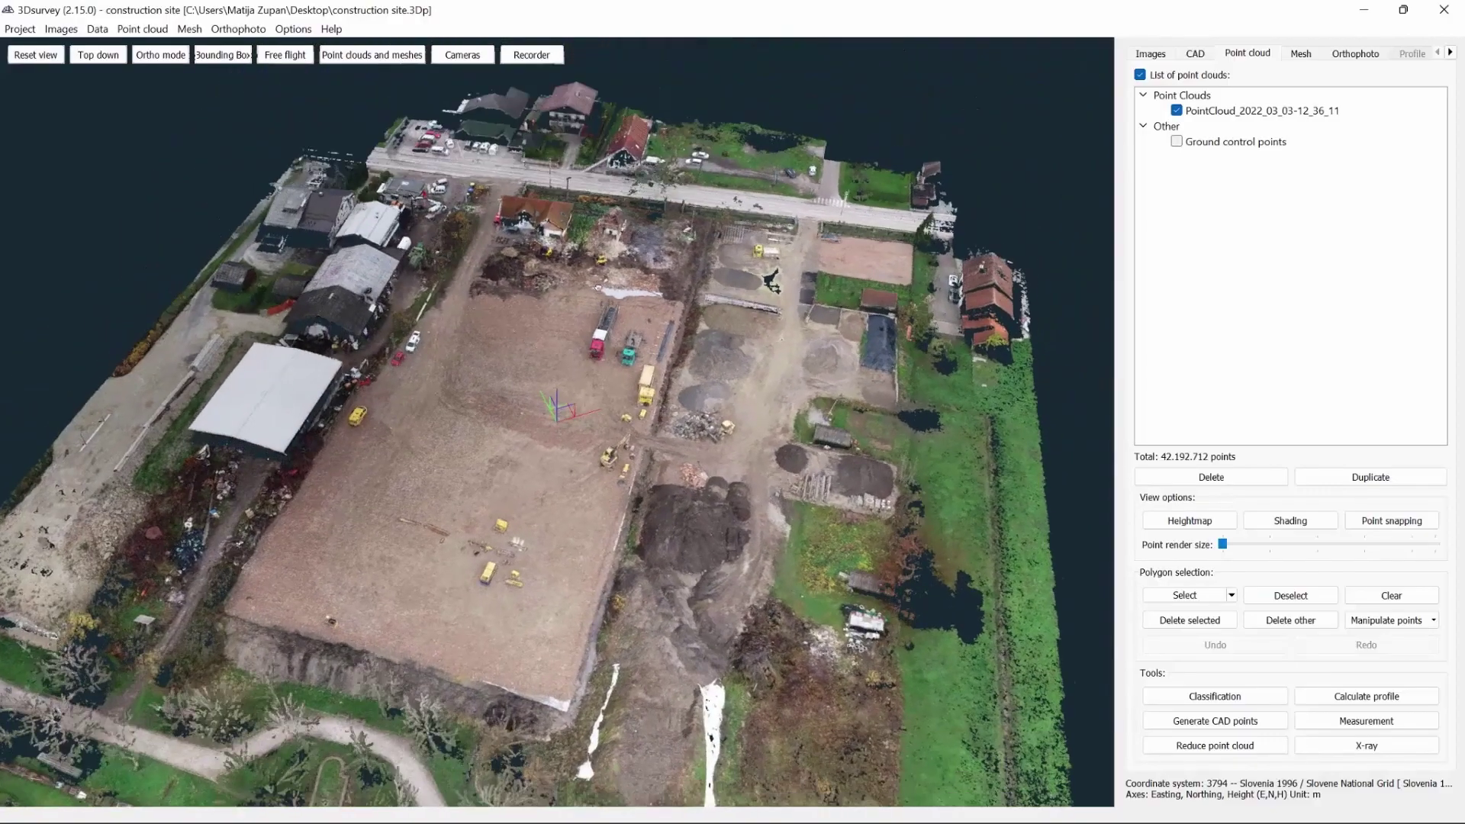
drag(599, 301, 618, 372)
drag(663, 456, 625, 439)
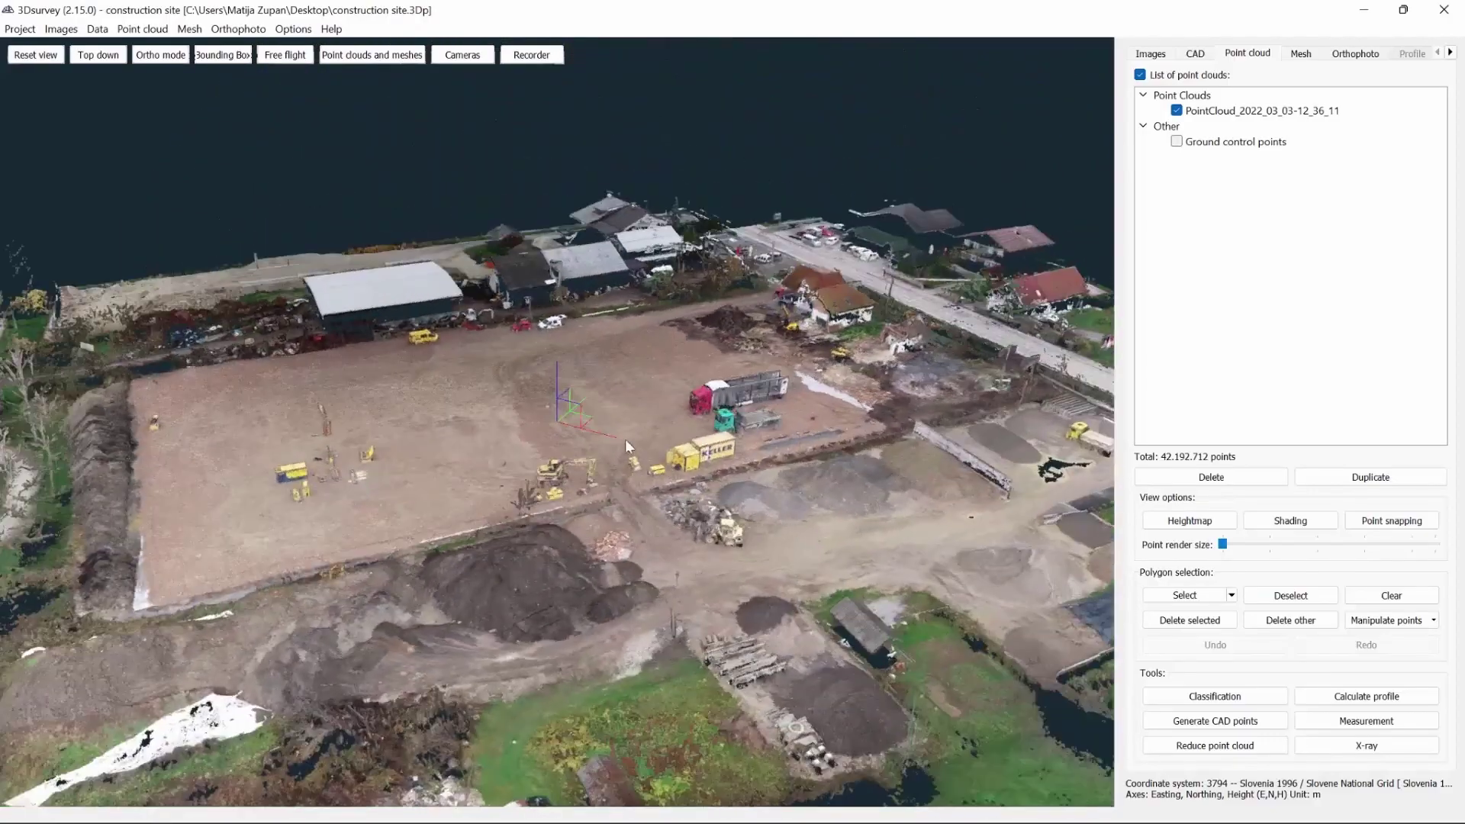
scroll(639, 410, up, 6)
scroll(610, 443, up, 8)
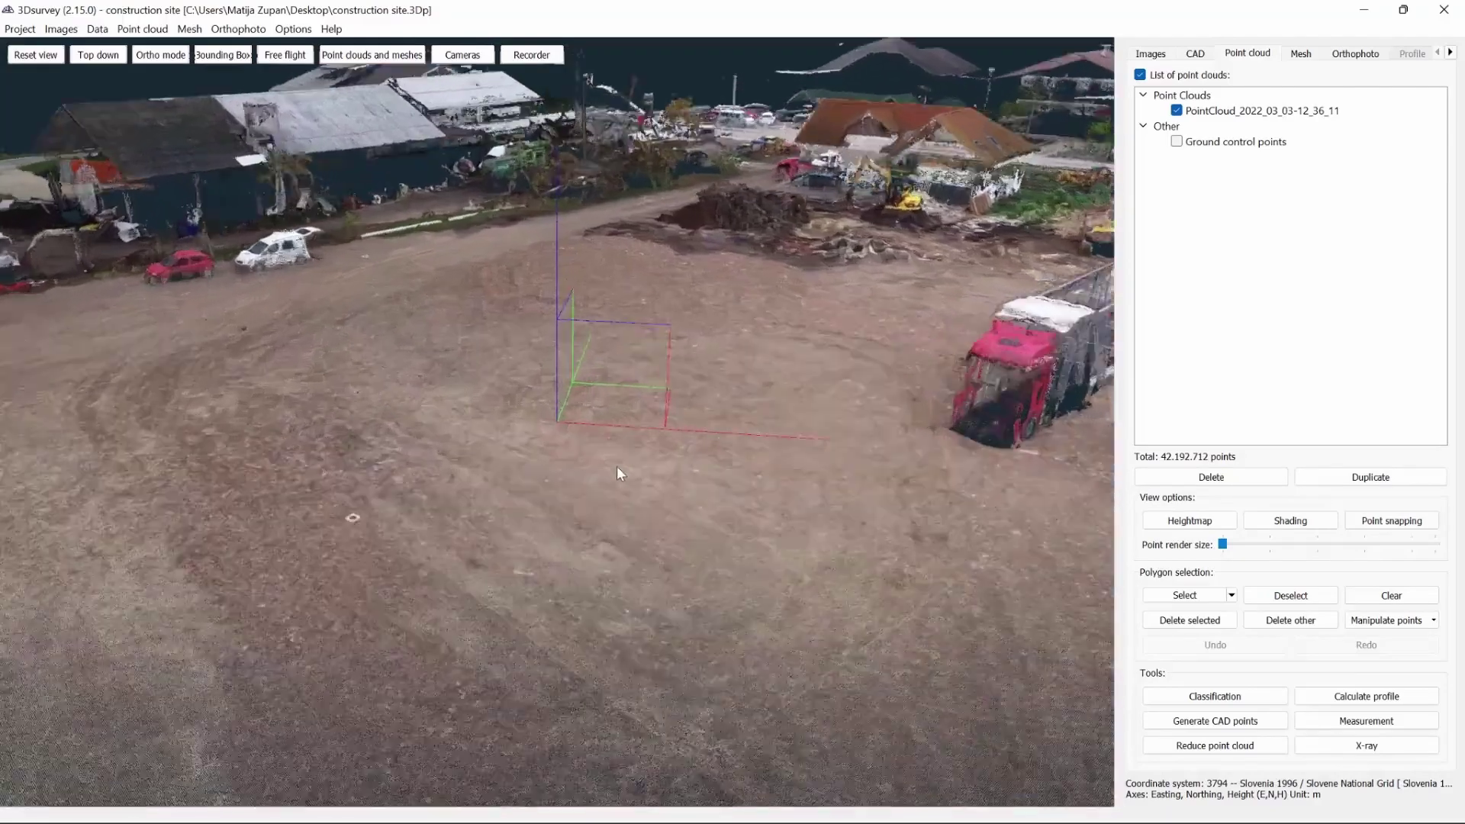
drag(618, 470, 397, 519)
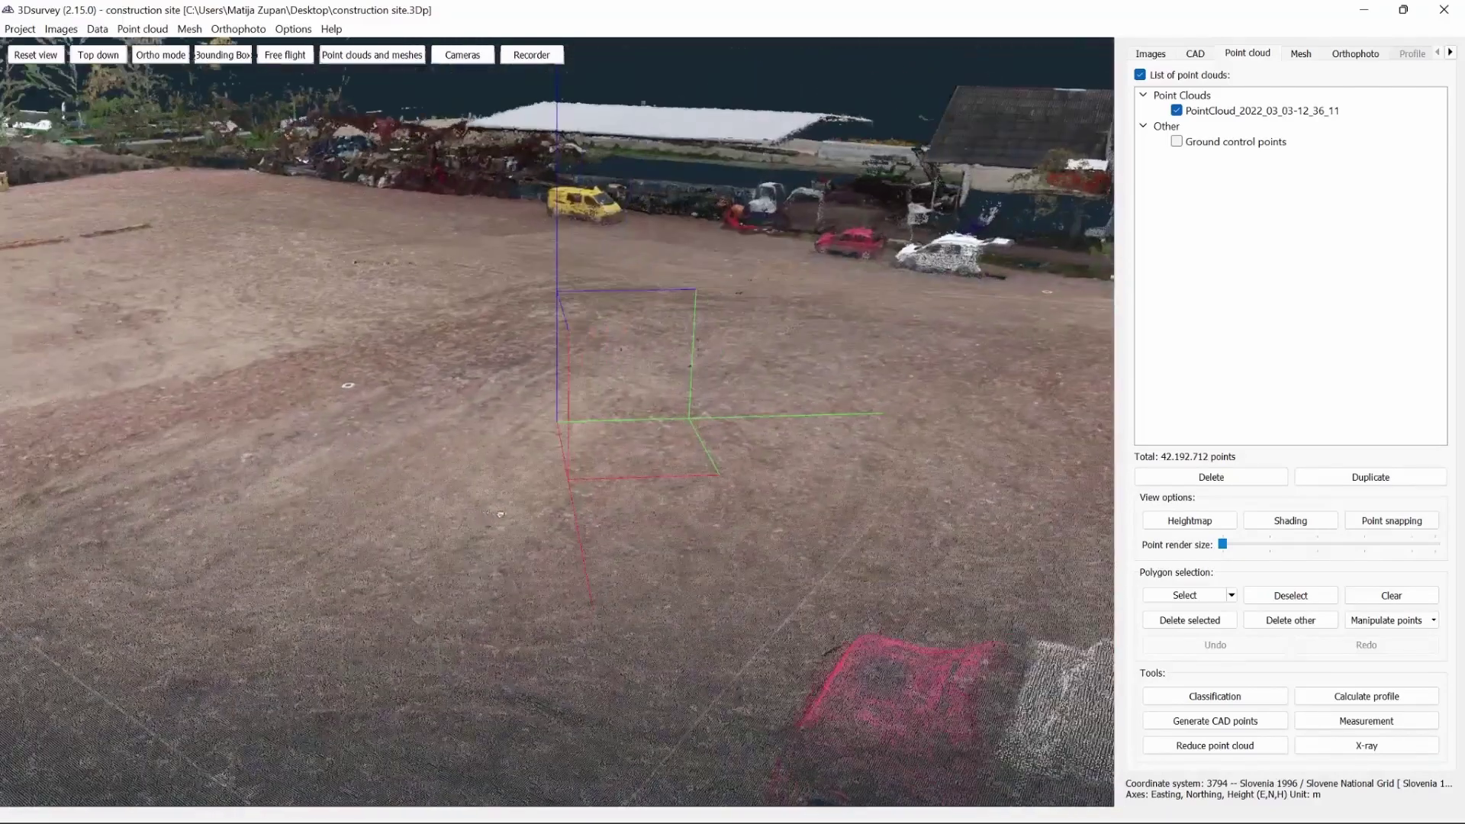
drag(500, 513, 650, 516)
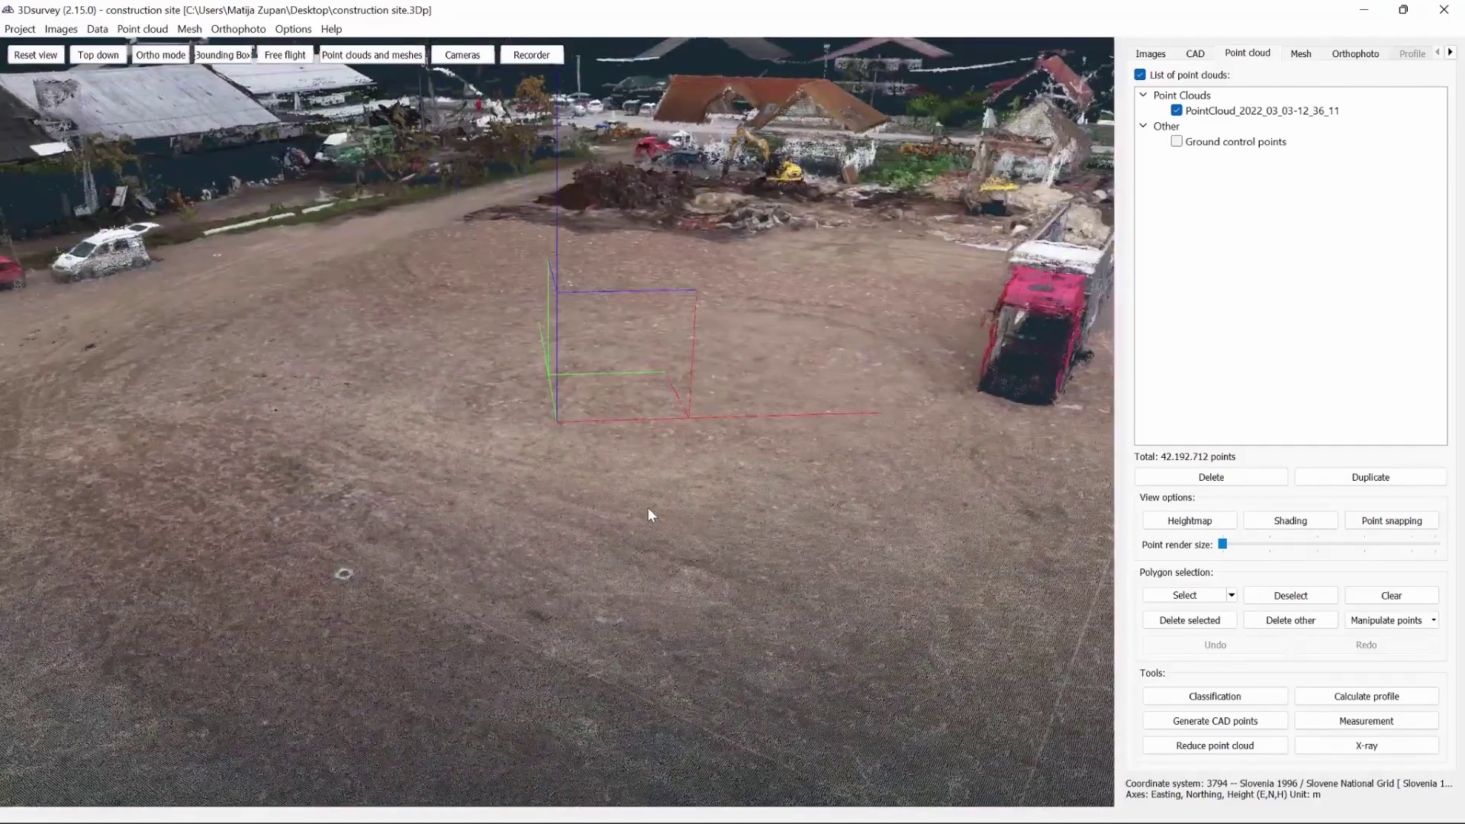
scroll(647, 501, down, 10)
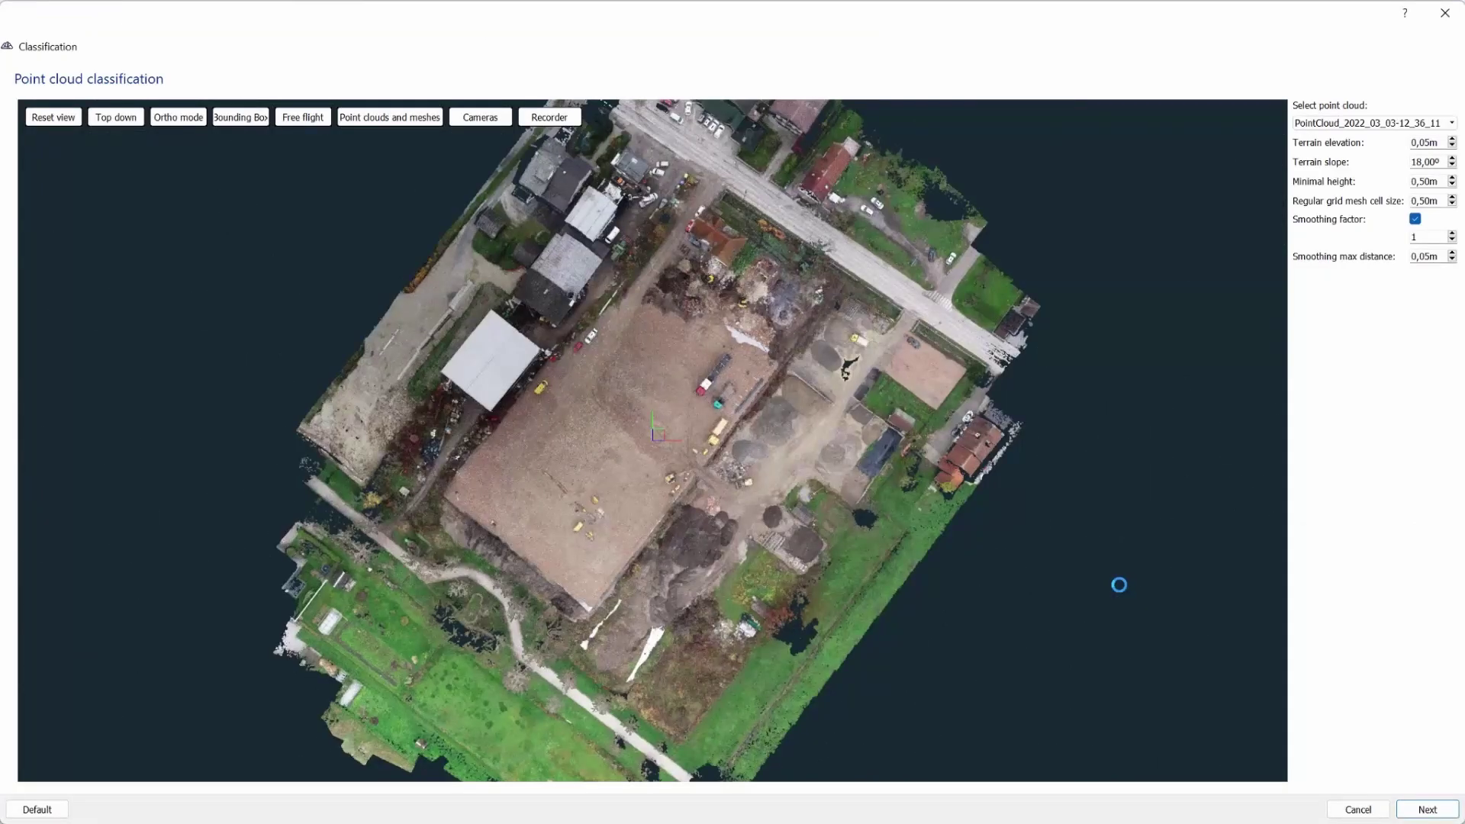
Mark the large yard as terrain in classification step 1 and advance to step 2.
click(1413, 808)
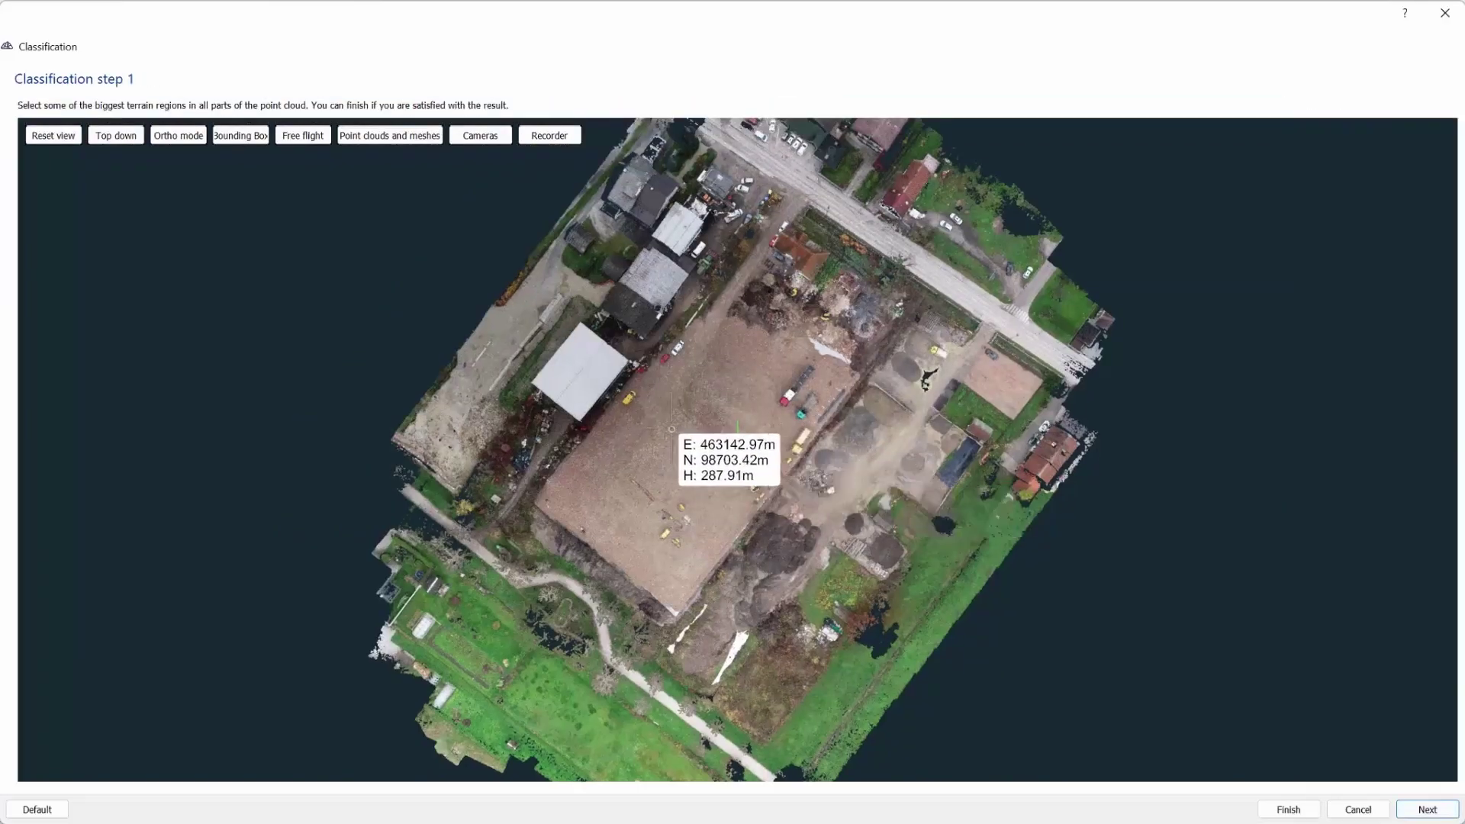
click(672, 429)
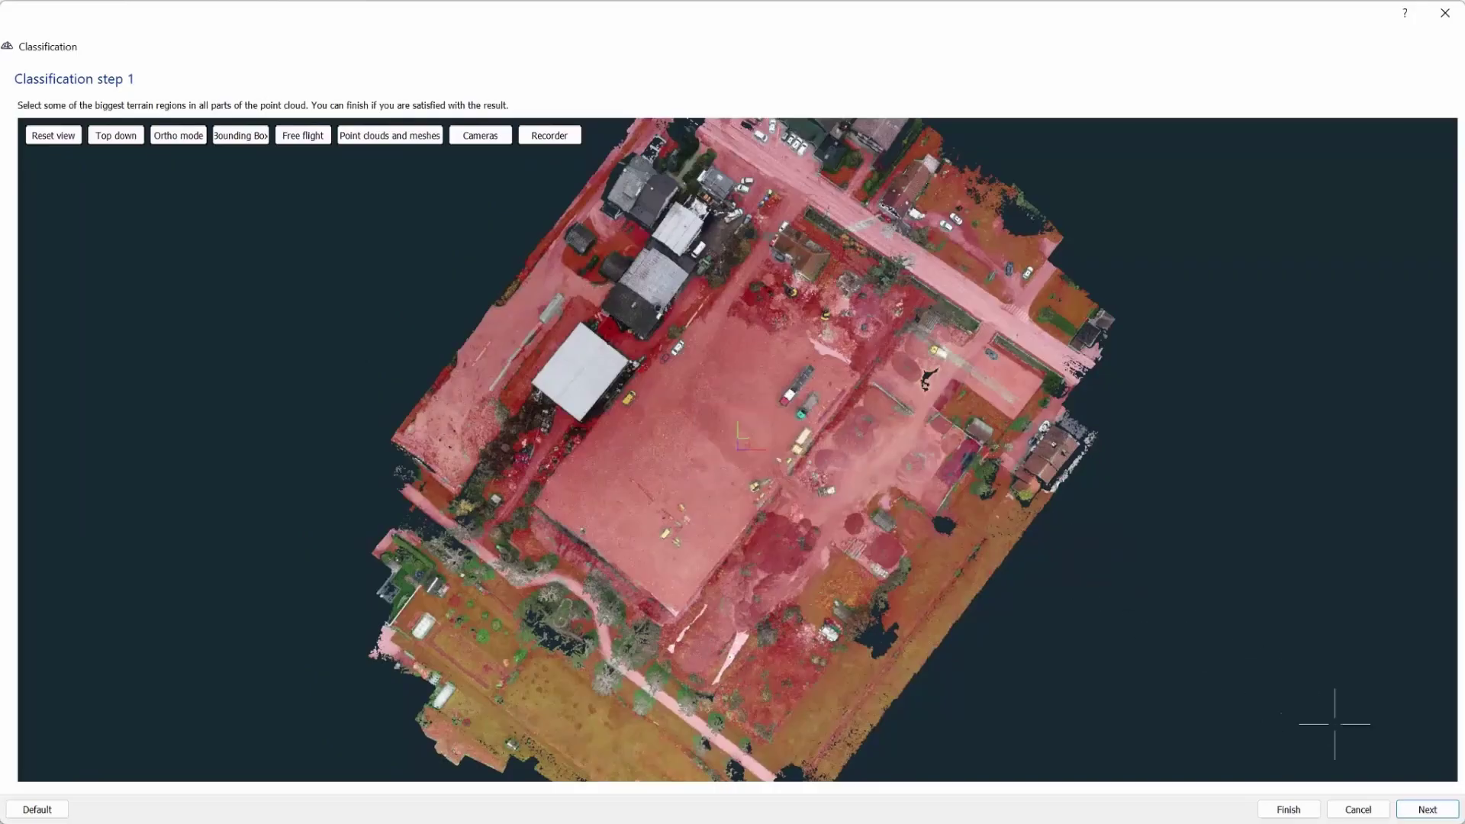
click(1420, 801)
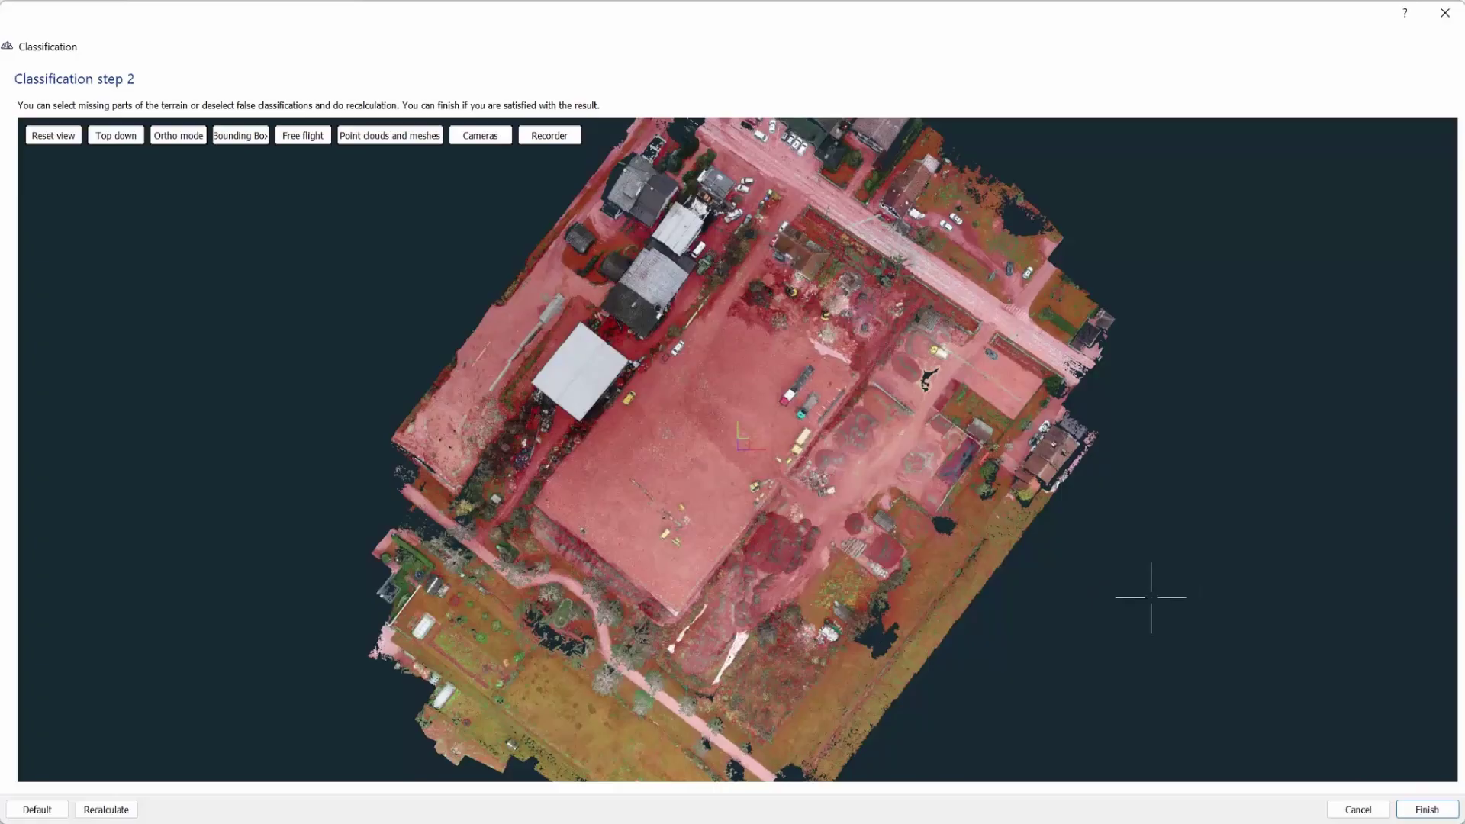
mouse_move(520, 631)
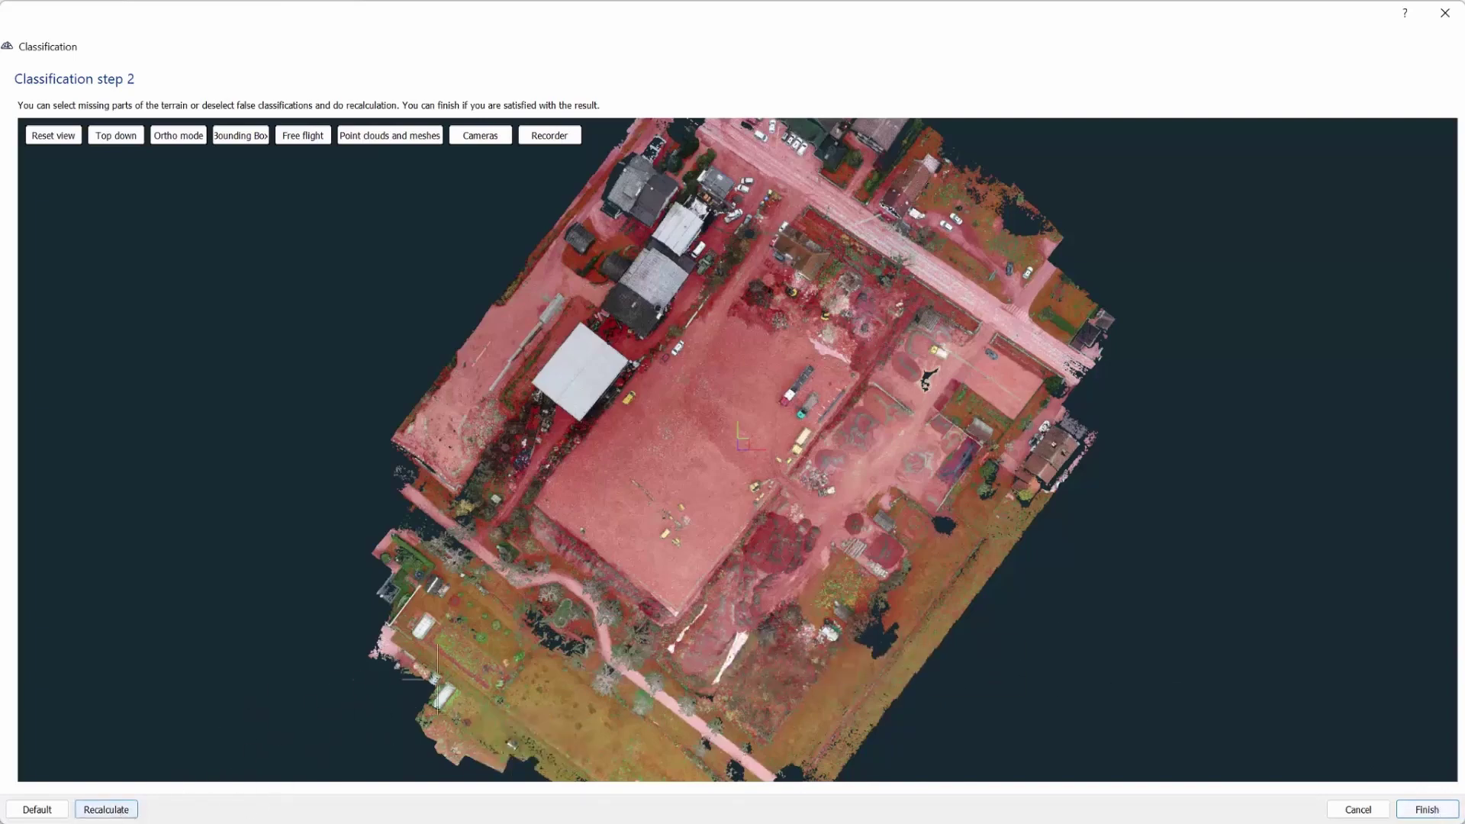
mouse_move(763, 674)
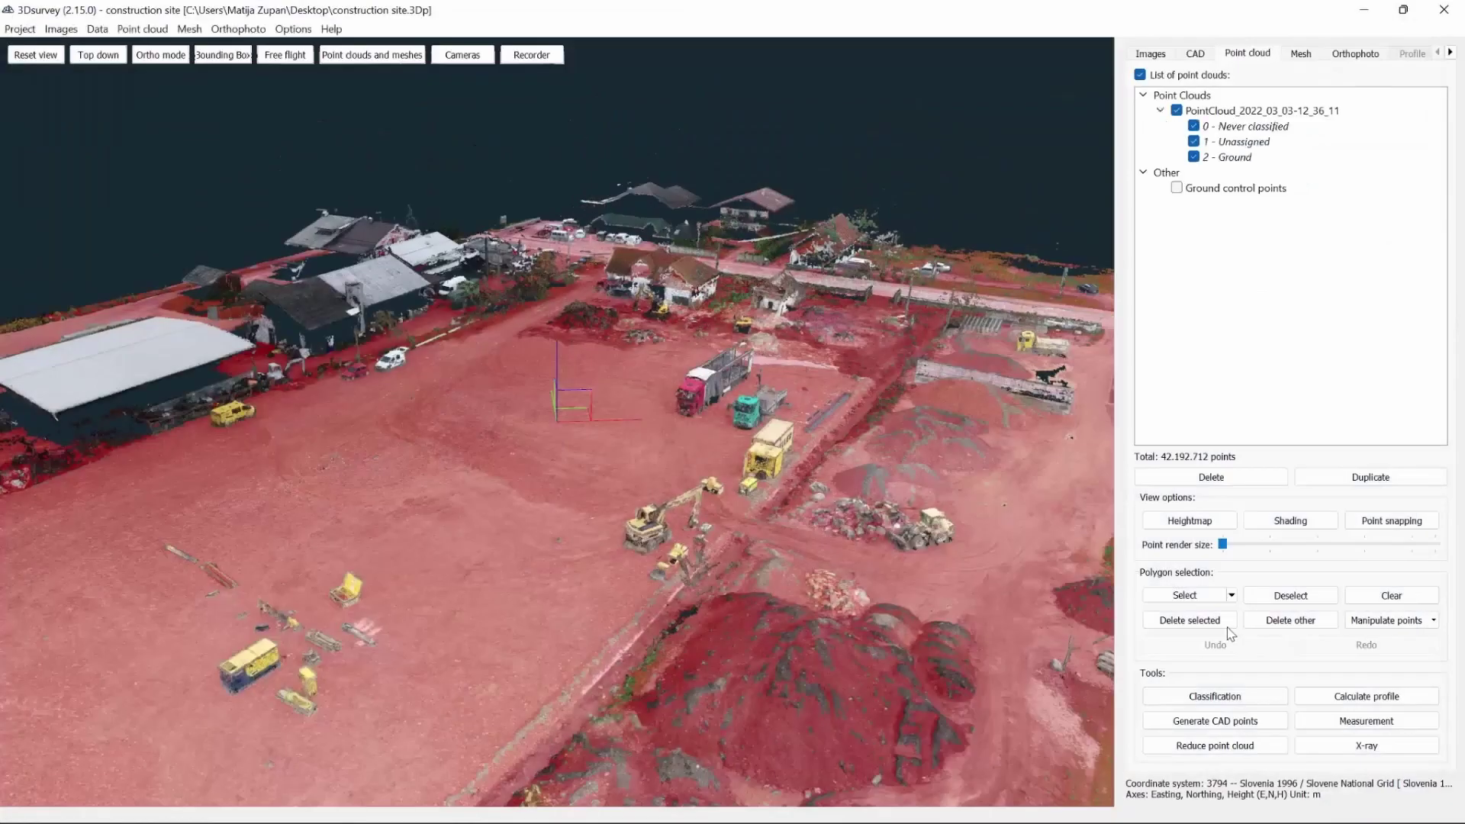
Clear the red terrain highlight and hide the Unassigned and Ground point classes.
click(1392, 596)
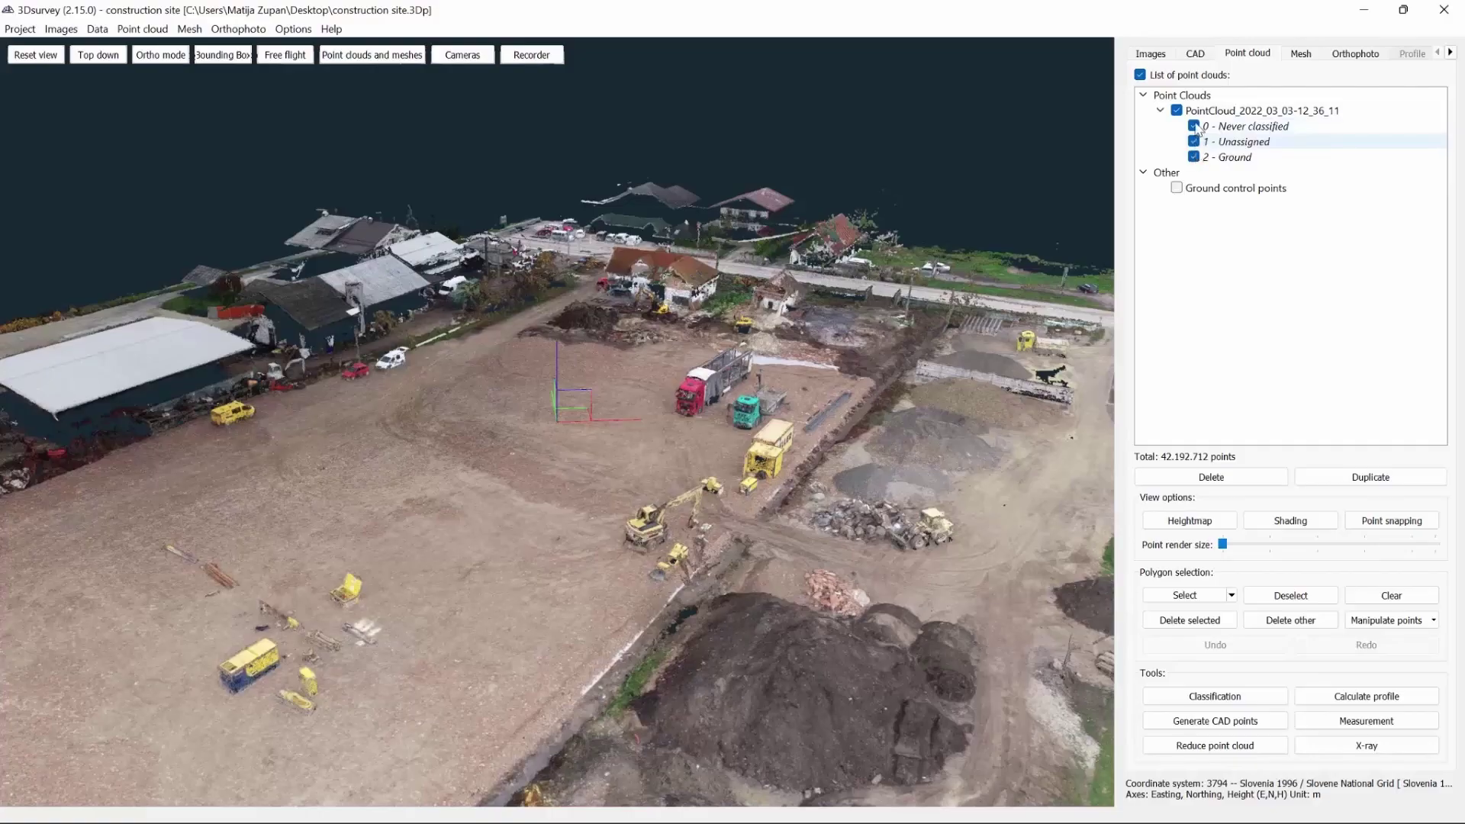
click(1193, 142)
click(1193, 157)
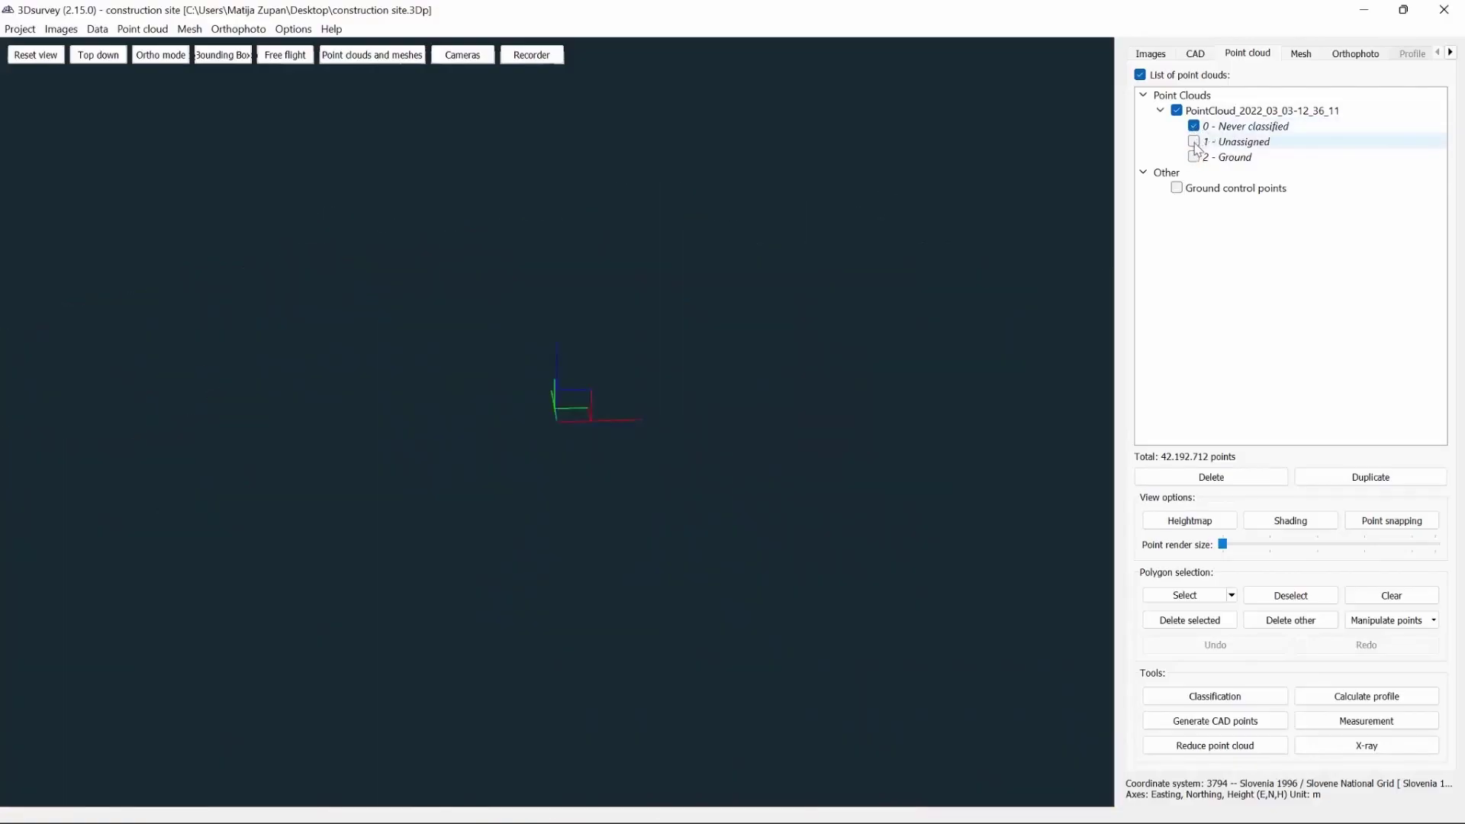
Show the Unassigned points again and orbit to look down over the natural-coloured site.
click(1245, 146)
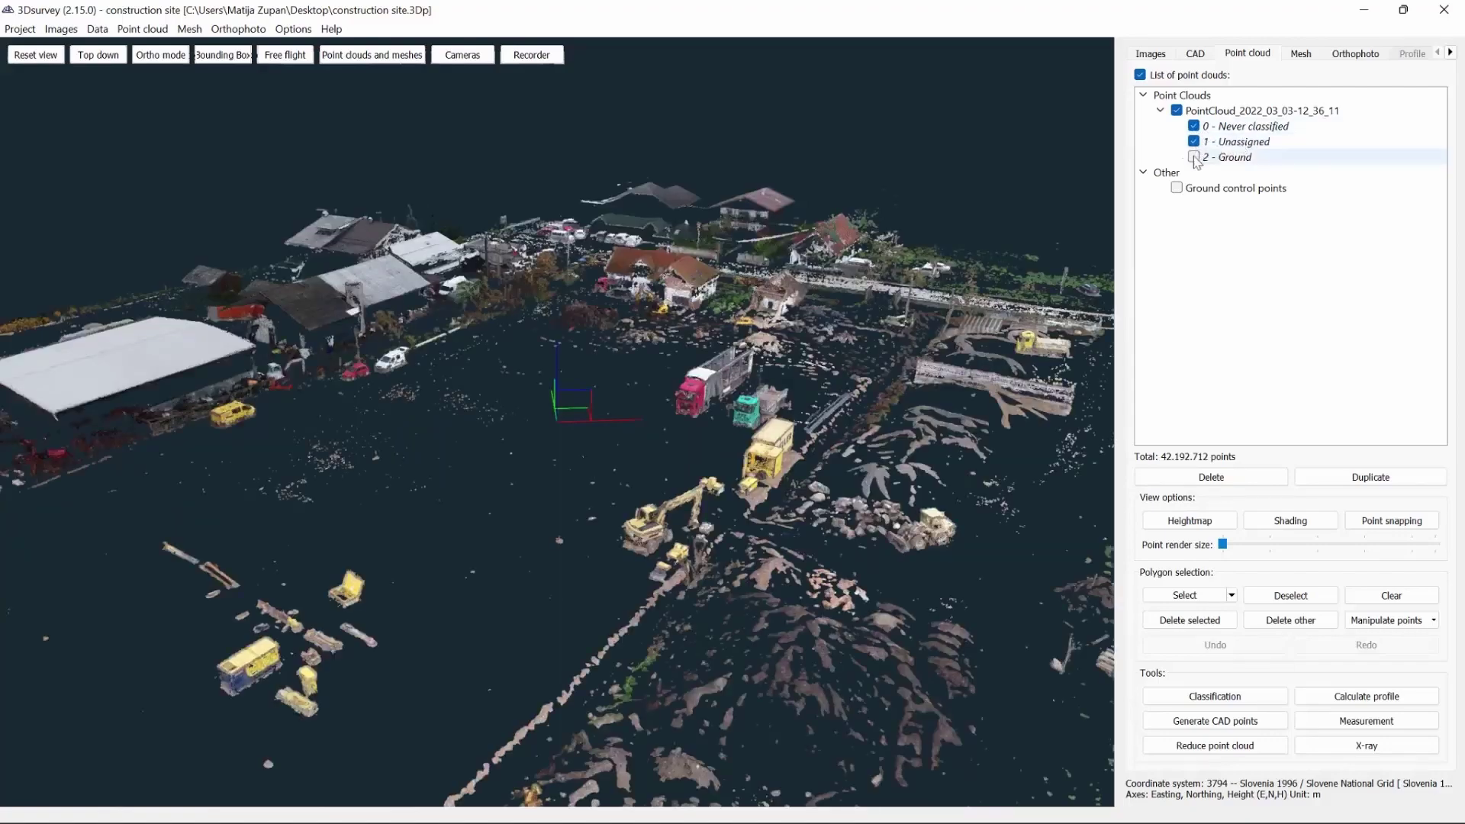
mouse_move(941, 432)
mouse_down()
mouse_move(832, 431)
mouse_move(923, 412)
mouse_up()
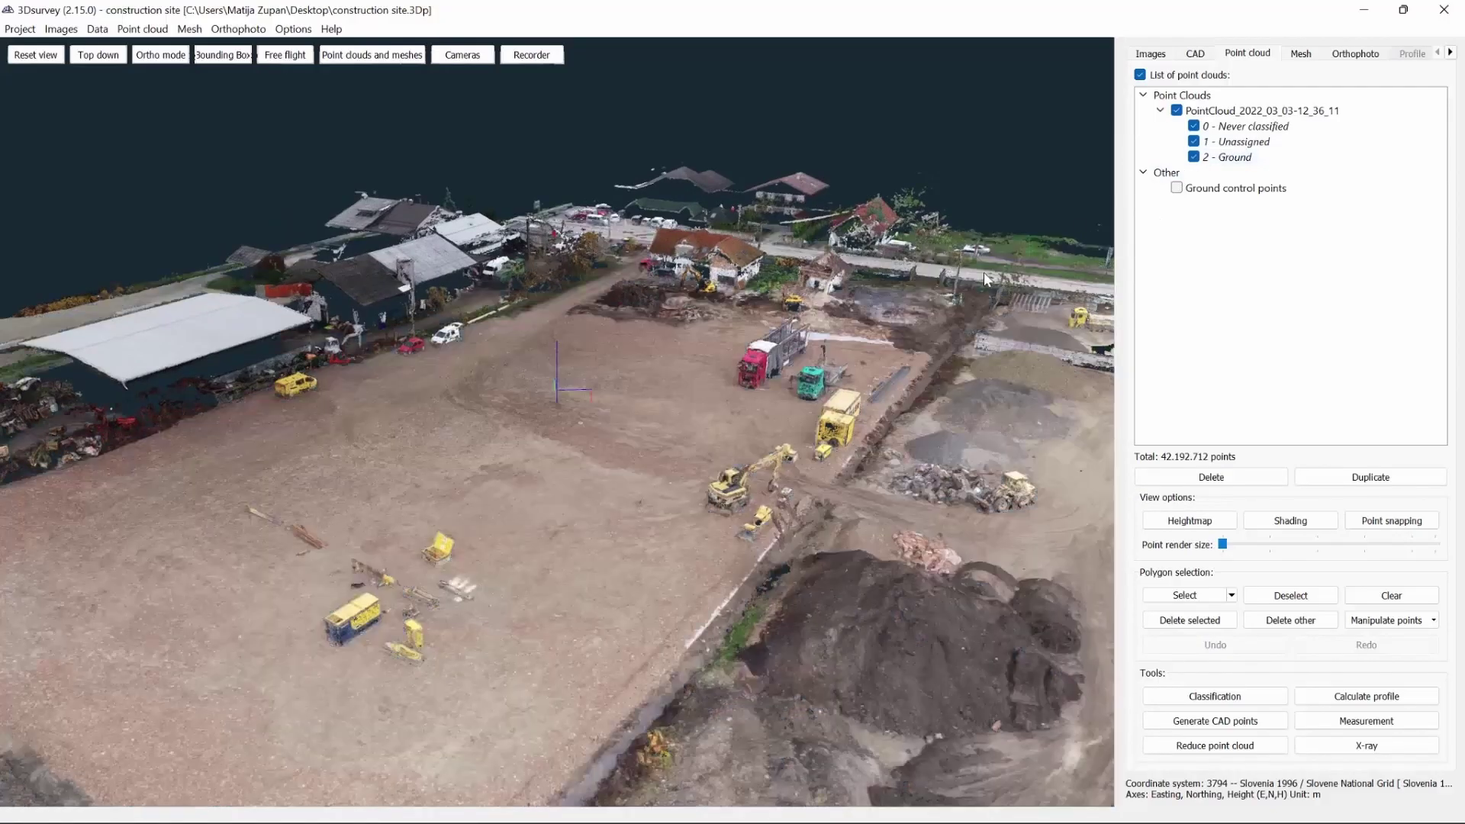
drag(984, 272, 1206, 298)
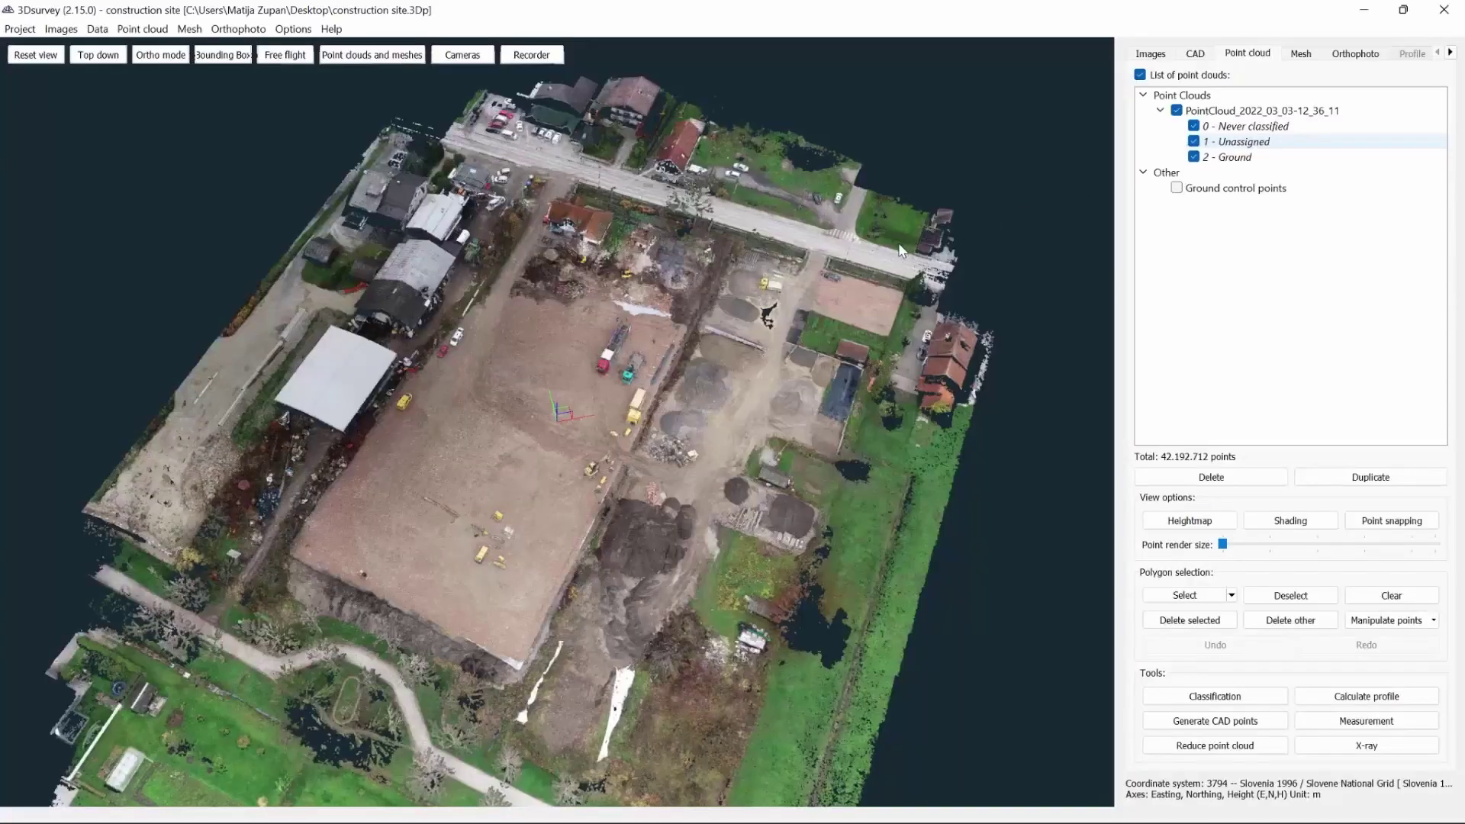
Hide Unassigned points and calculate a 1,00 m regular grid DSM from classes 0 and 2.
key(space)
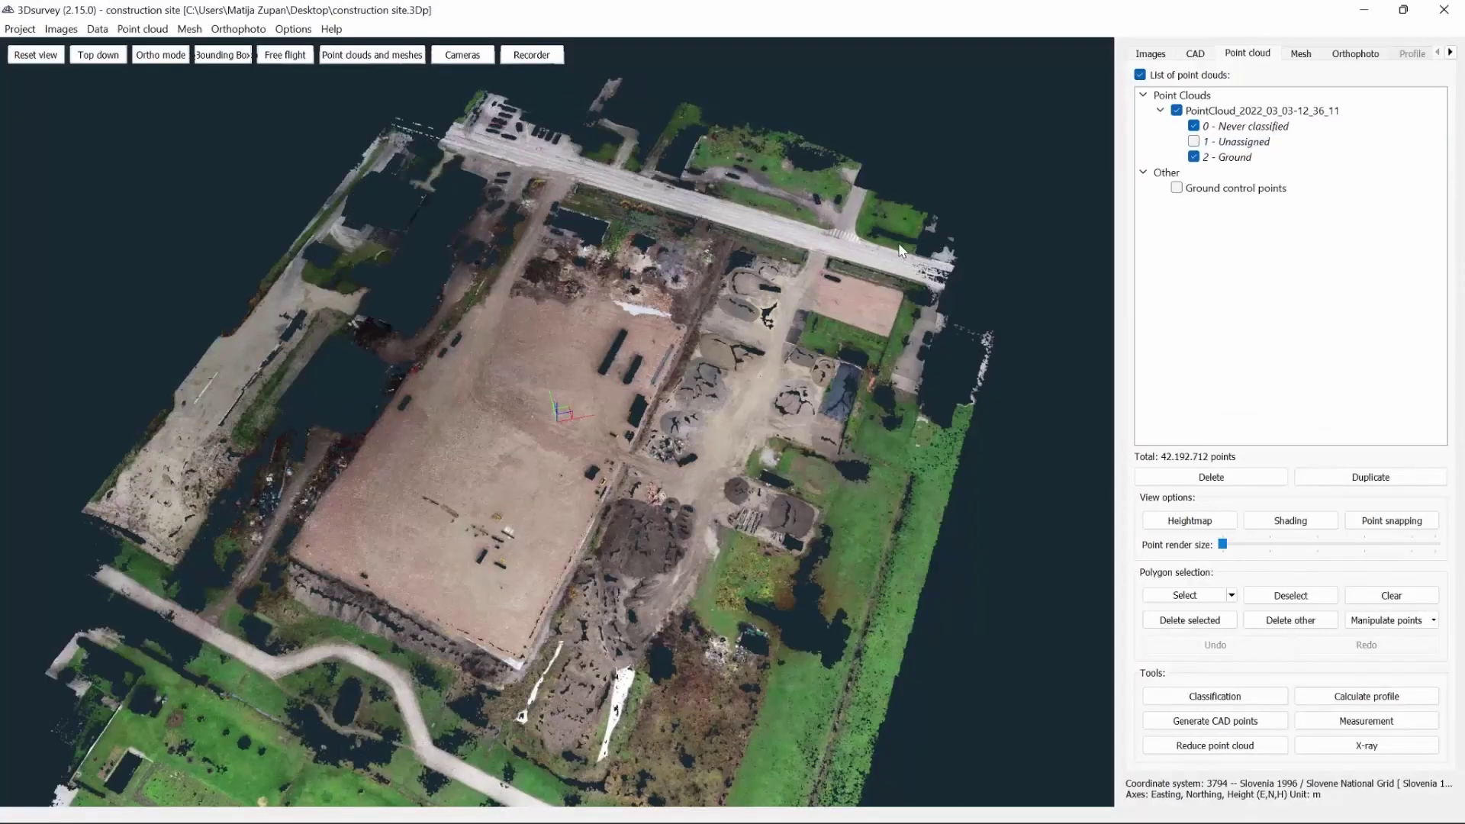
click(190, 29)
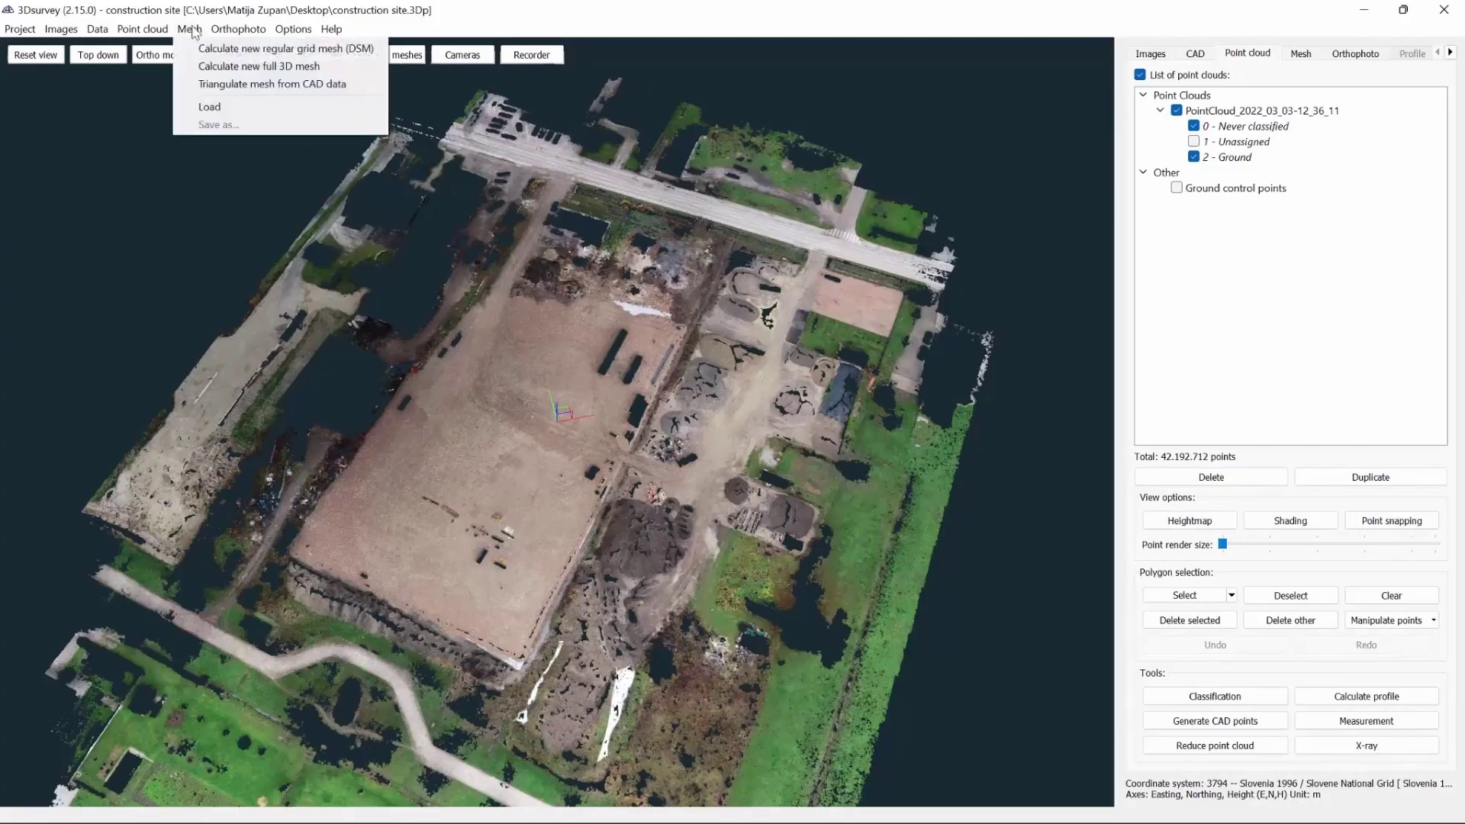
click(212, 49)
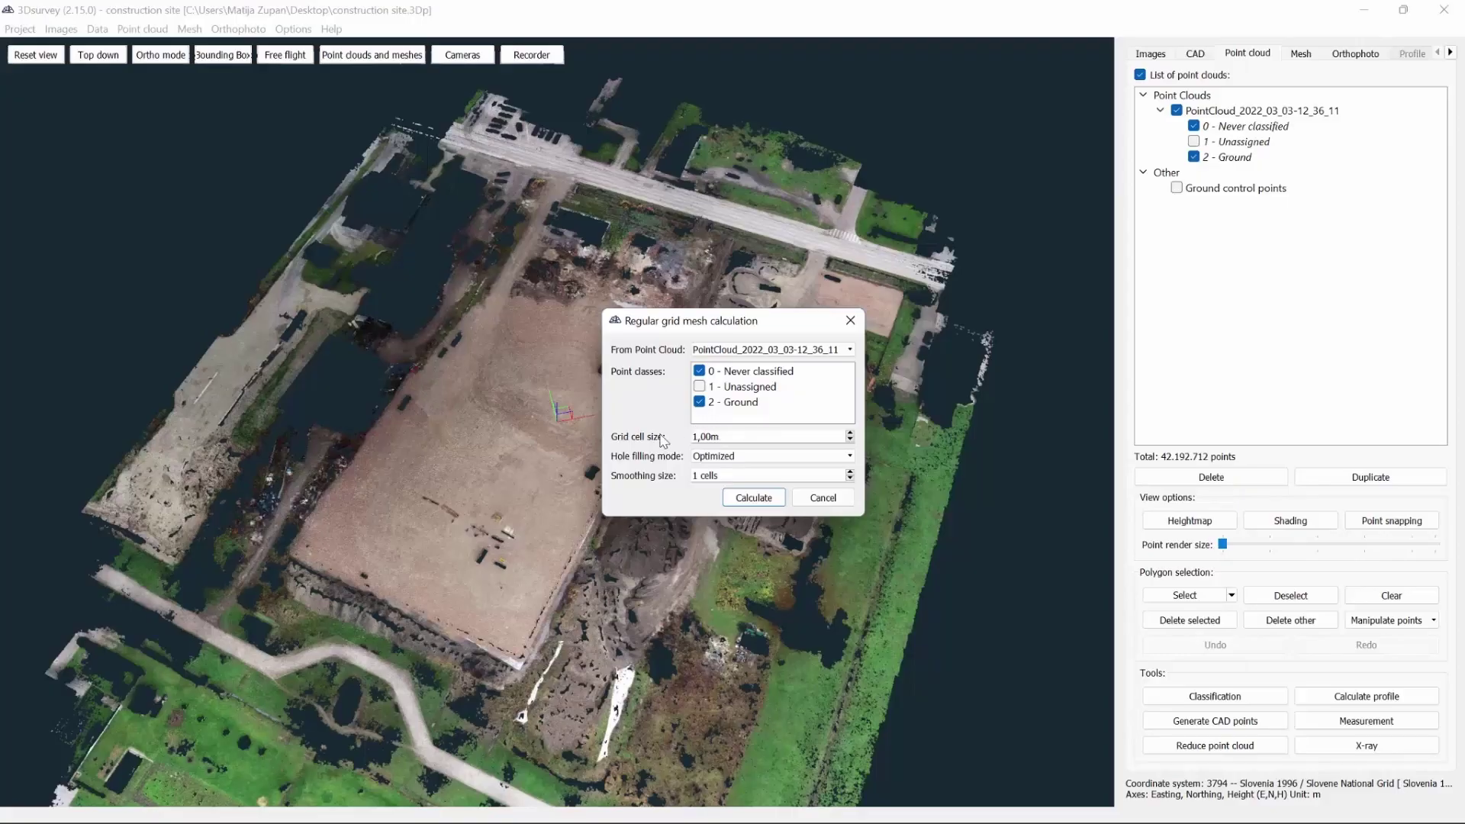
key(Tab)
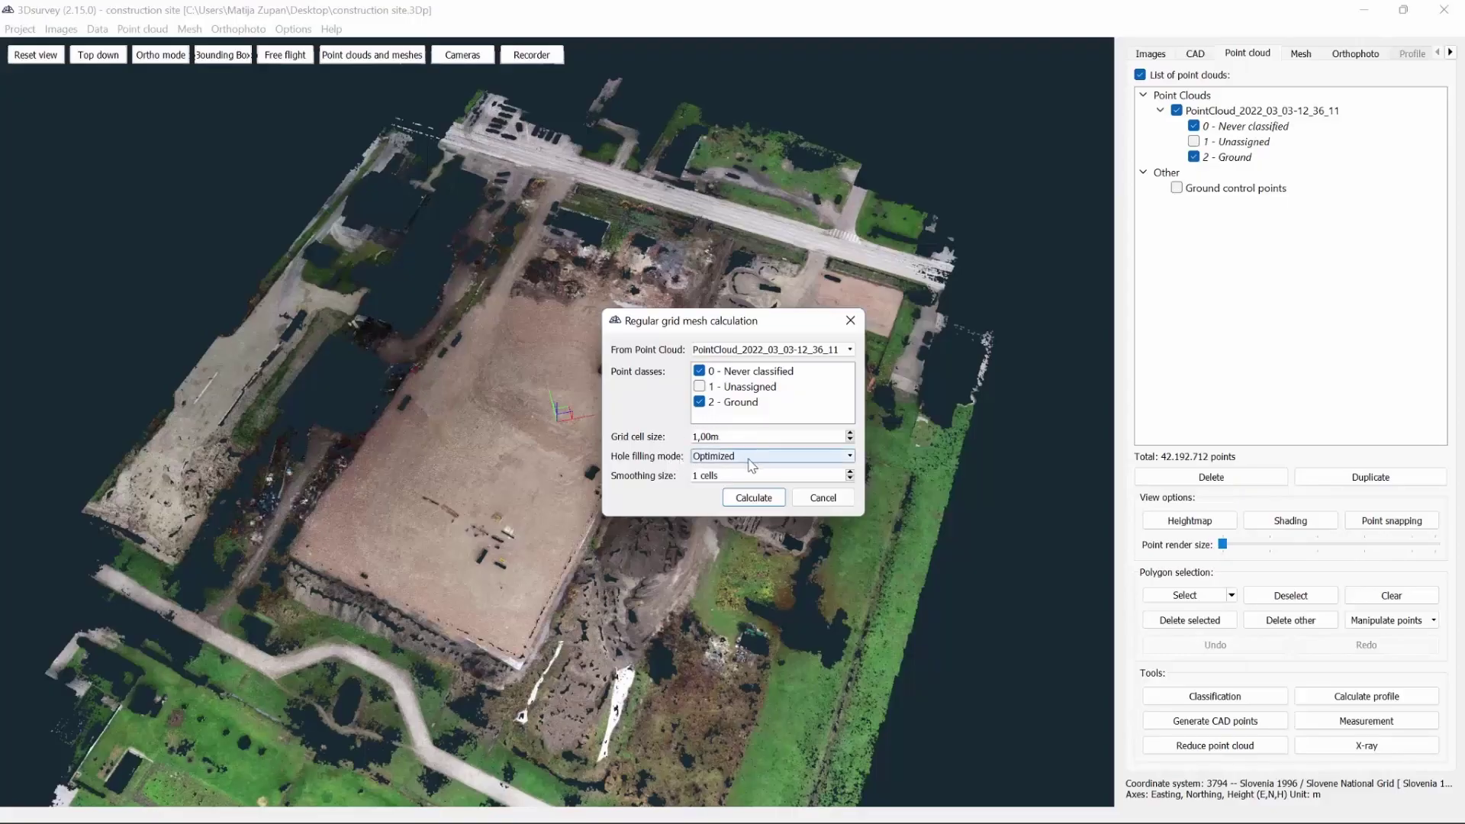
click(692, 475)
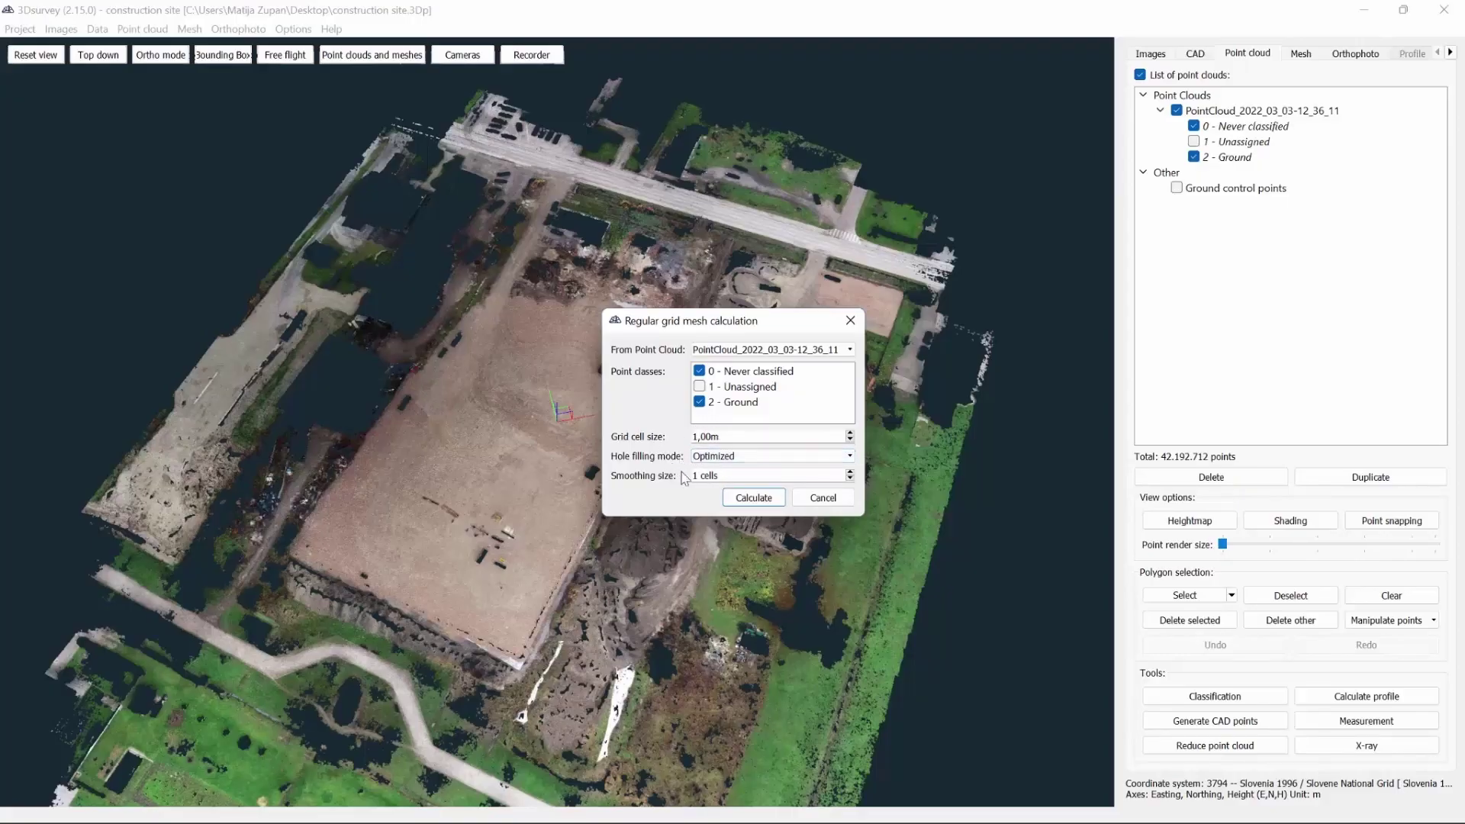
click(751, 497)
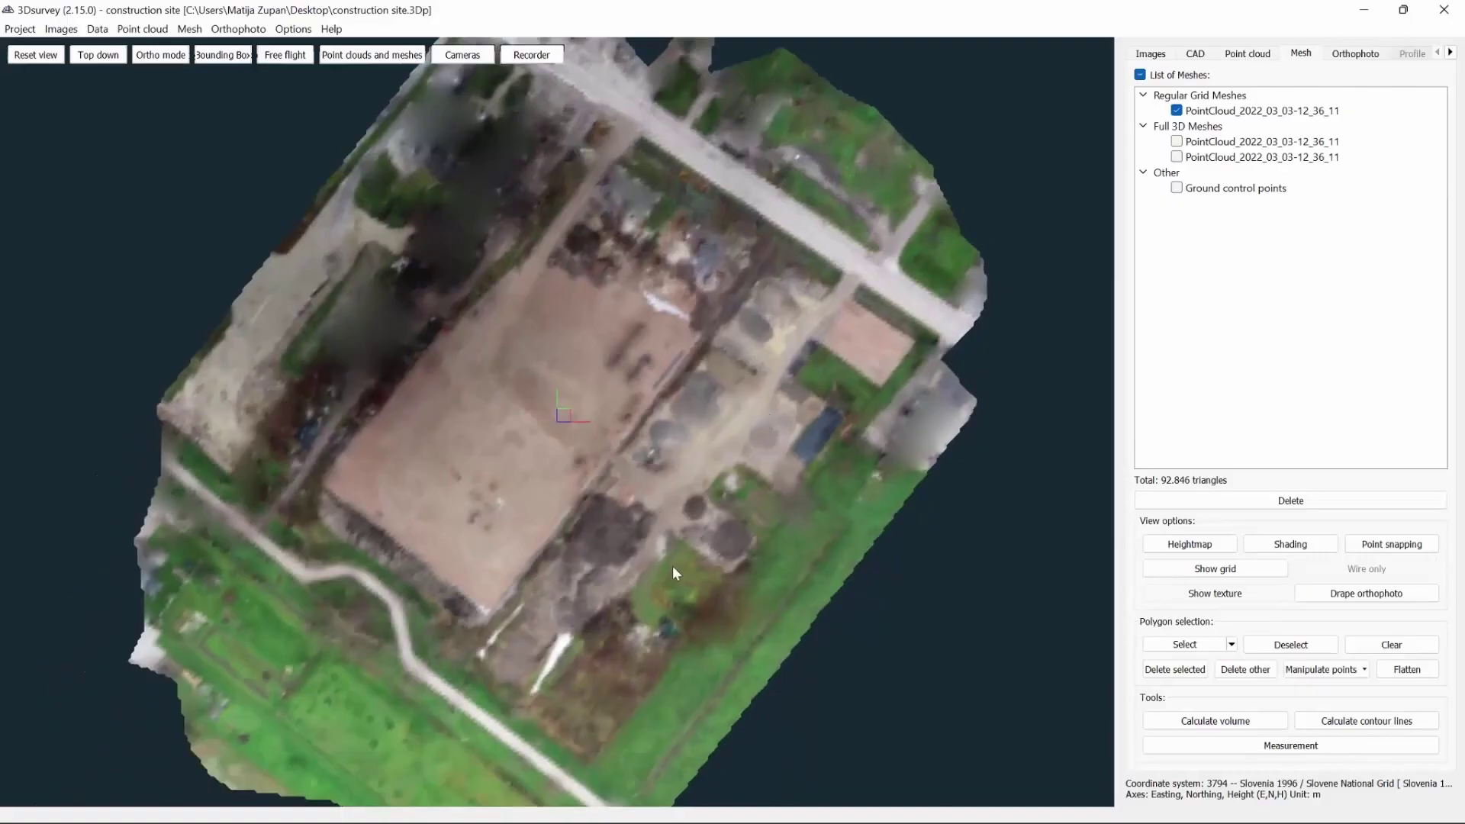
drag(671, 565, 697, 441)
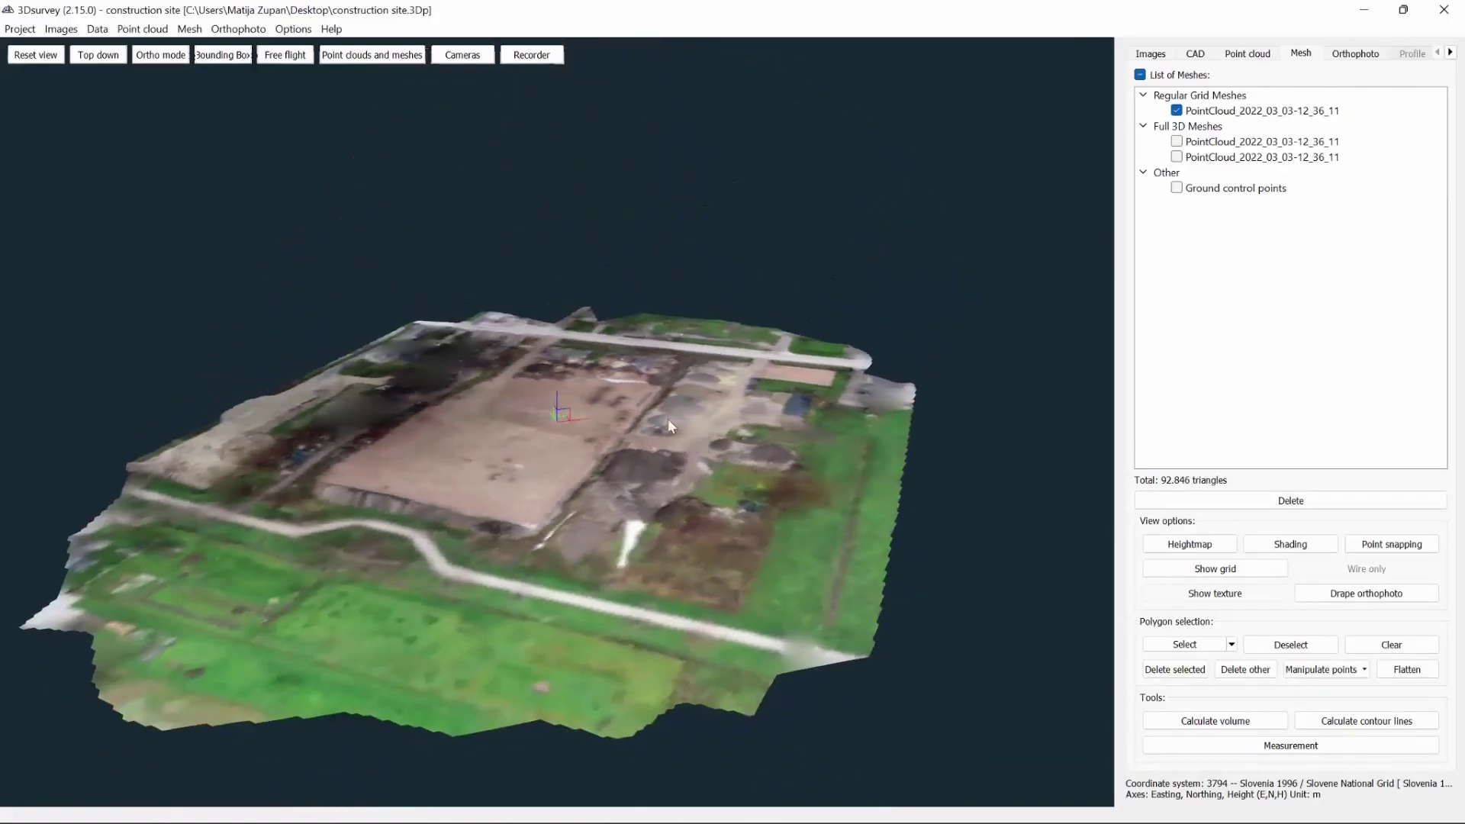
Compute the top-down orthophoto PointCloud_2022_03_03-12_36_11_cellSize1_resolution60 from the 1.00m traditional orthophoto mesh.
click(241, 30)
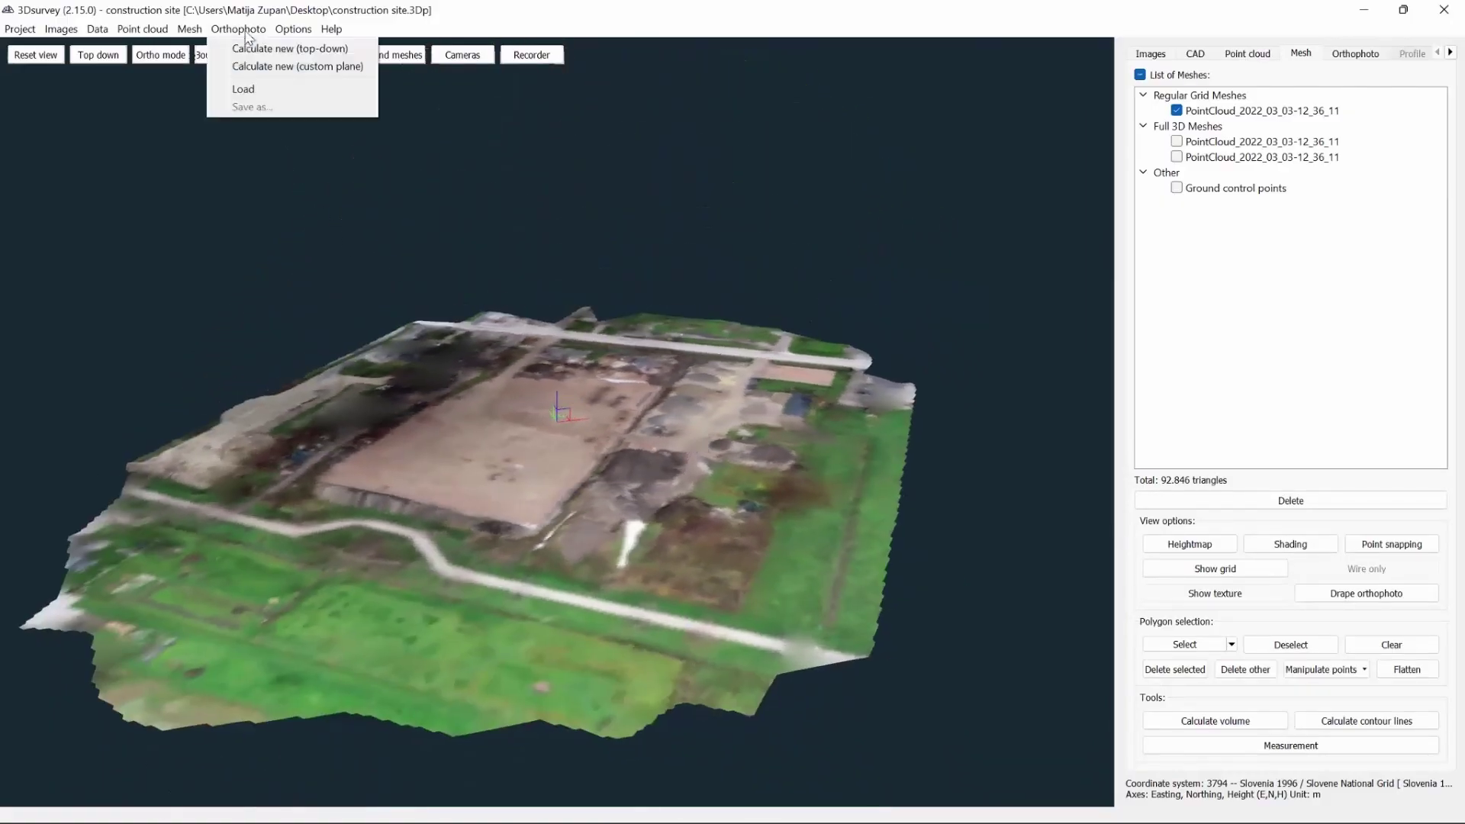
click(274, 49)
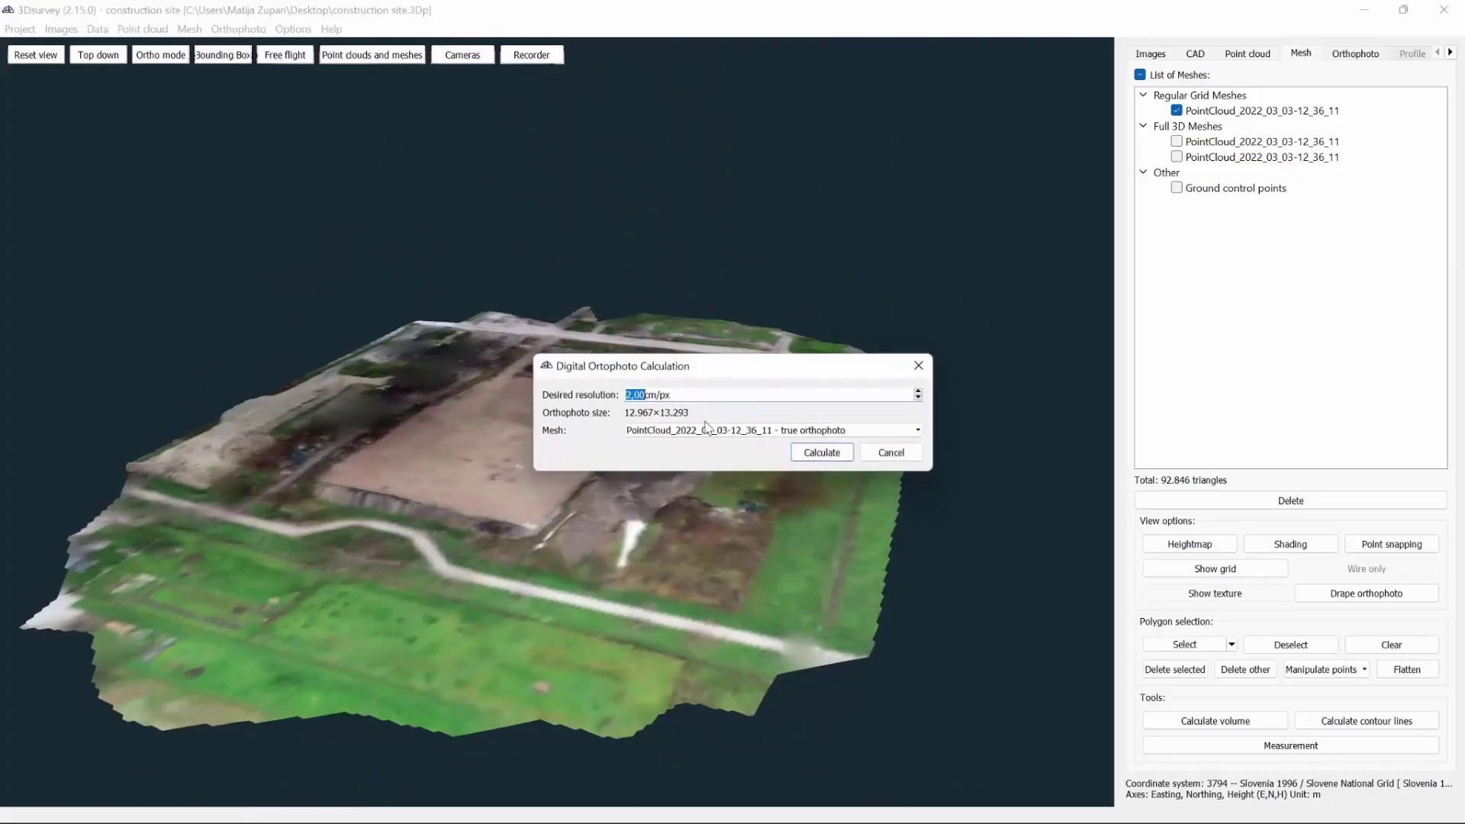
click(739, 431)
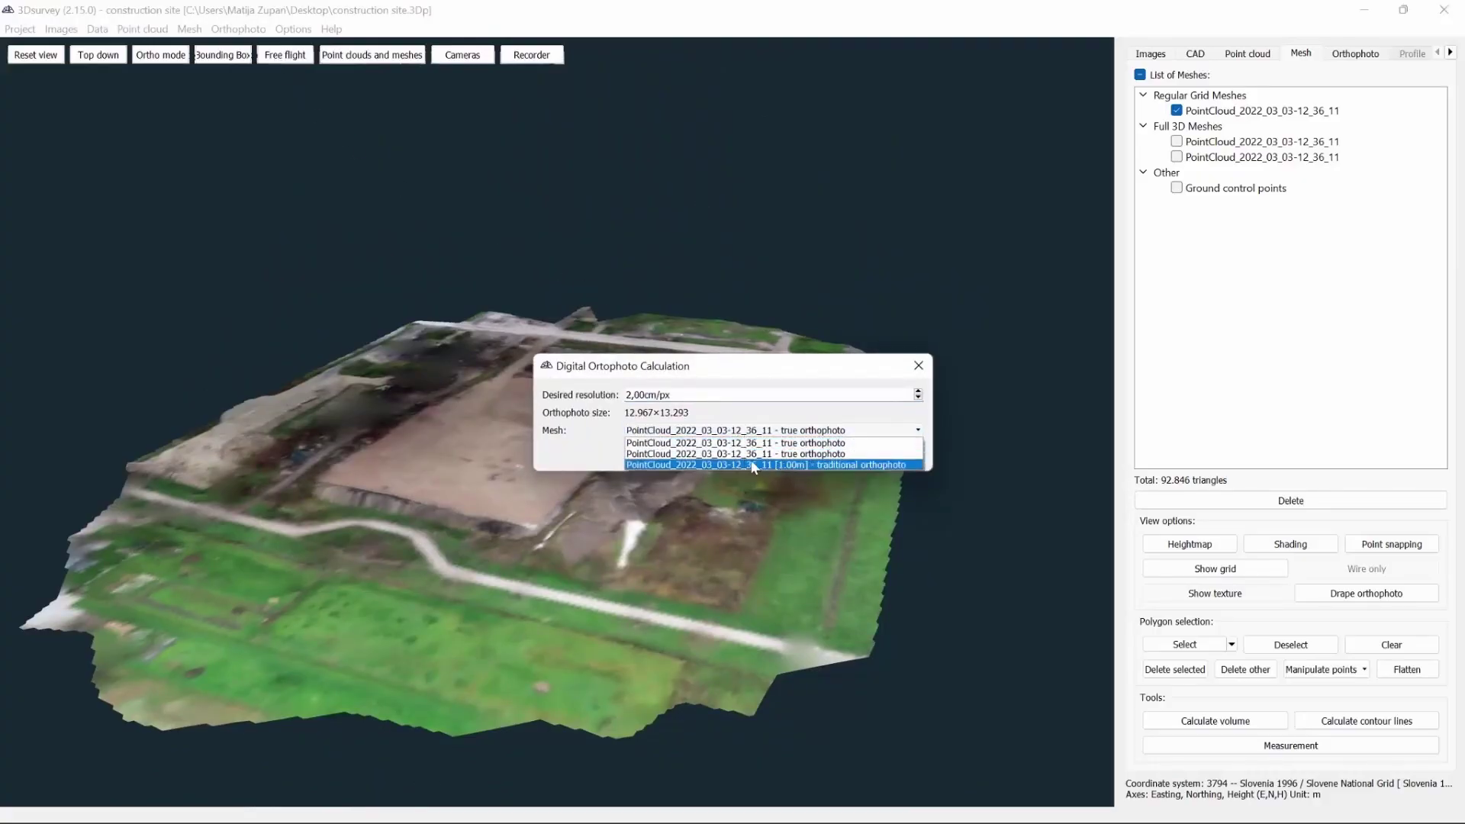
click(752, 465)
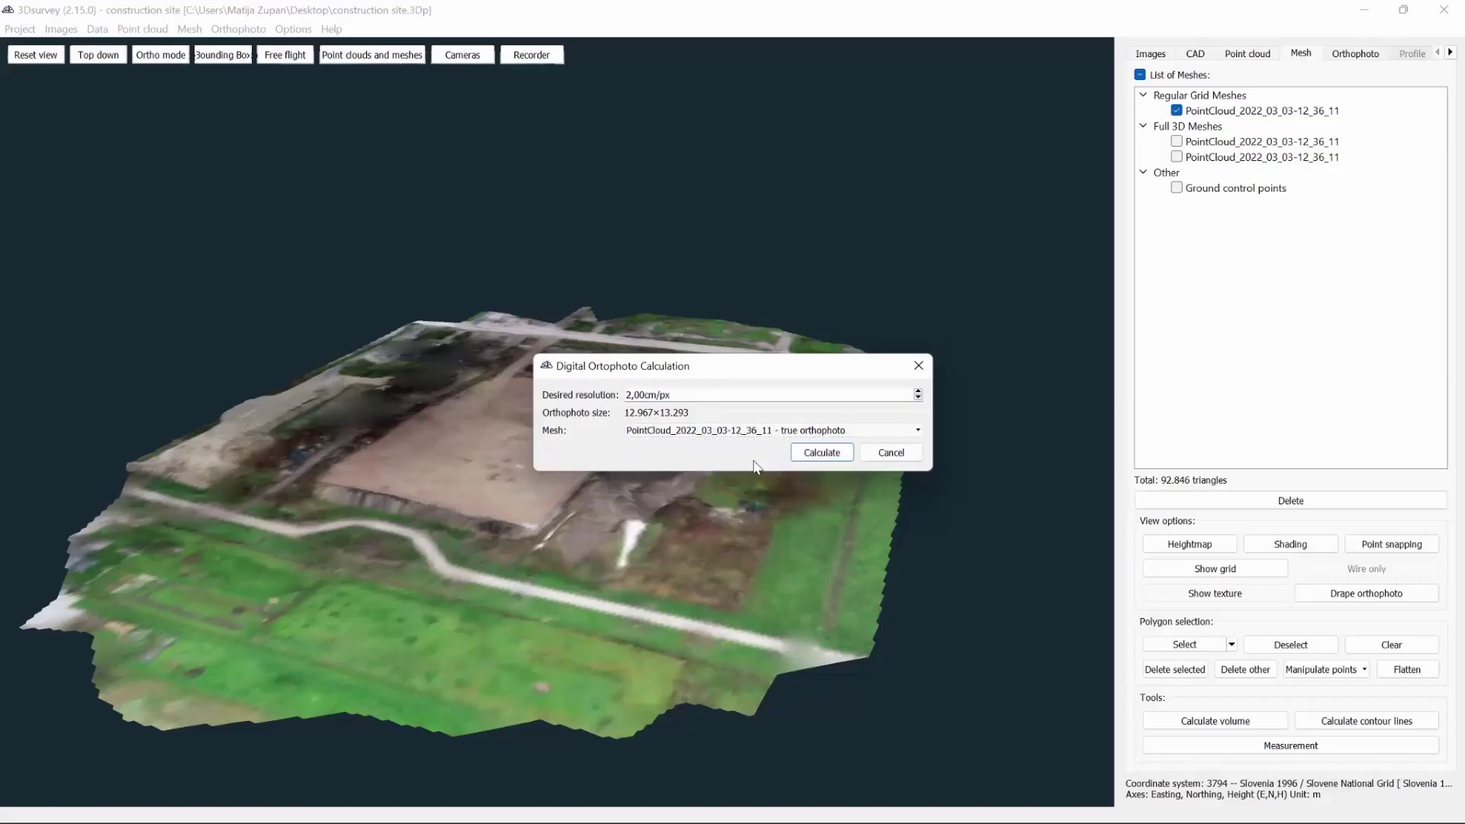
click(813, 452)
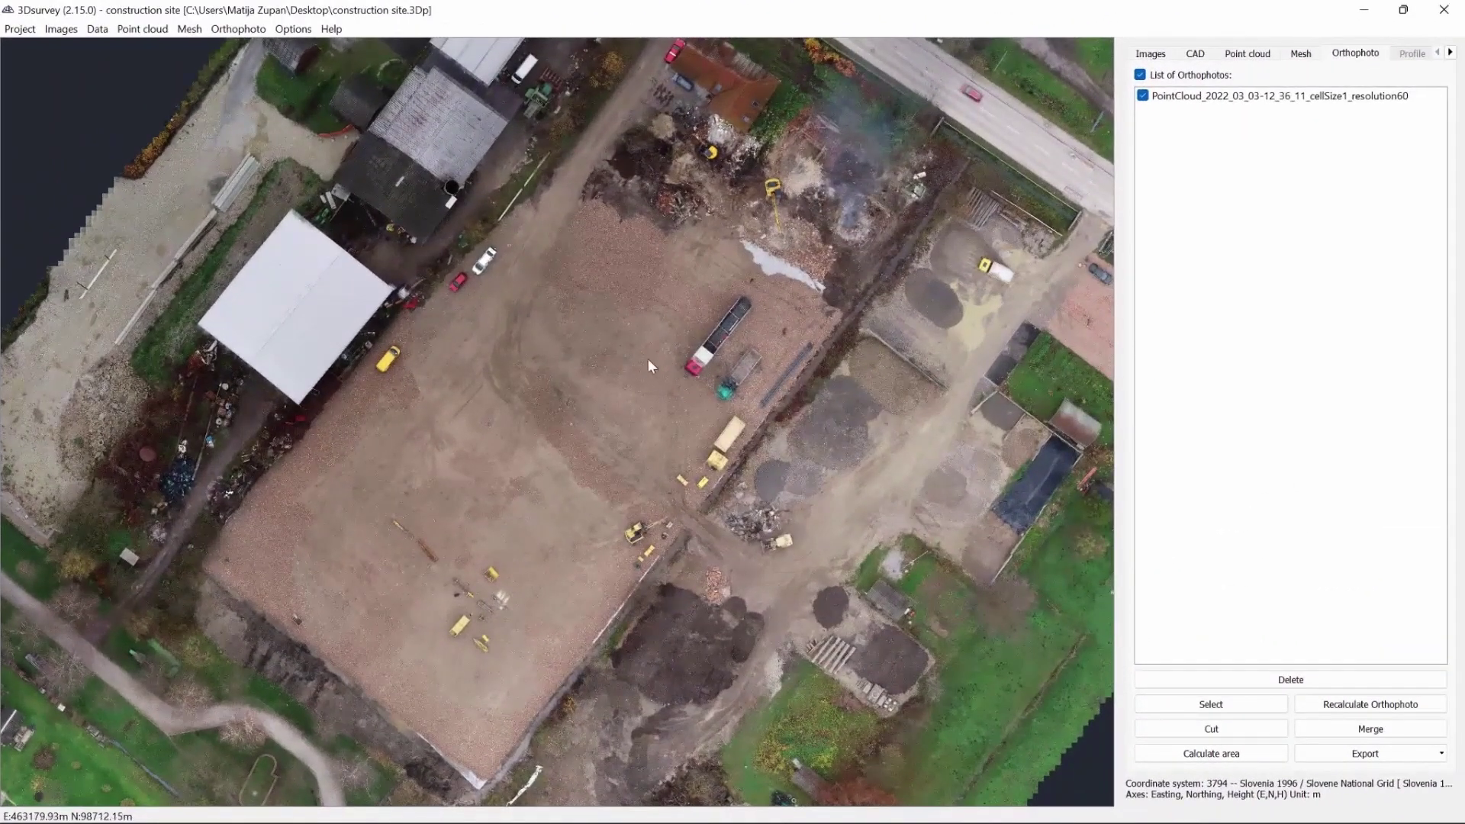
scroll(687, 343, down, 5)
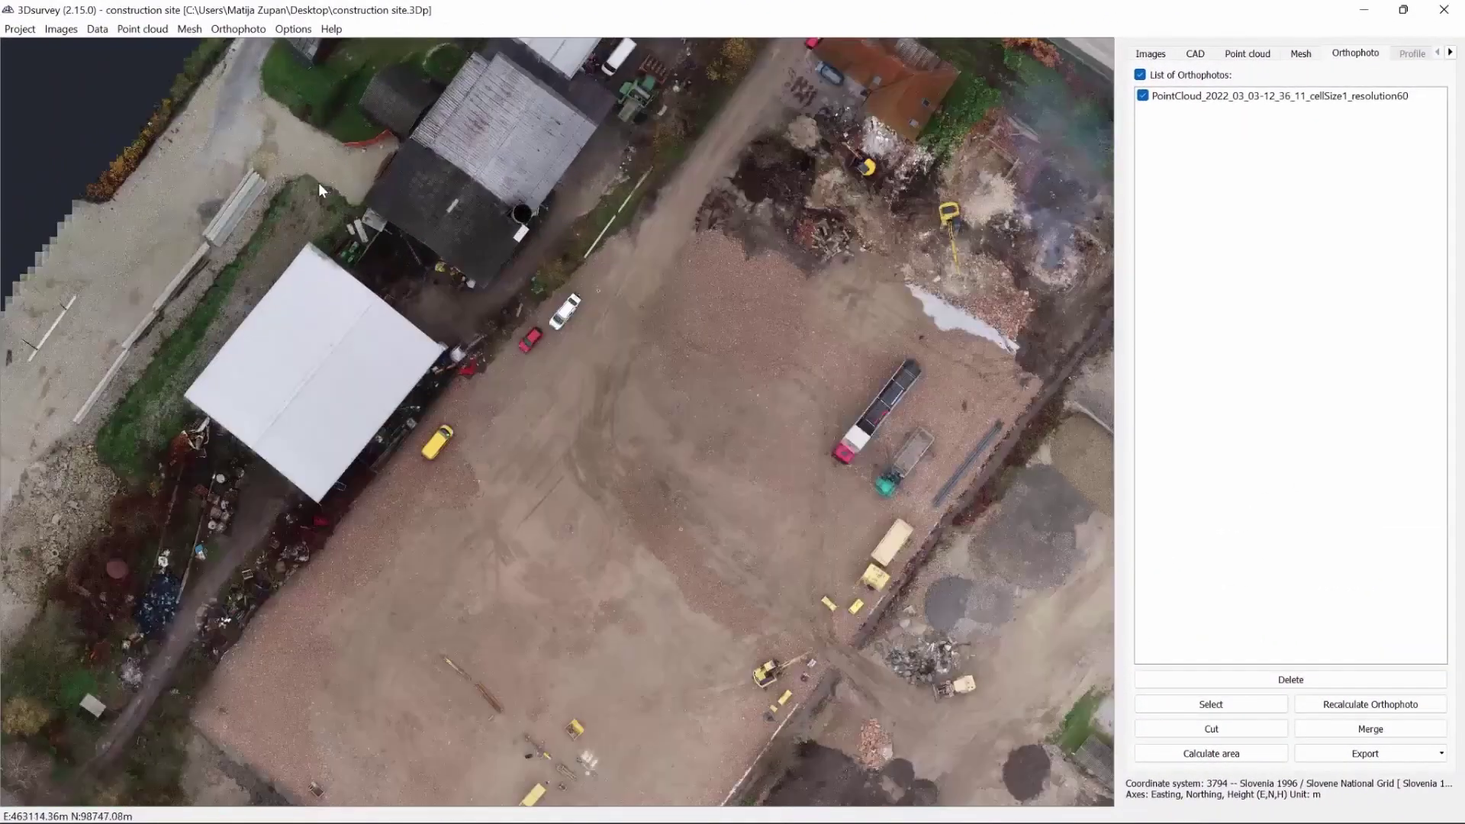
scroll(754, 319, down, 3)
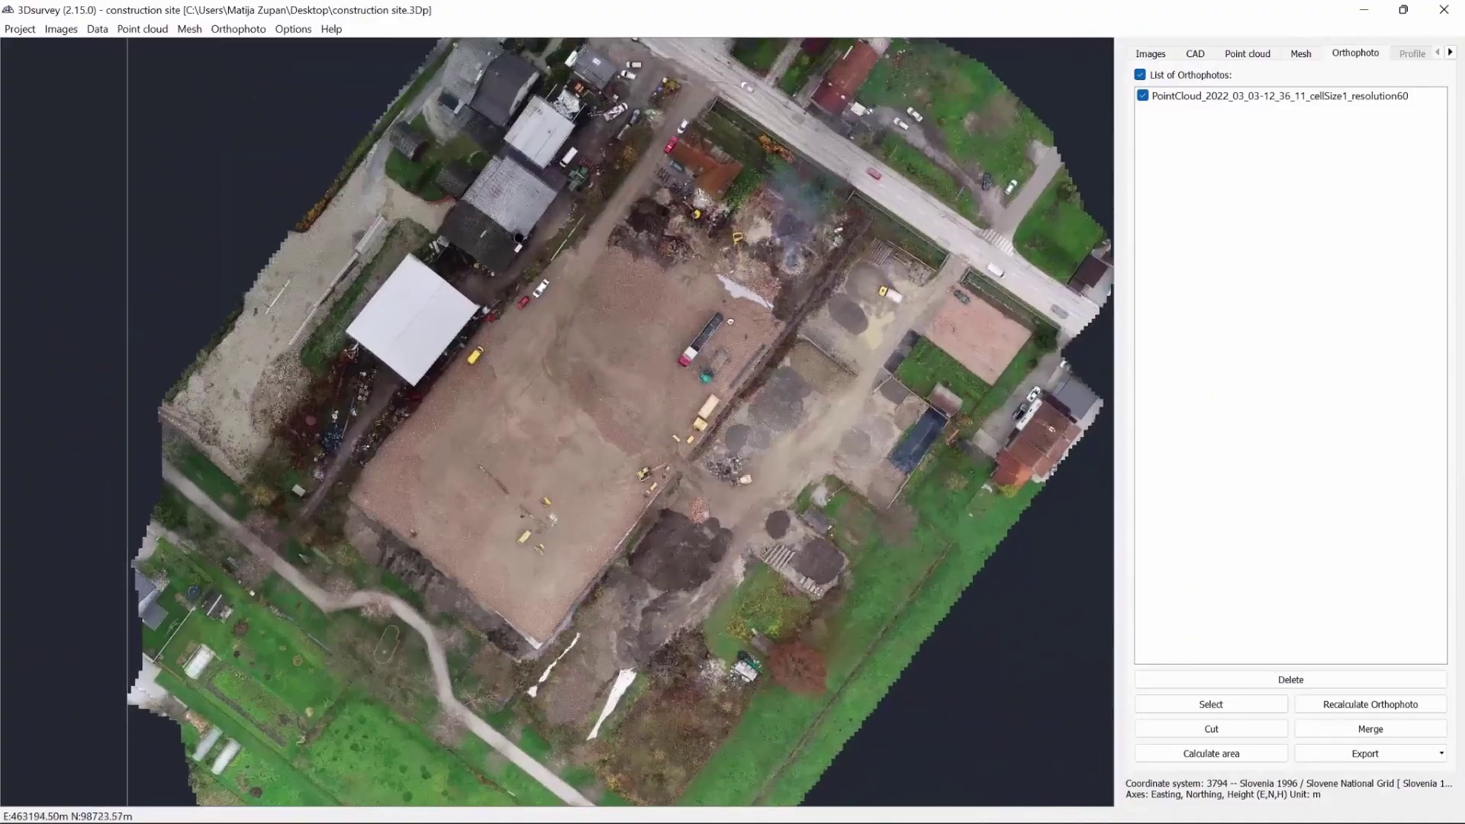